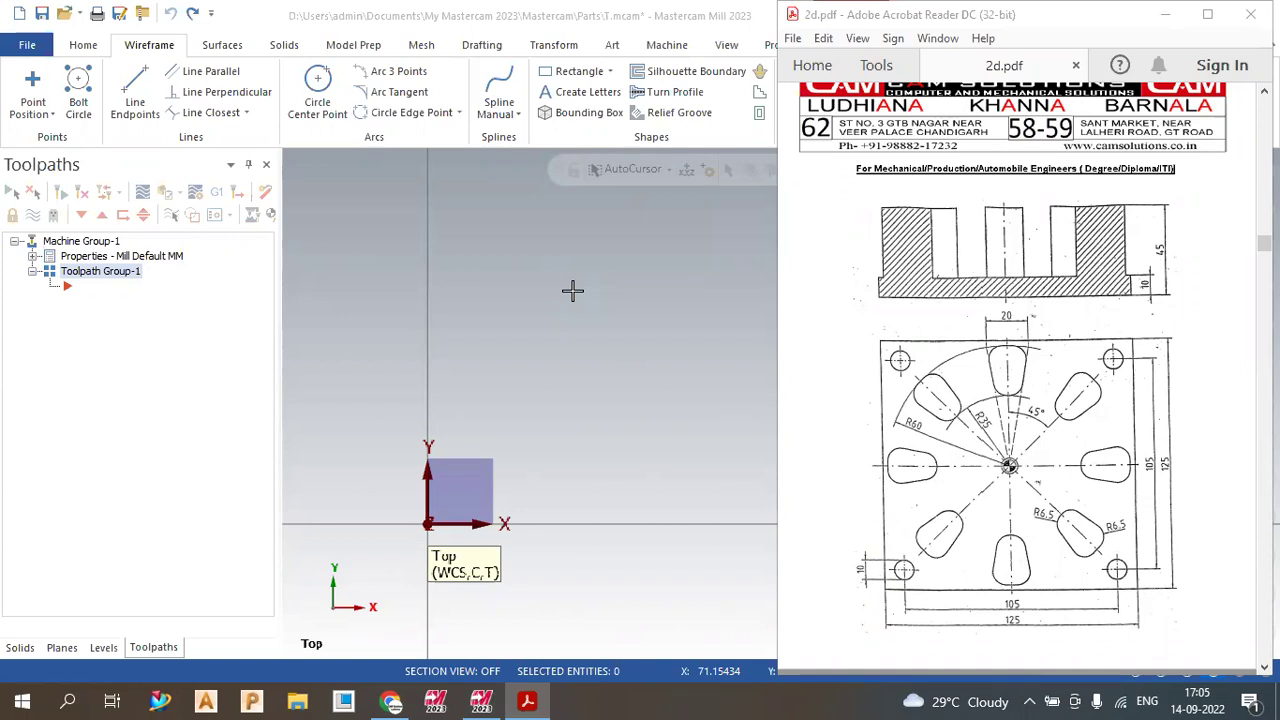
# - Switch to Mastercam and change the current system configuration to the Inch file mcamx.config, leaving the part unscaled
pyautogui.moveTo(1110, 435)
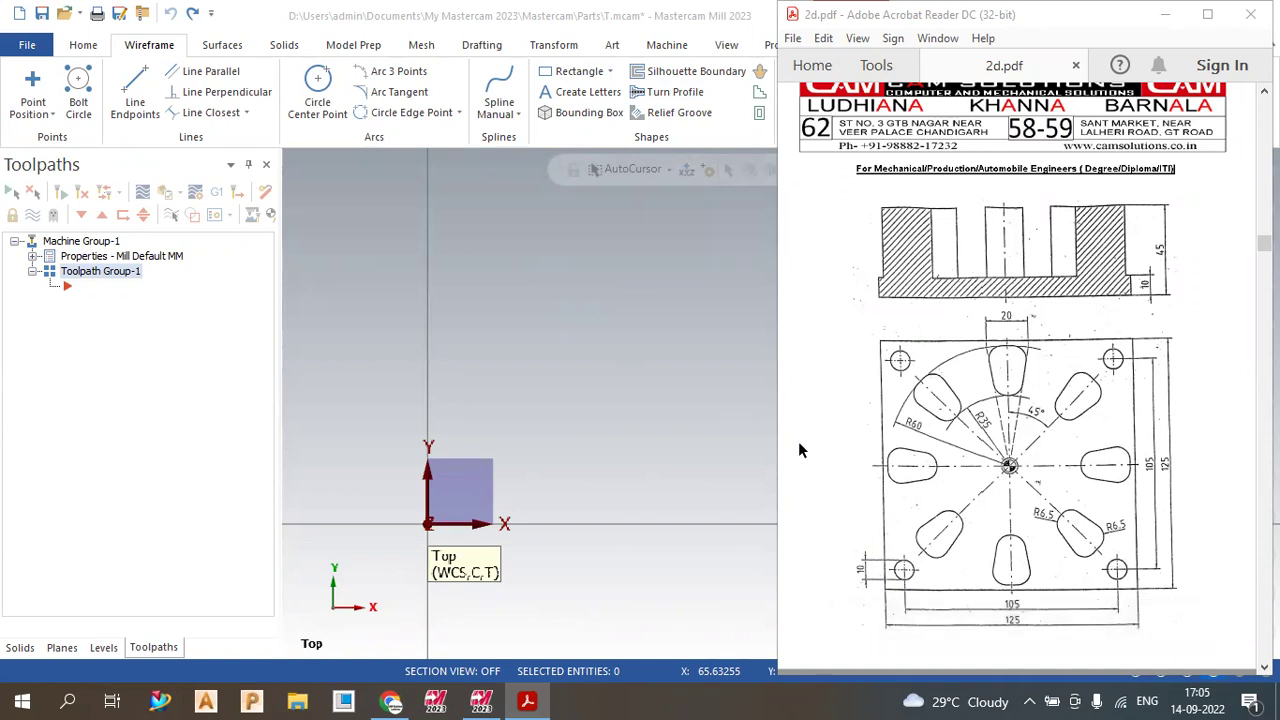
pyautogui.click(654, 476)
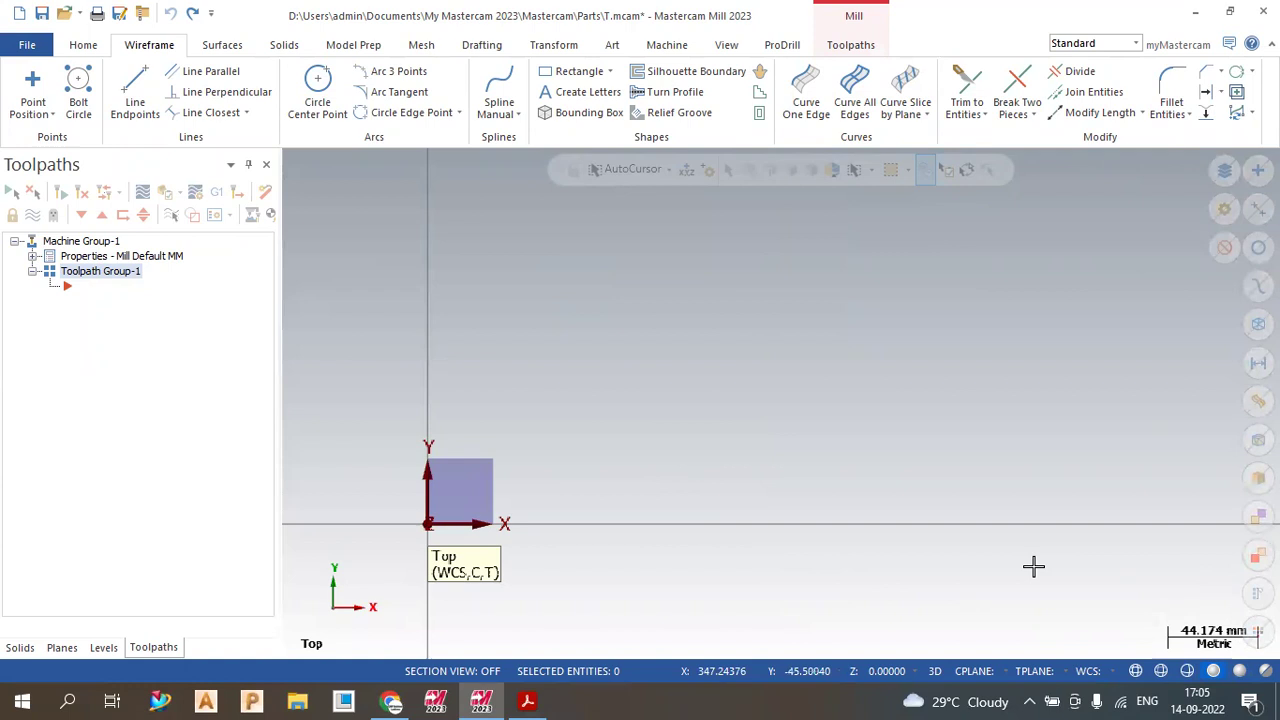
pyautogui.click(27, 45)
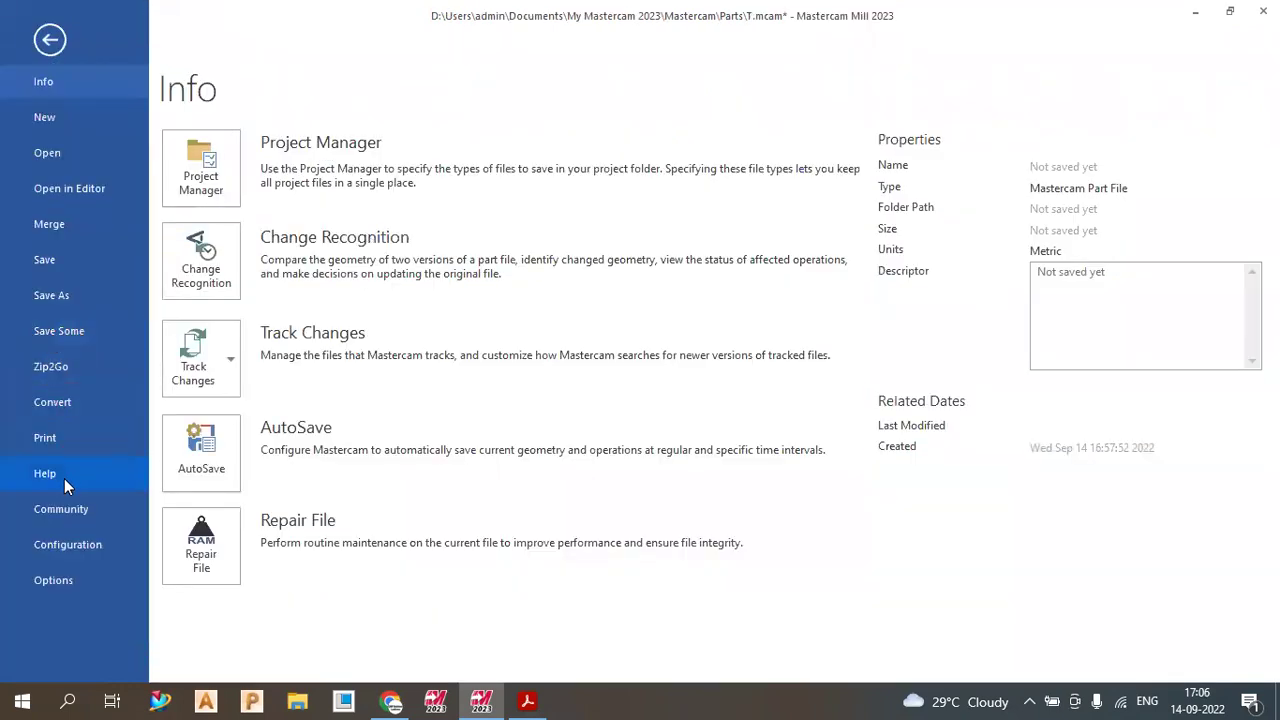
pyautogui.click(73, 553)
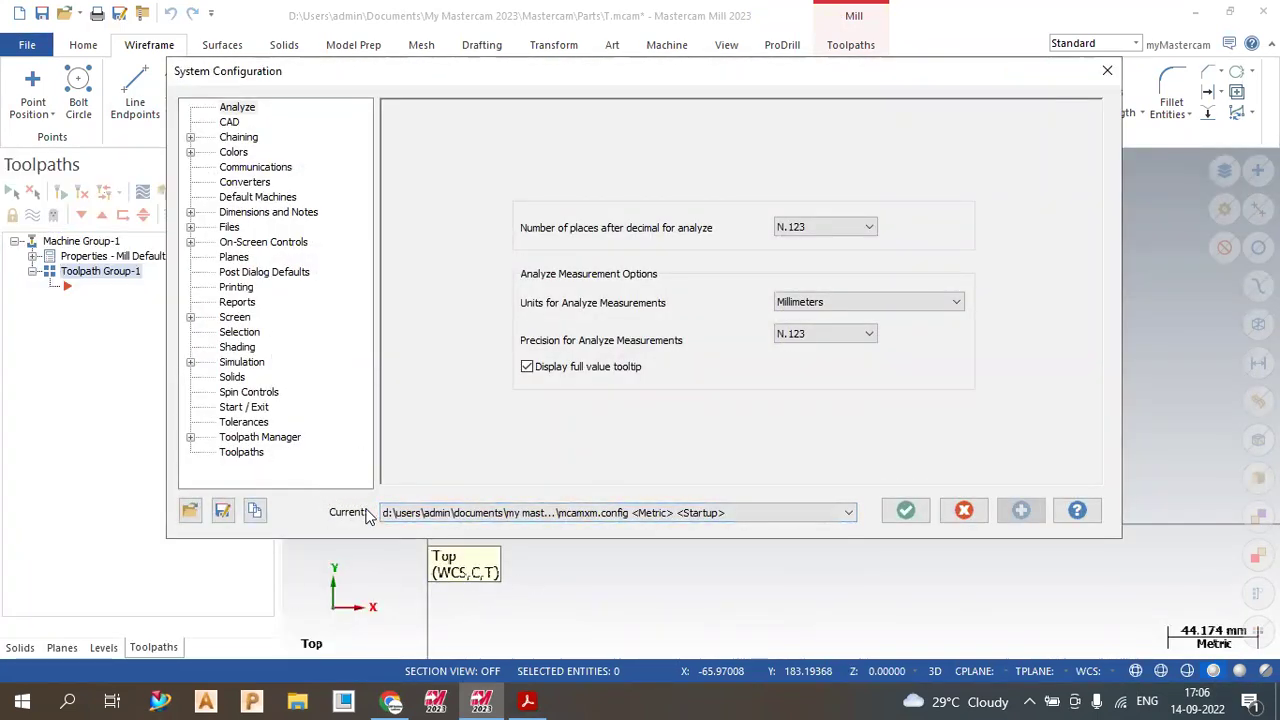
pyautogui.click(670, 514)
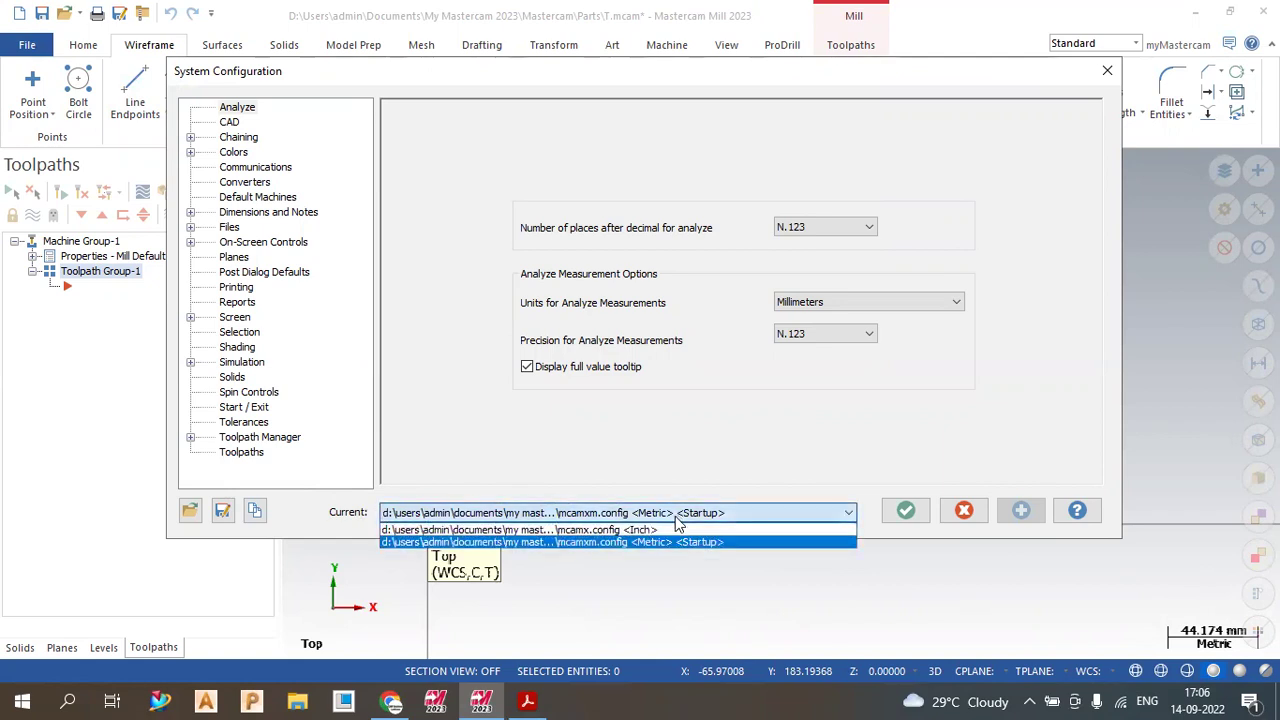
pyautogui.click(666, 541)
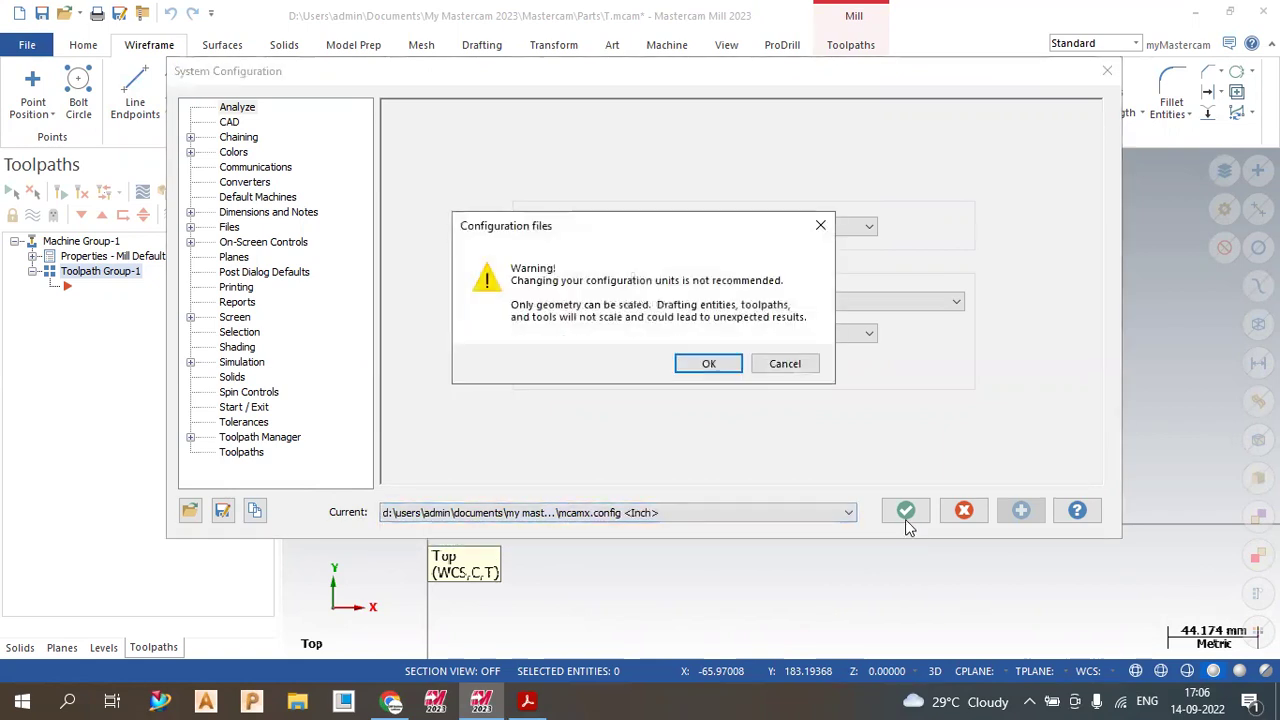
pyautogui.click(710, 364)
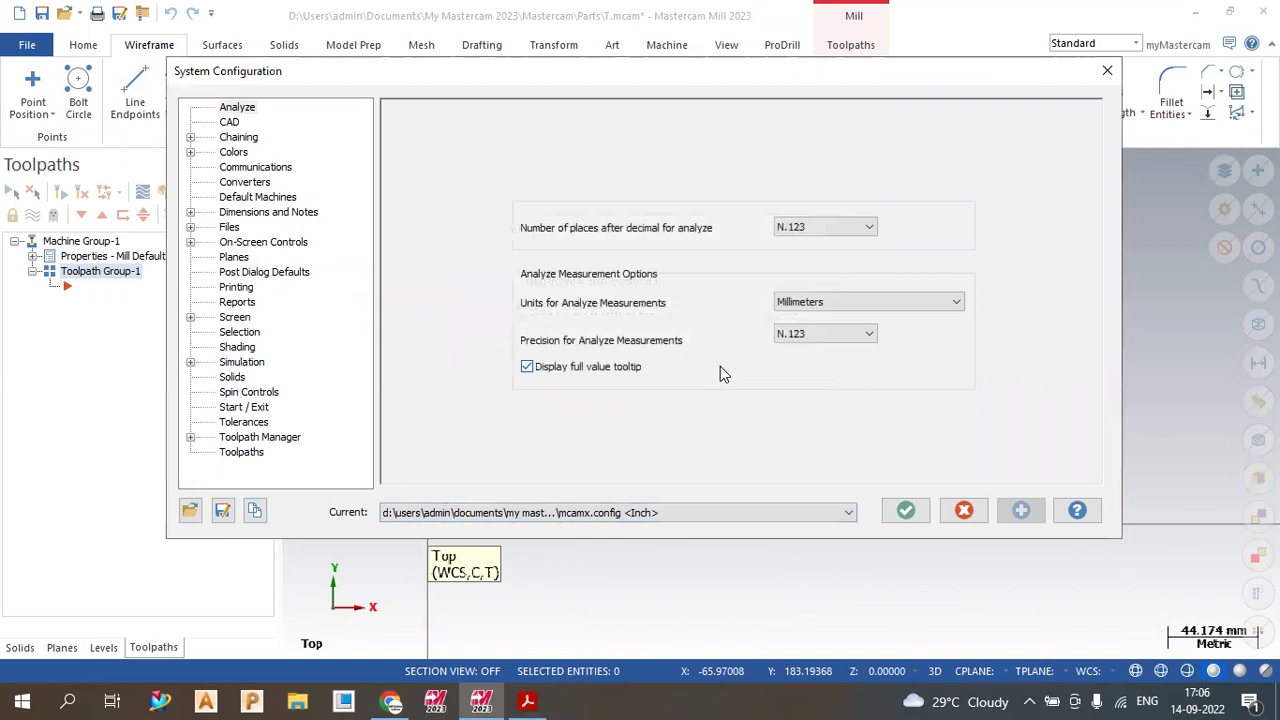
pyautogui.click(905, 511)
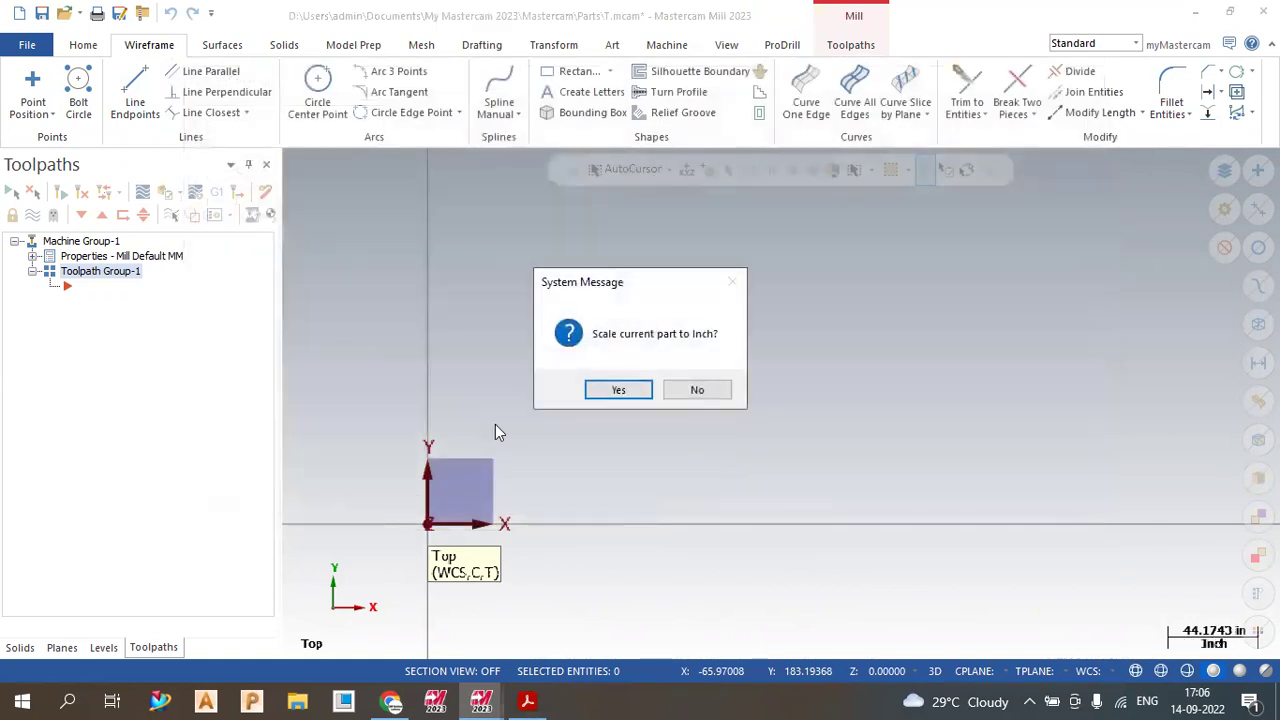
pyautogui.click(700, 390)
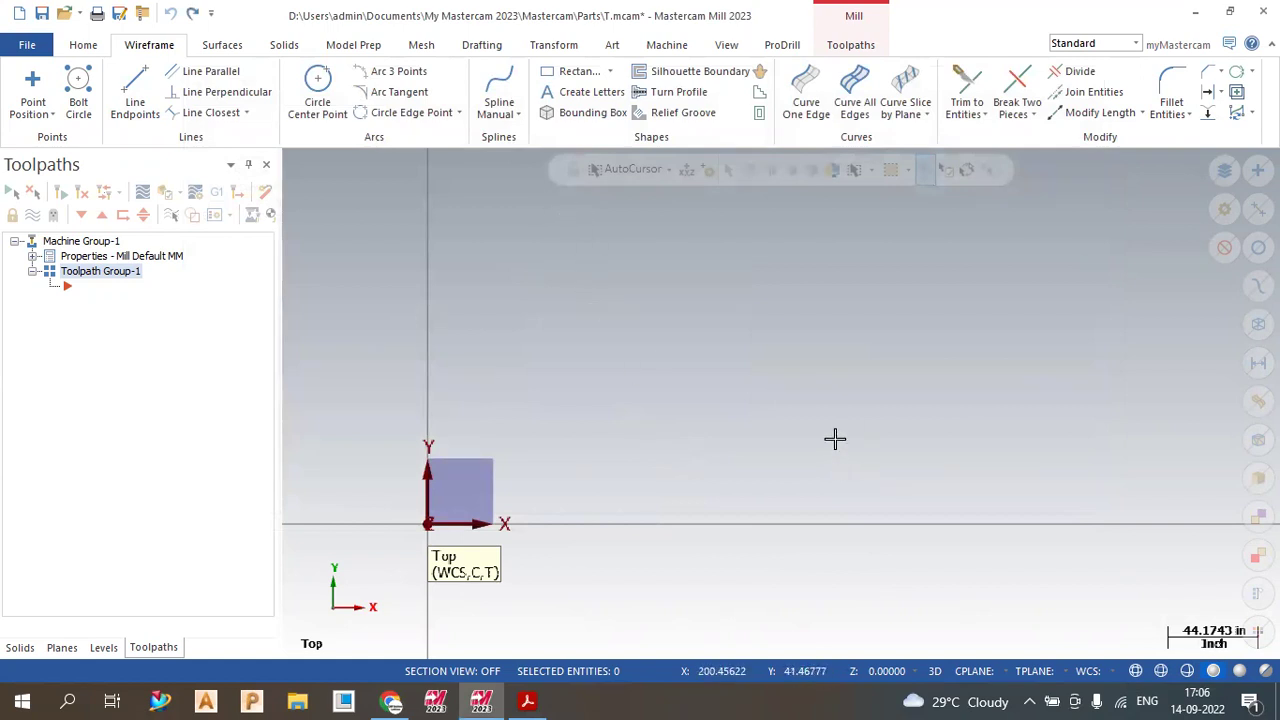
# - Select the Metric file mcamxm.config as the current system configuration and accept the unit change
pyautogui.click(27, 45)
pyautogui.click(109, 545)
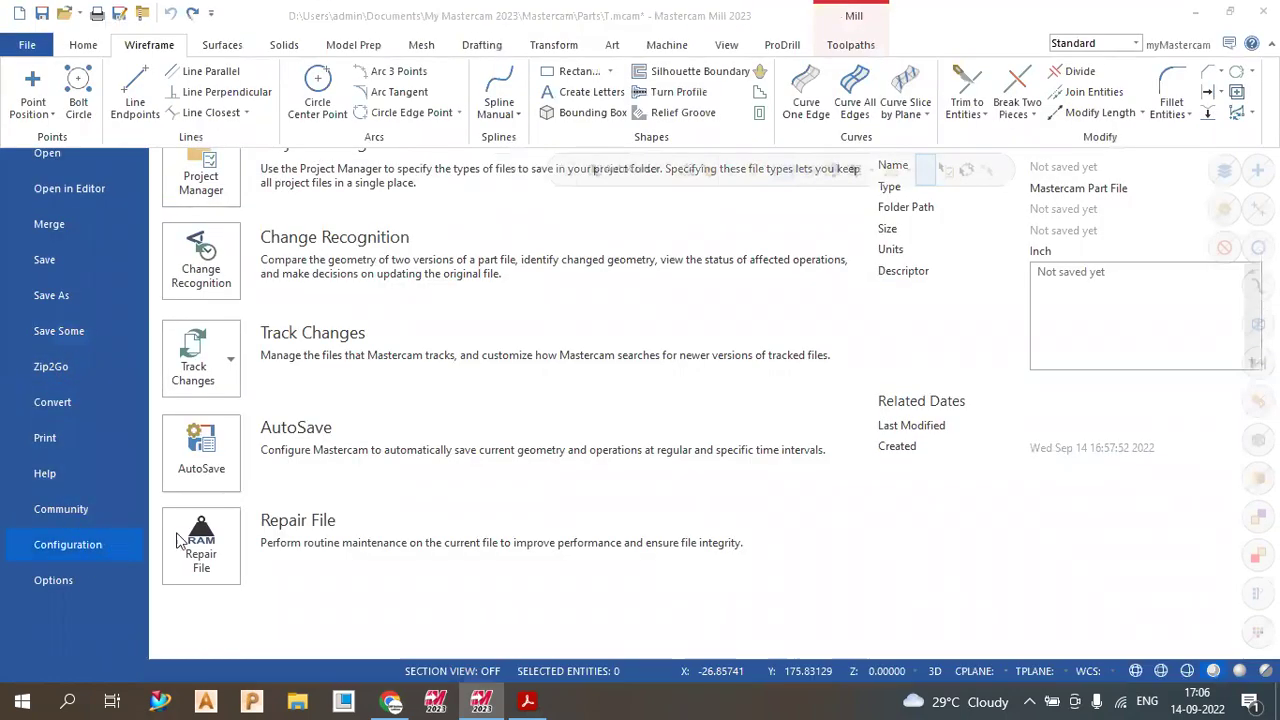
pyautogui.click(560, 515)
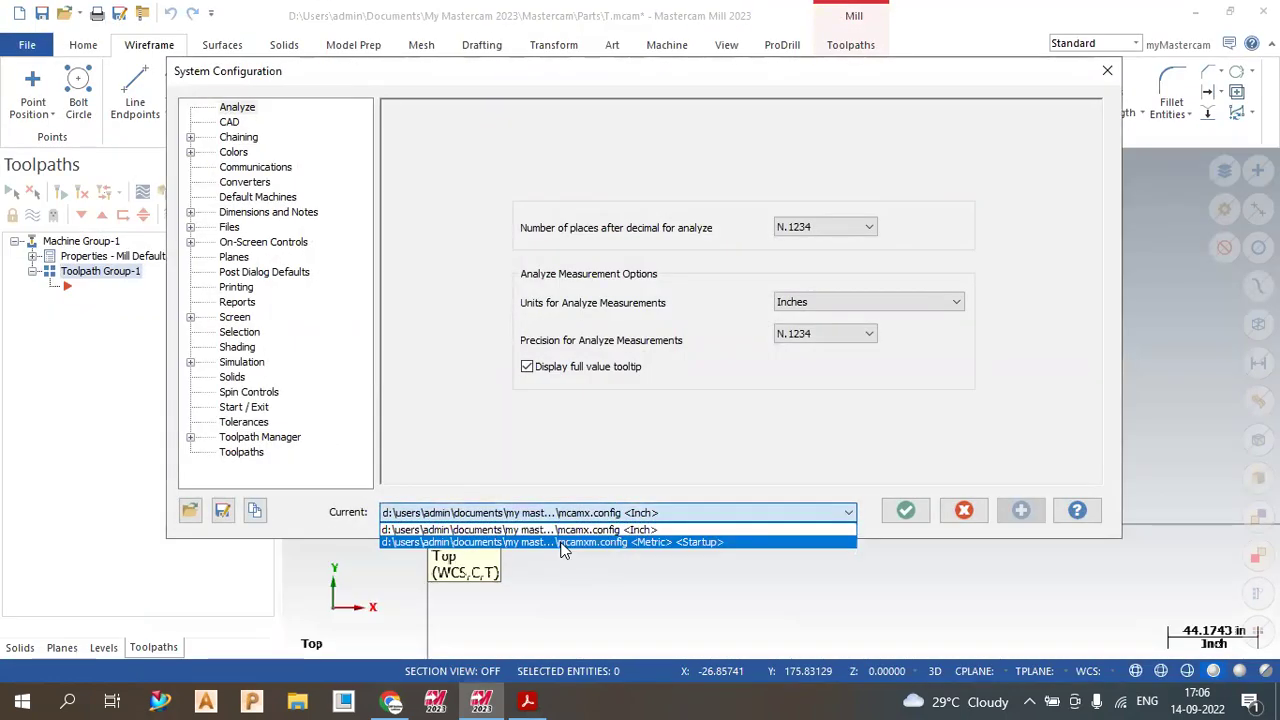
pyautogui.click(563, 543)
pyautogui.click(709, 364)
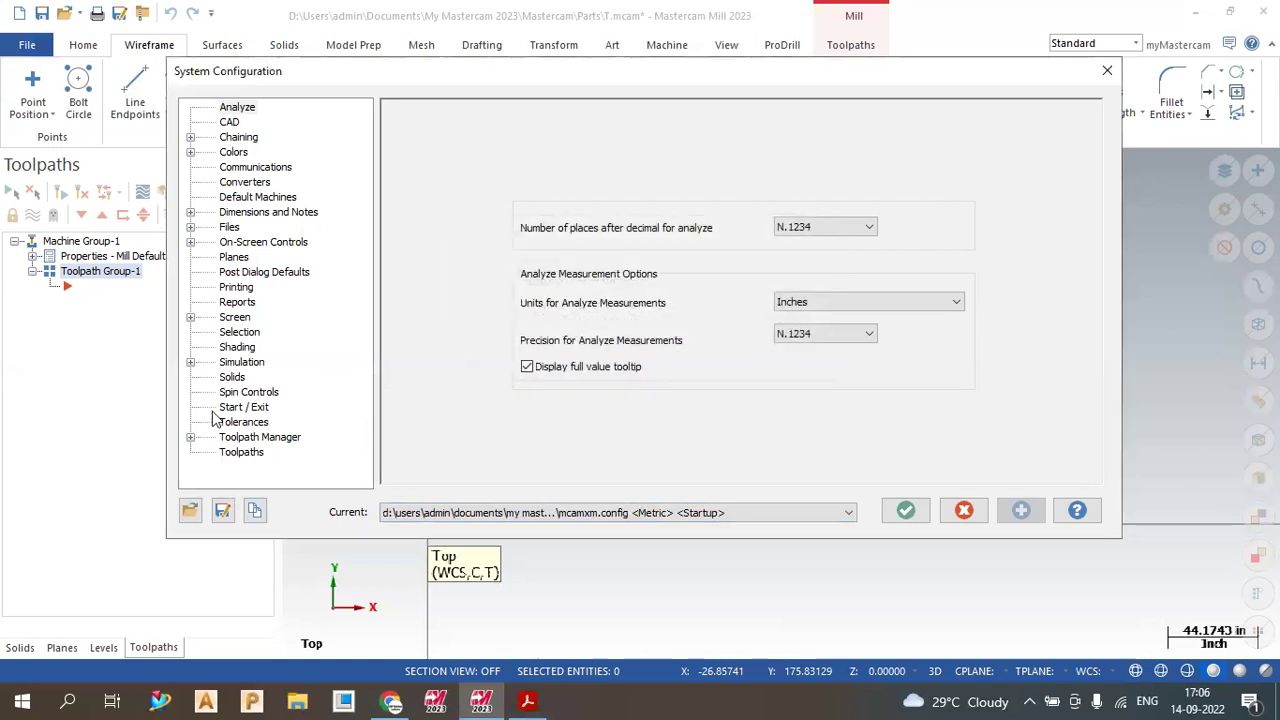
# - Set the startup configuration to the Metric mcamxm.config and save the settings to the configuration file, leaving the part unscaled
pyautogui.click(231, 378)
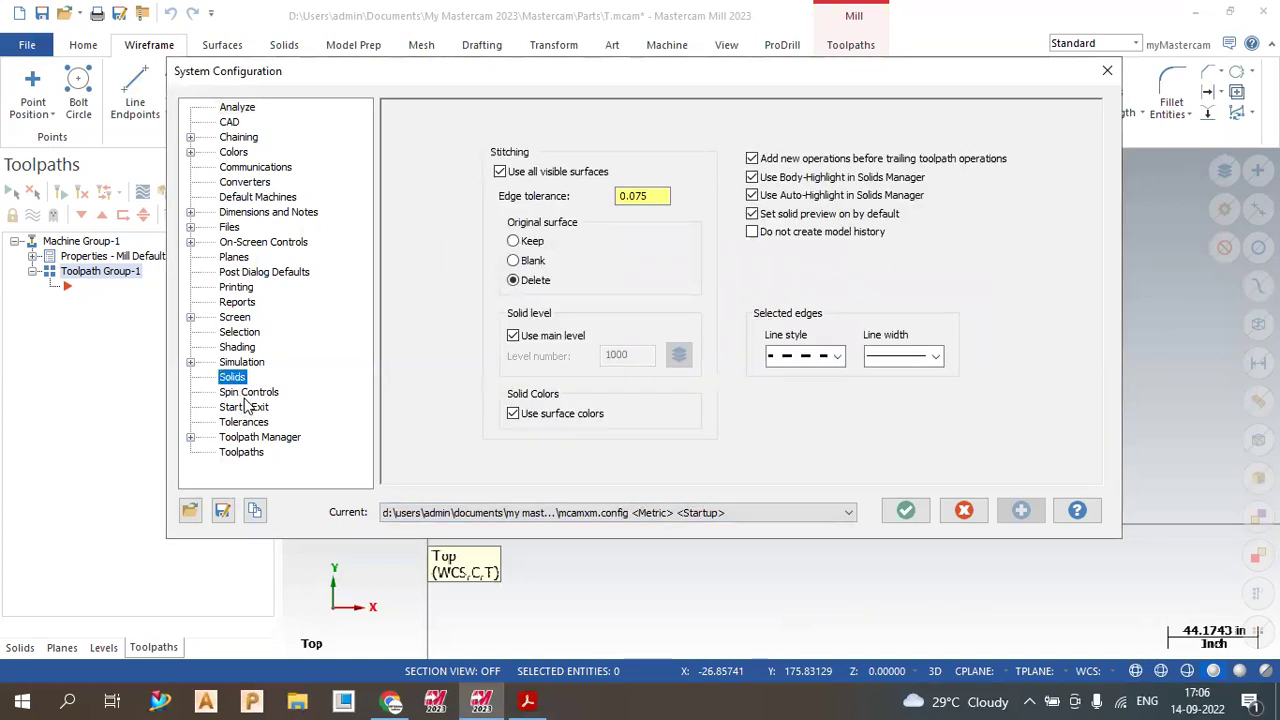
pyautogui.click(246, 410)
pyautogui.click(630, 172)
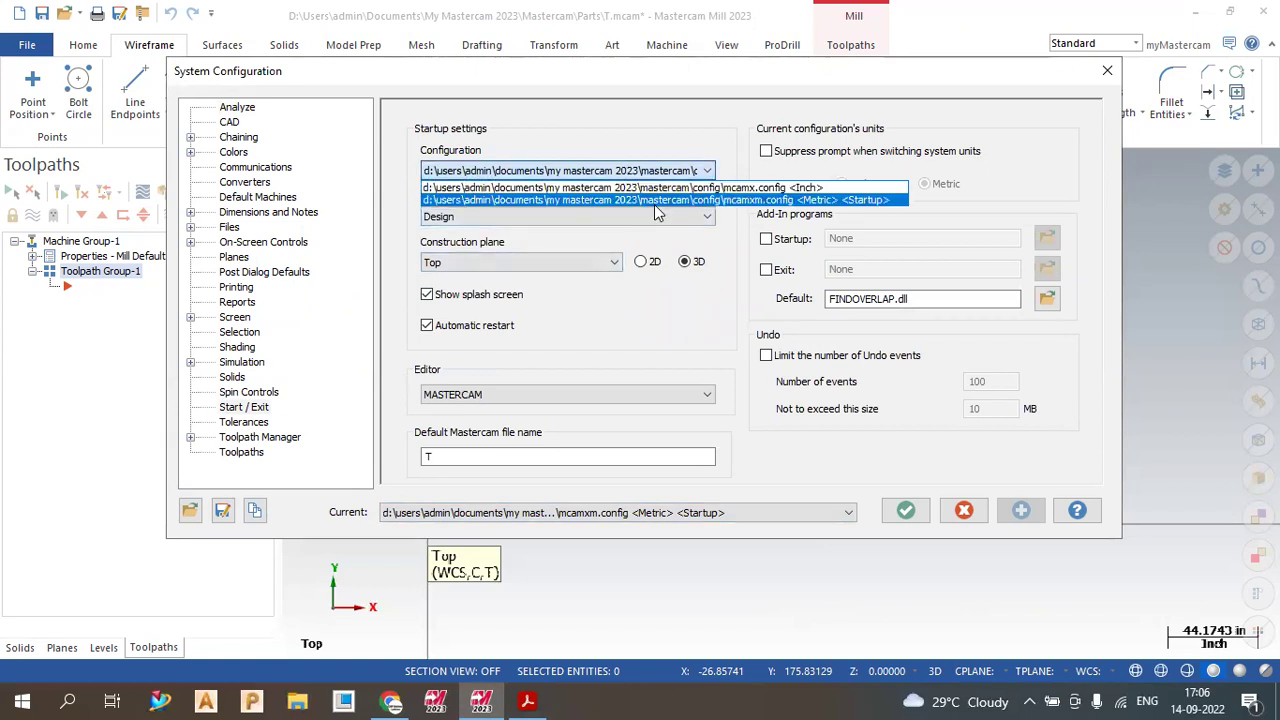
pyautogui.click(658, 199)
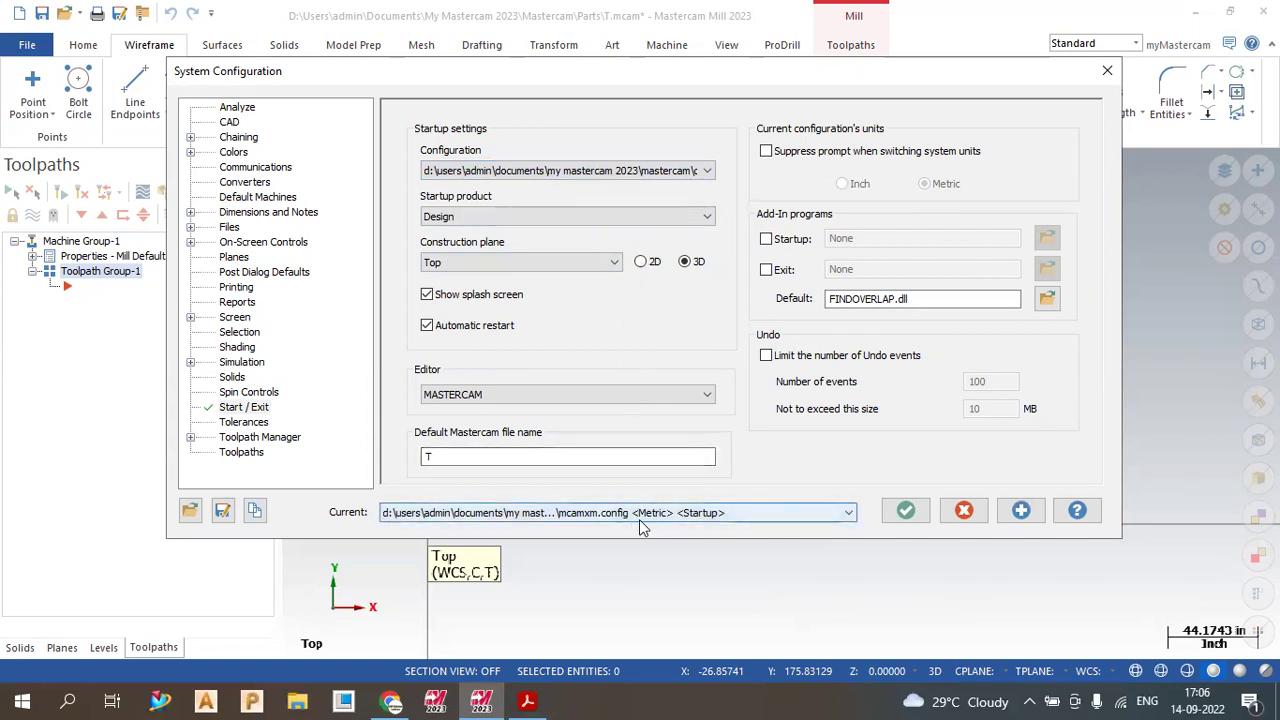
pyautogui.click(907, 512)
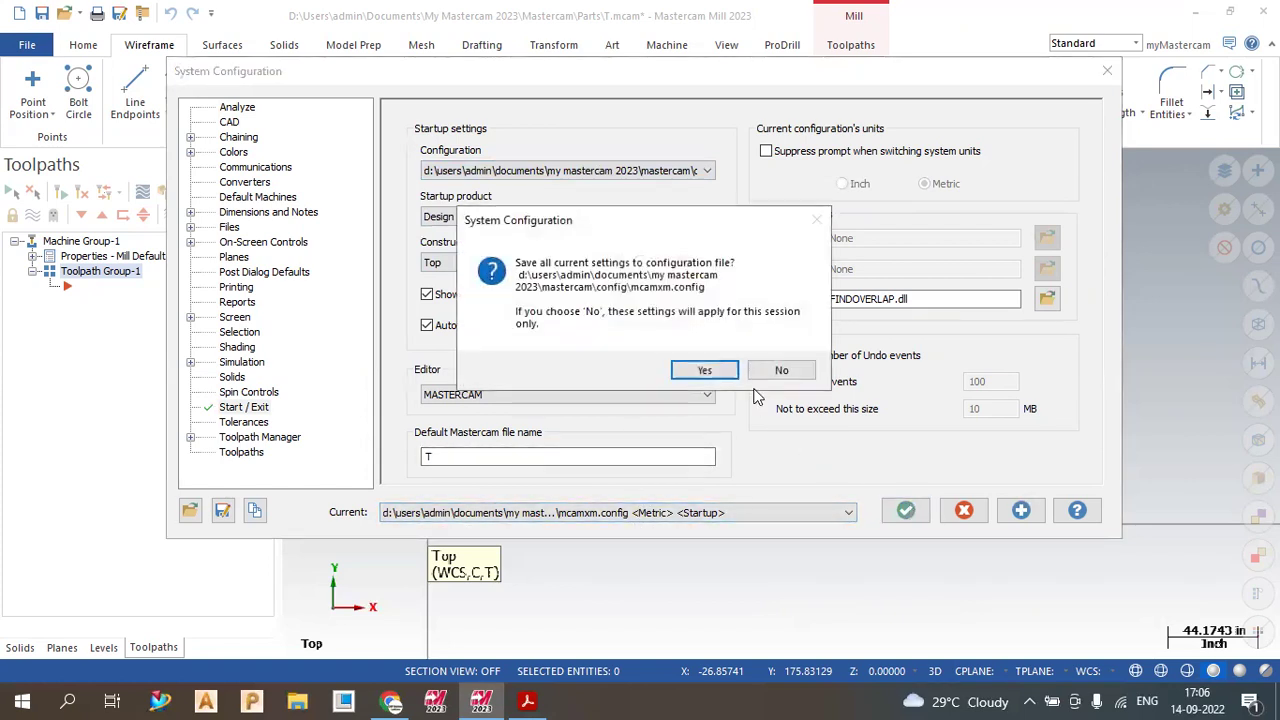
pyautogui.click(705, 370)
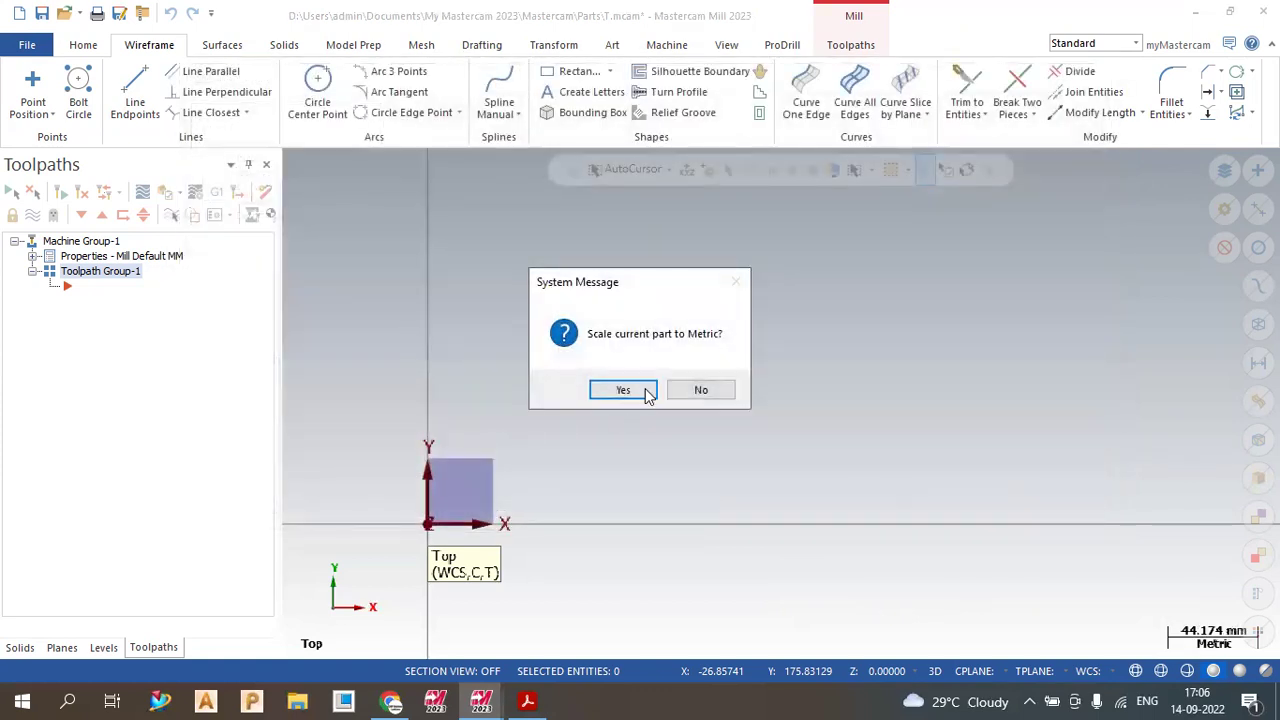
pyautogui.click(680, 391)
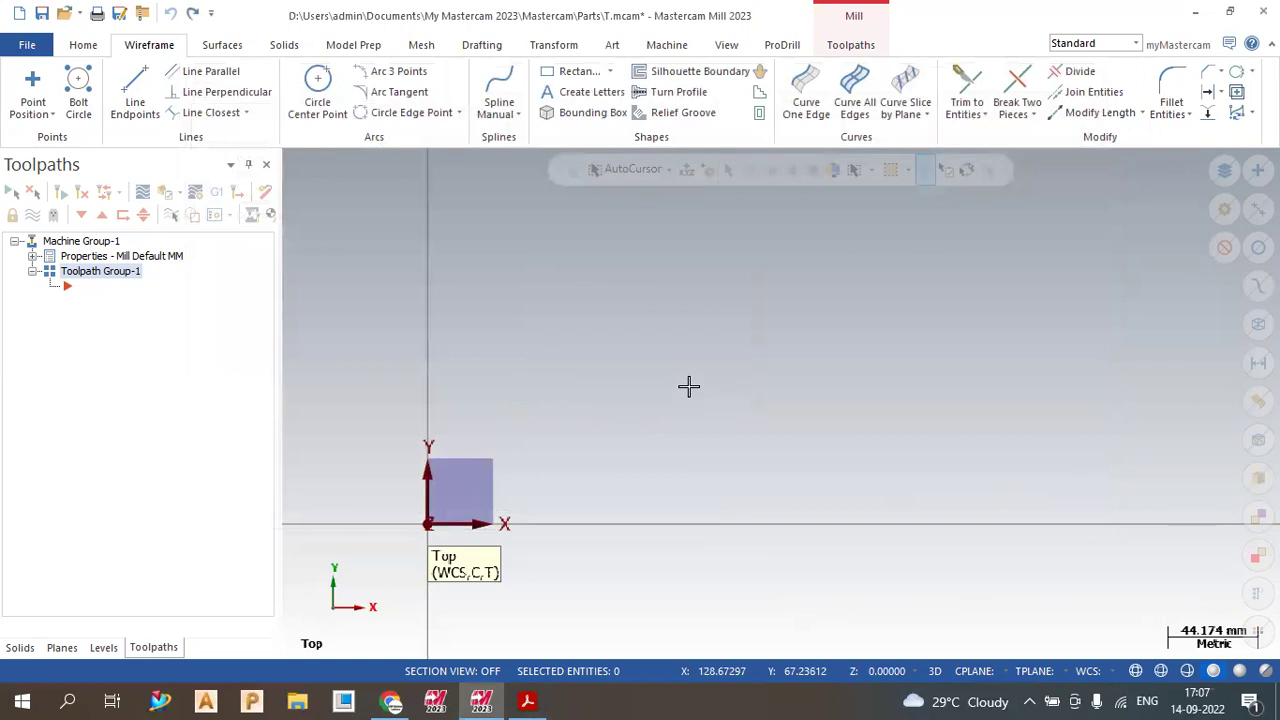
# - Start a new, empty part file
pyautogui.click(28, 44)
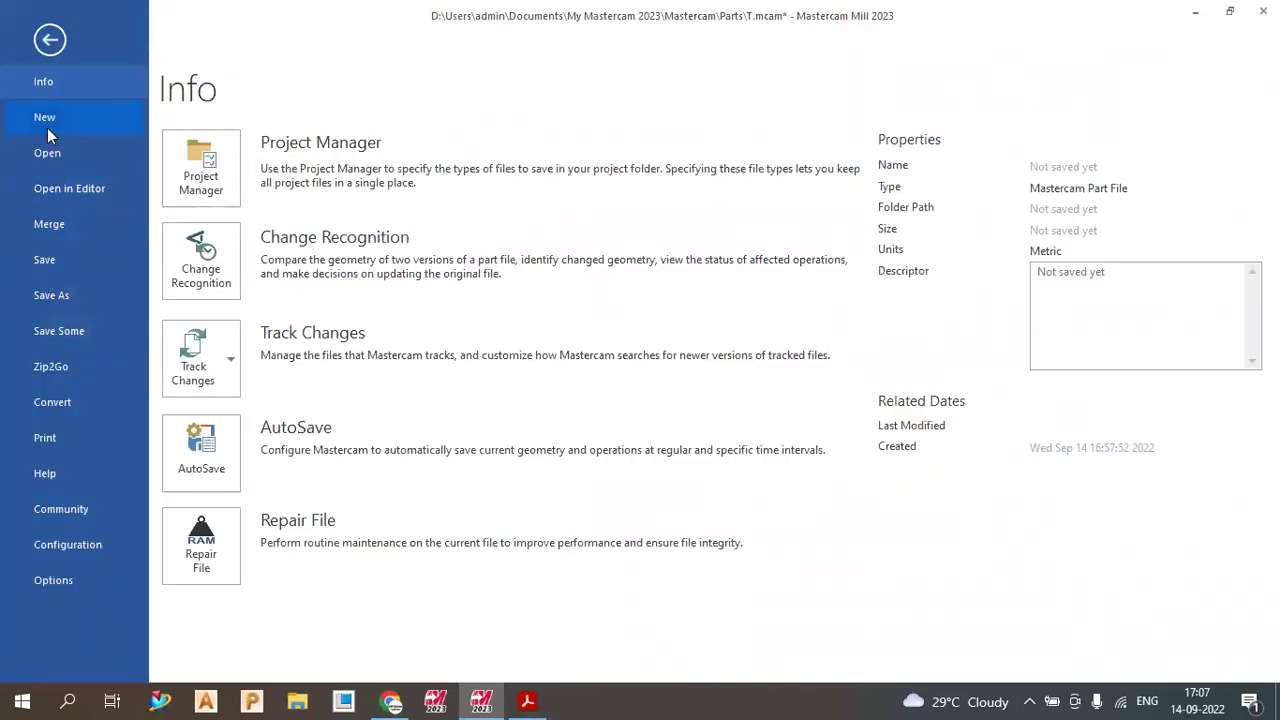
pyautogui.click(47, 122)
pyautogui.click(692, 386)
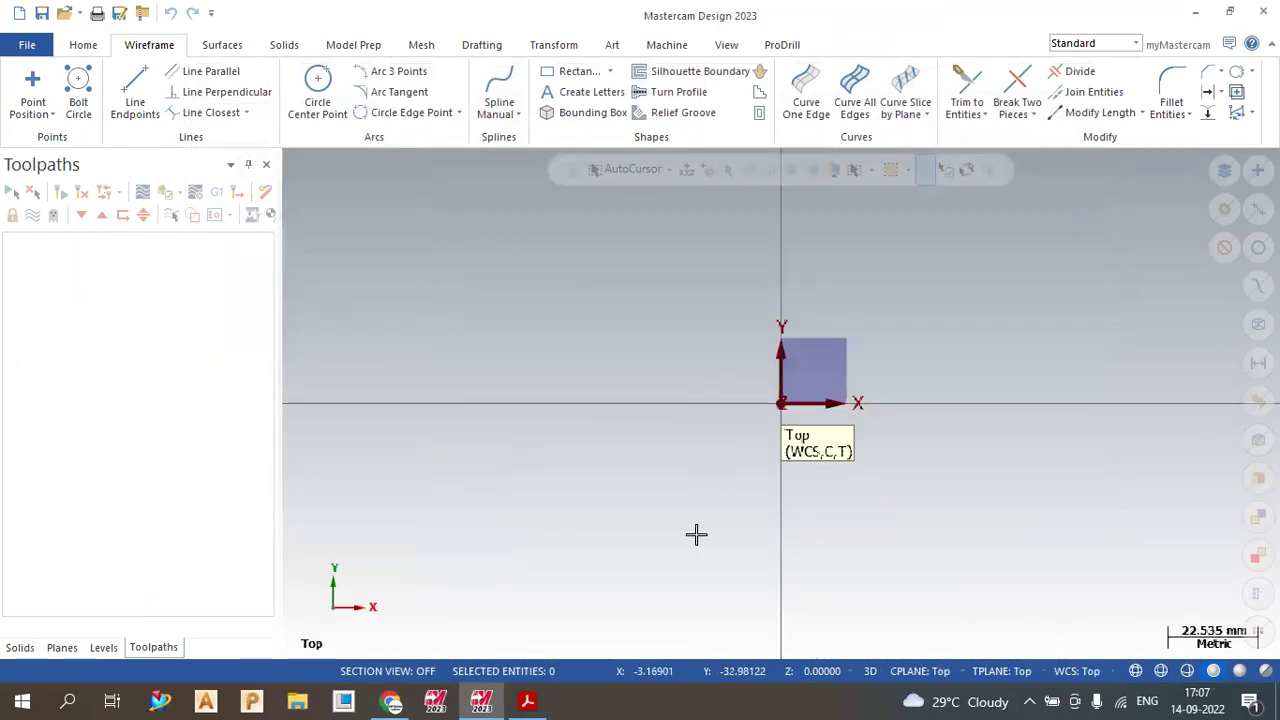
# - Draw a rectangle about 156 mm wide and 98 mm high with its first corner at the origin
pyautogui.scroll(-5, 466, 529)
pyautogui.scroll(1, 825, 382)
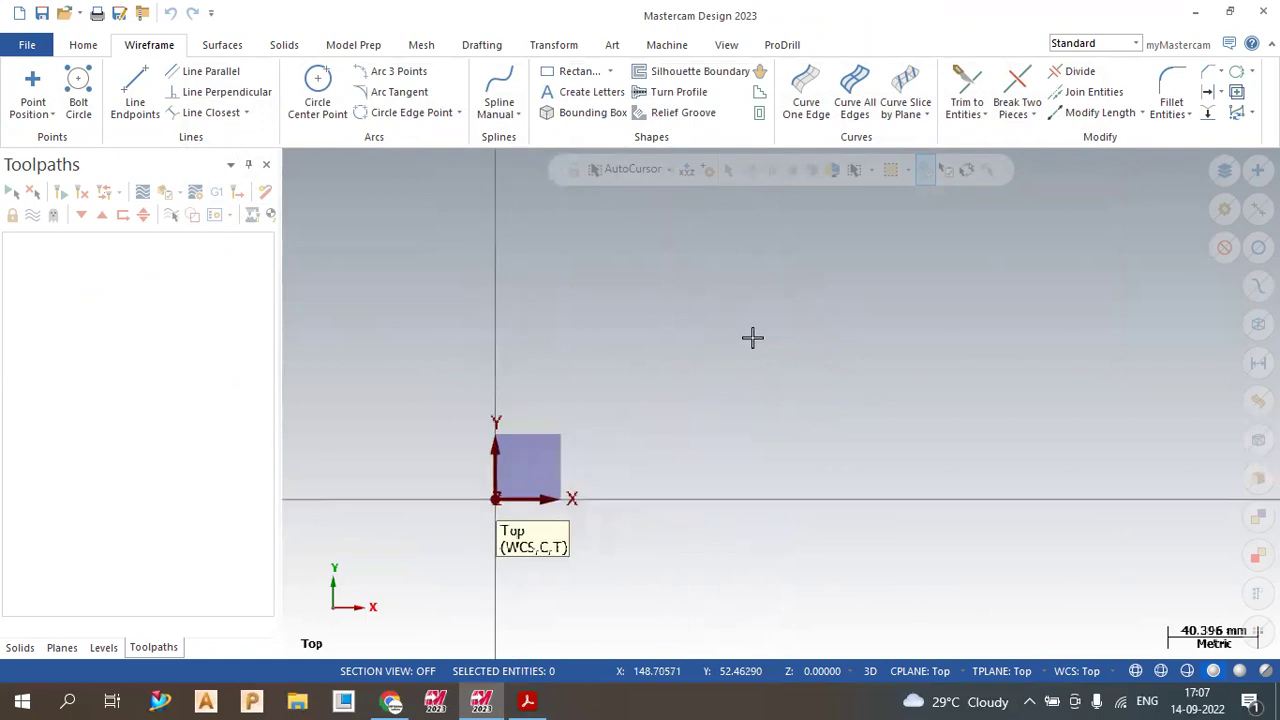
pyautogui.click(575, 71)
pyautogui.click(497, 499)
pyautogui.click(843, 280)
# - Set the rectangle's width to 100 mm and its height to 200 mm, and finish it
pyautogui.click(122, 343)
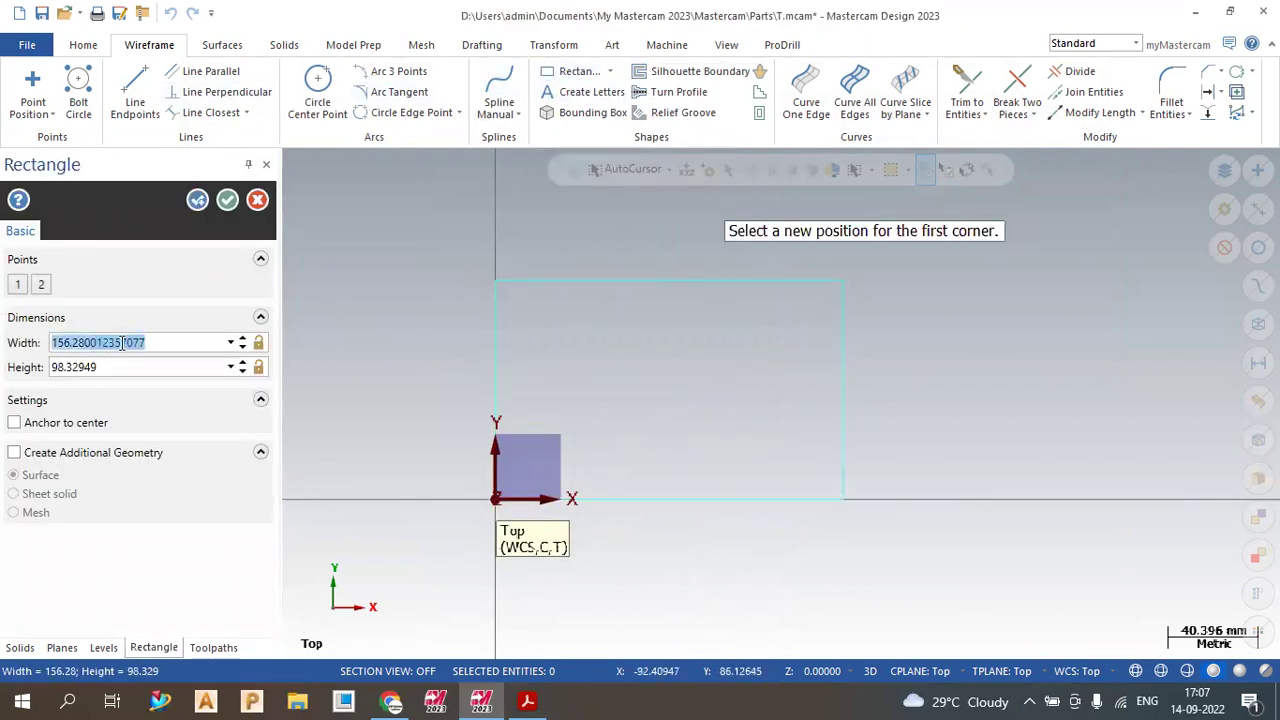
pyautogui.write('100')
pyautogui.click(123, 367)
pyautogui.write('1')
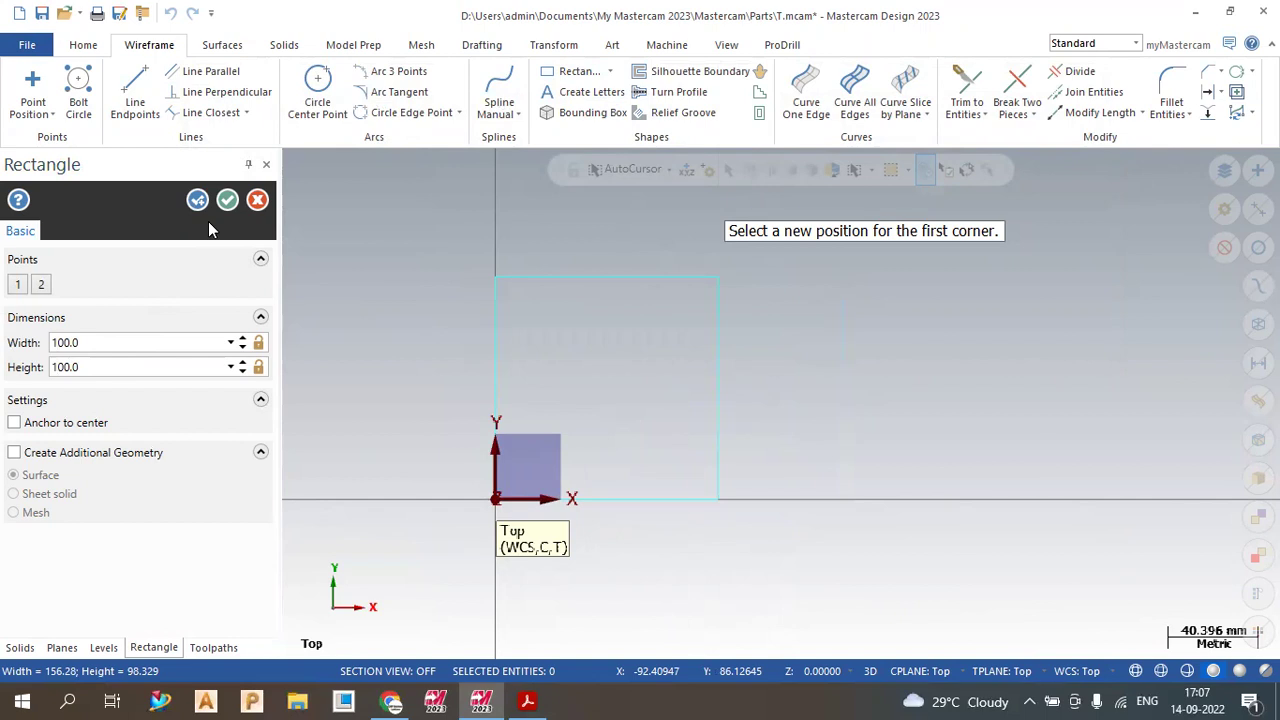
pyautogui.click(137, 367)
pyautogui.write('2')
pyautogui.scroll(-2, 470, 588)
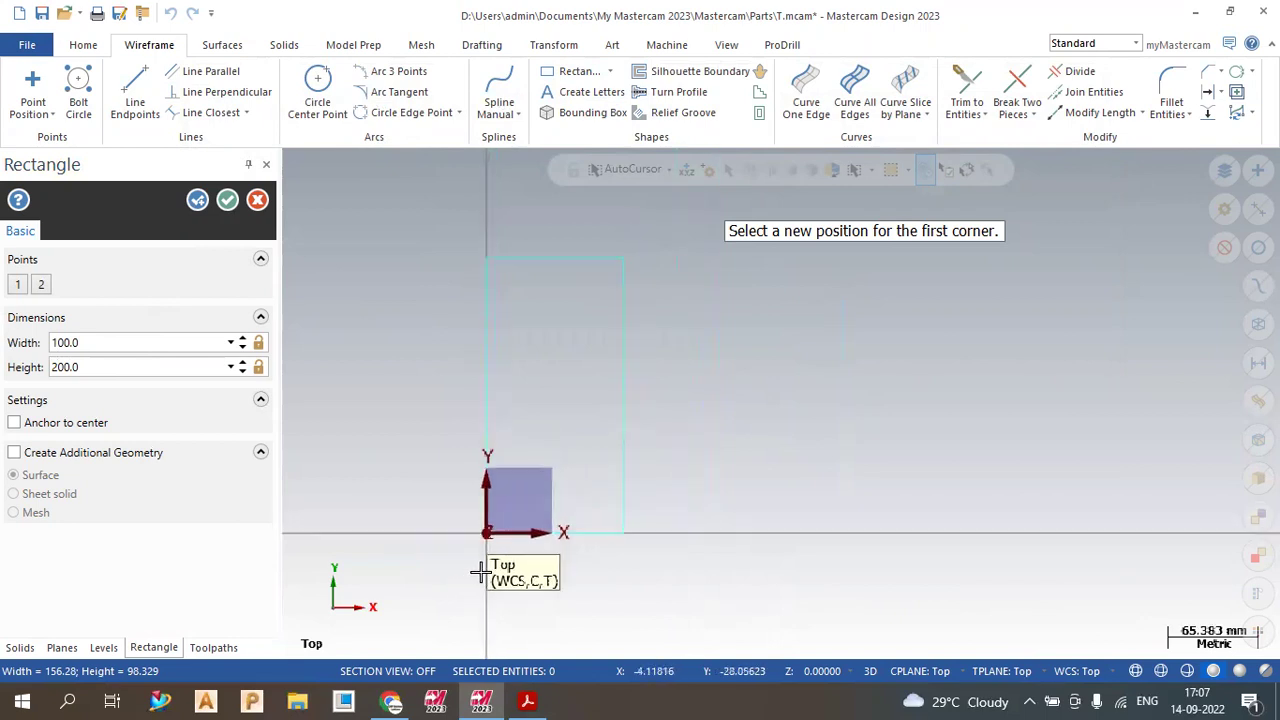
pyautogui.click(228, 202)
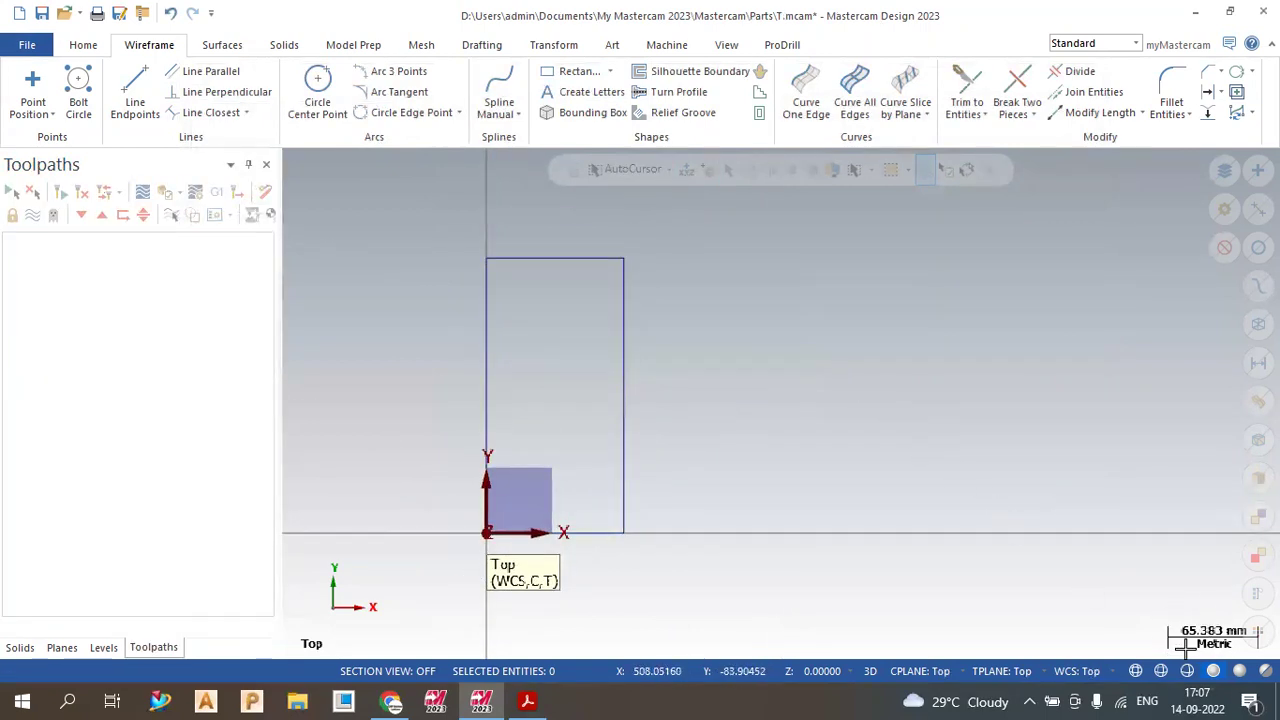
# - Change the current system configuration to the Inch file mcamx.config and scale the current part to inches
pyautogui.click(27, 46)
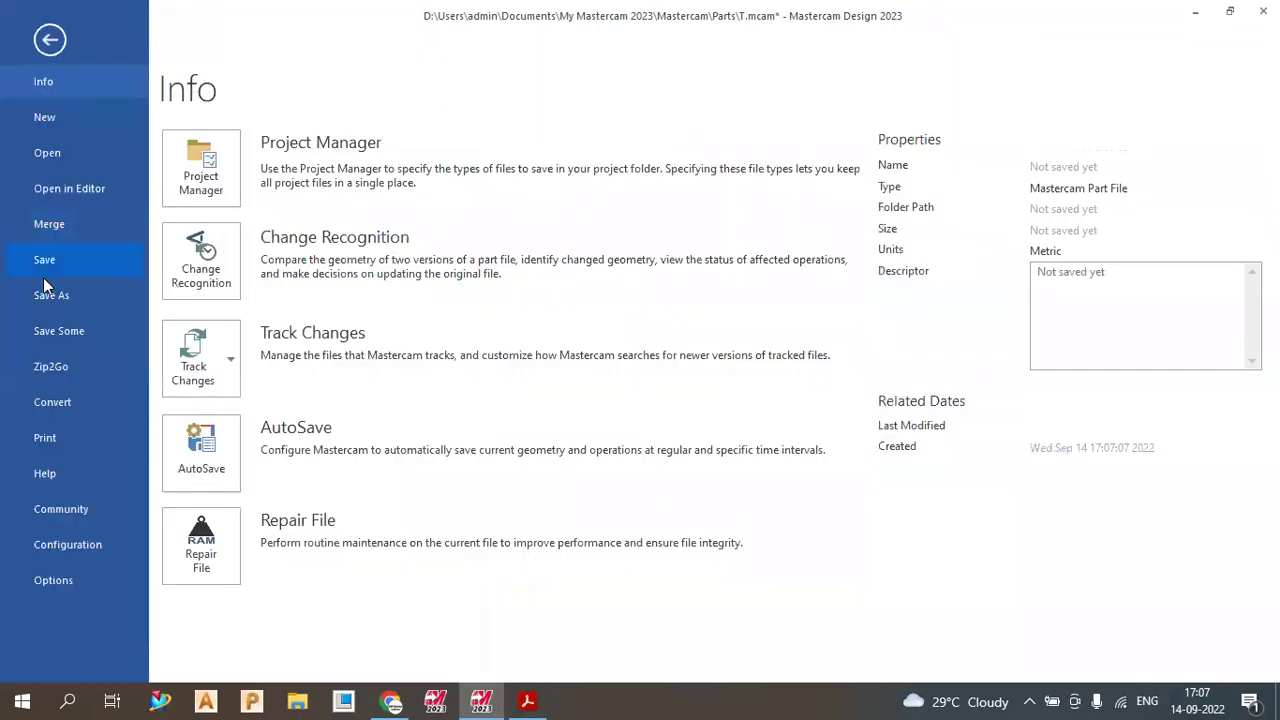
pyautogui.click(86, 544)
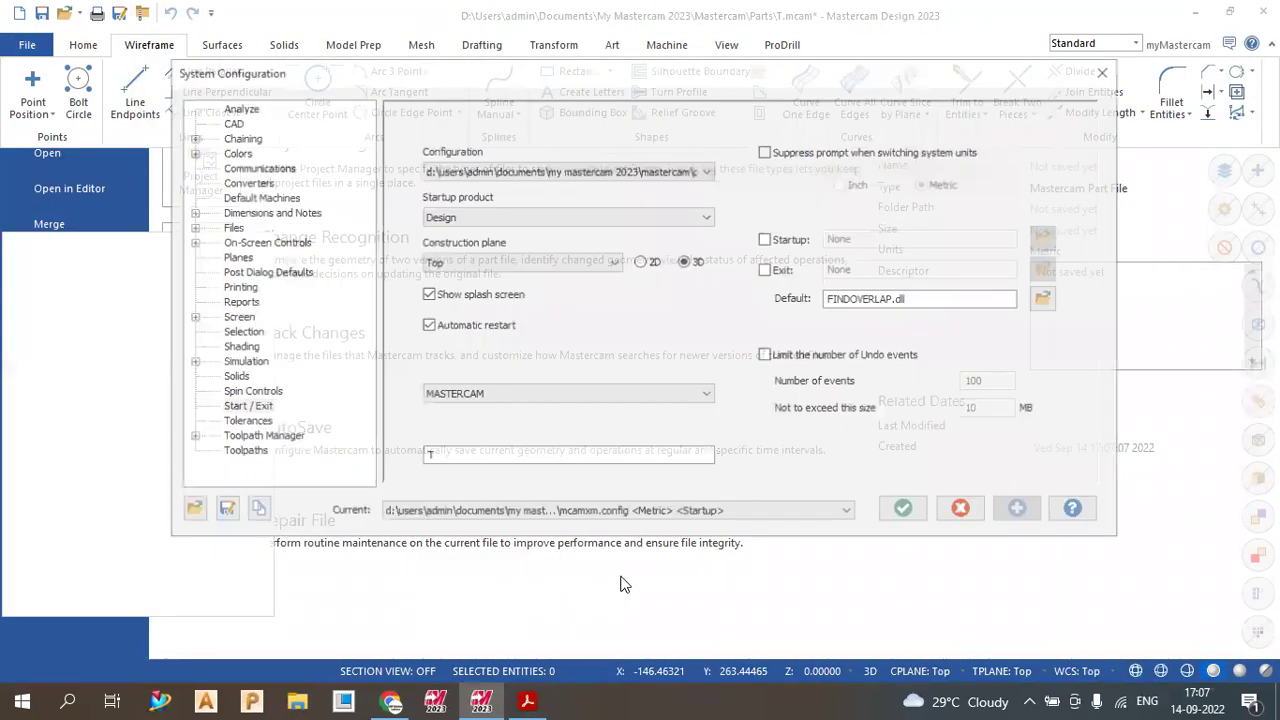
pyautogui.click(648, 514)
pyautogui.click(652, 528)
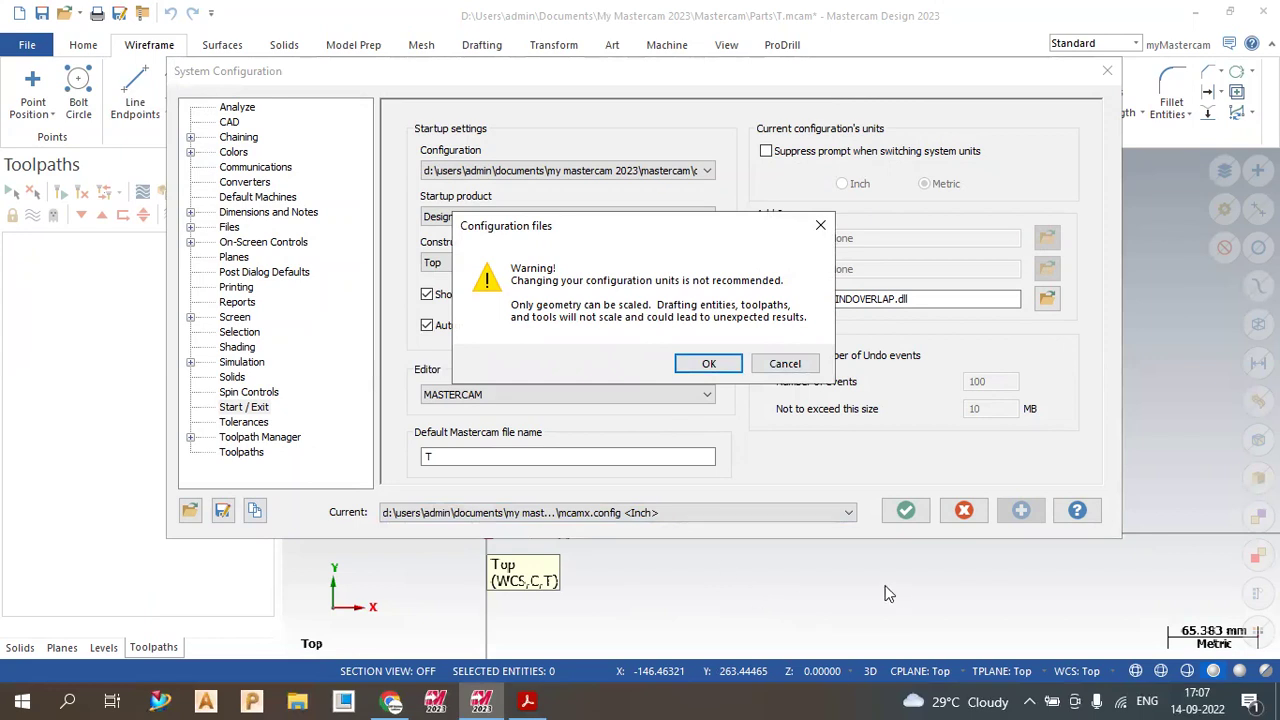
pyautogui.click(708, 363)
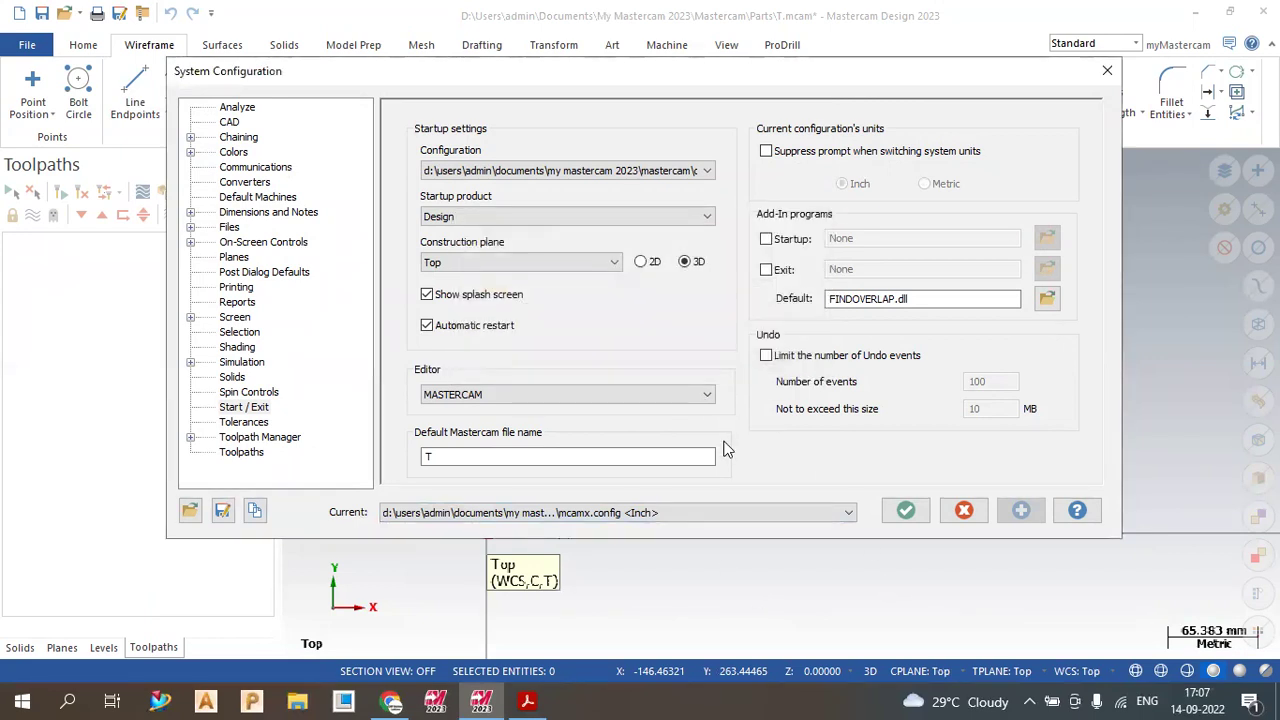
pyautogui.click(905, 510)
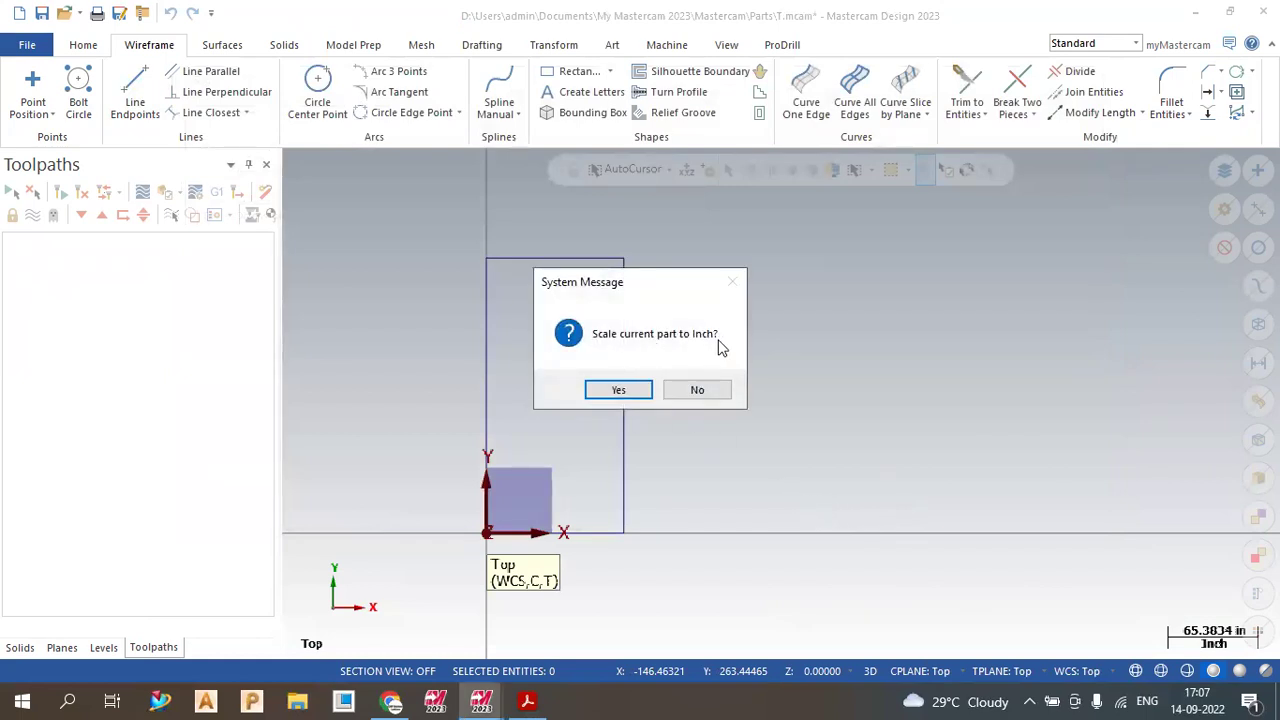
pyautogui.click(616, 393)
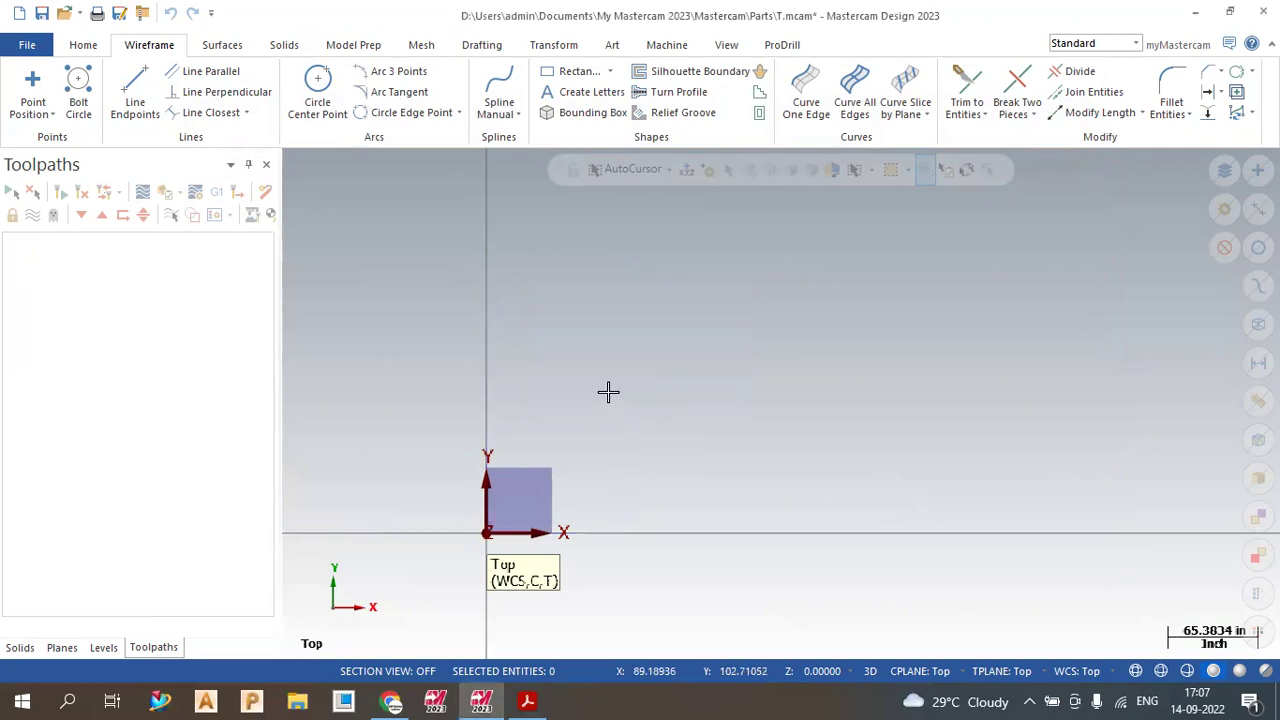
# - Add a horizontal dimension for the rectangle's width between its upper corners, placed above the top edge
pyautogui.scroll(3, 480, 538)
pyautogui.scroll(6, 470, 536)
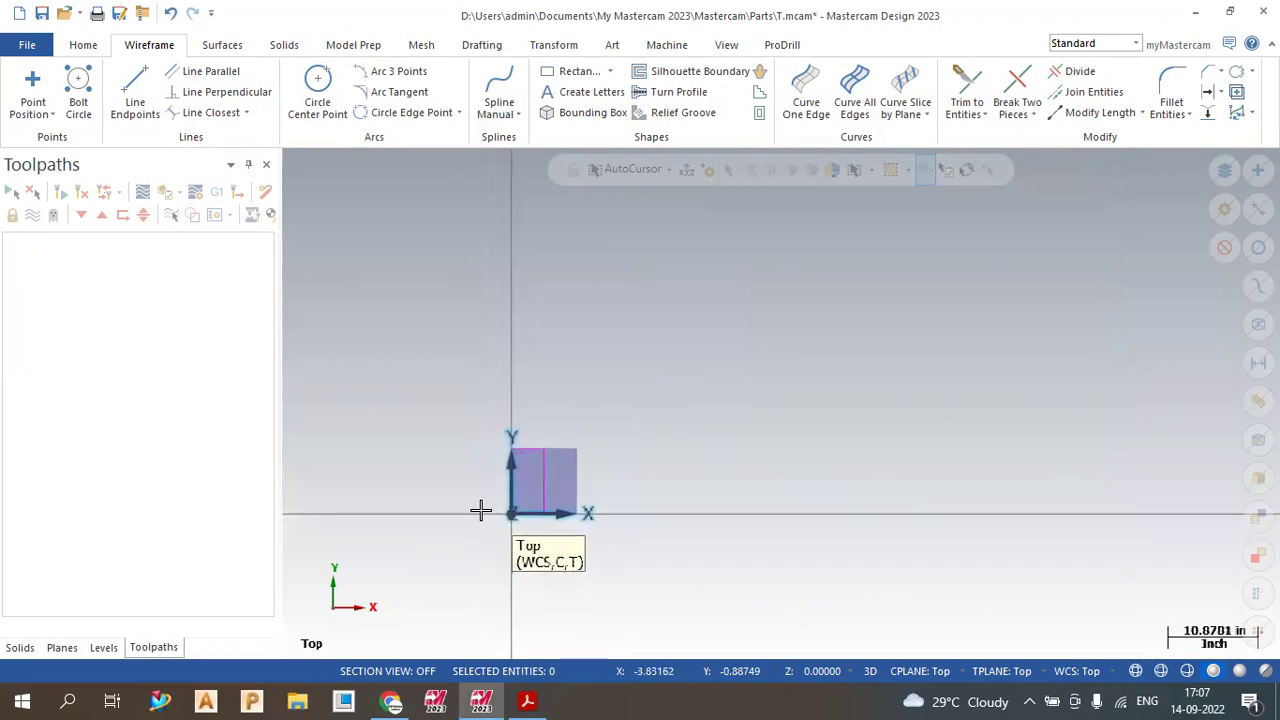
pyautogui.scroll(3, 480, 508)
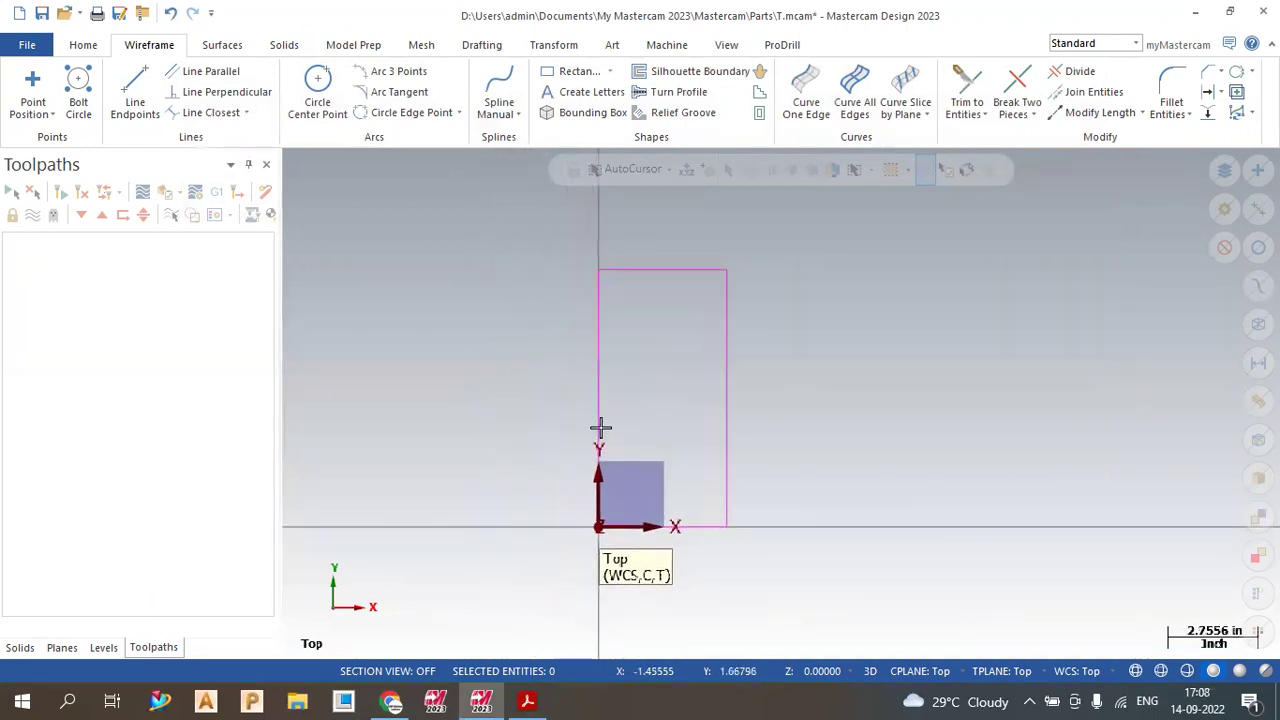
pyautogui.click(667, 45)
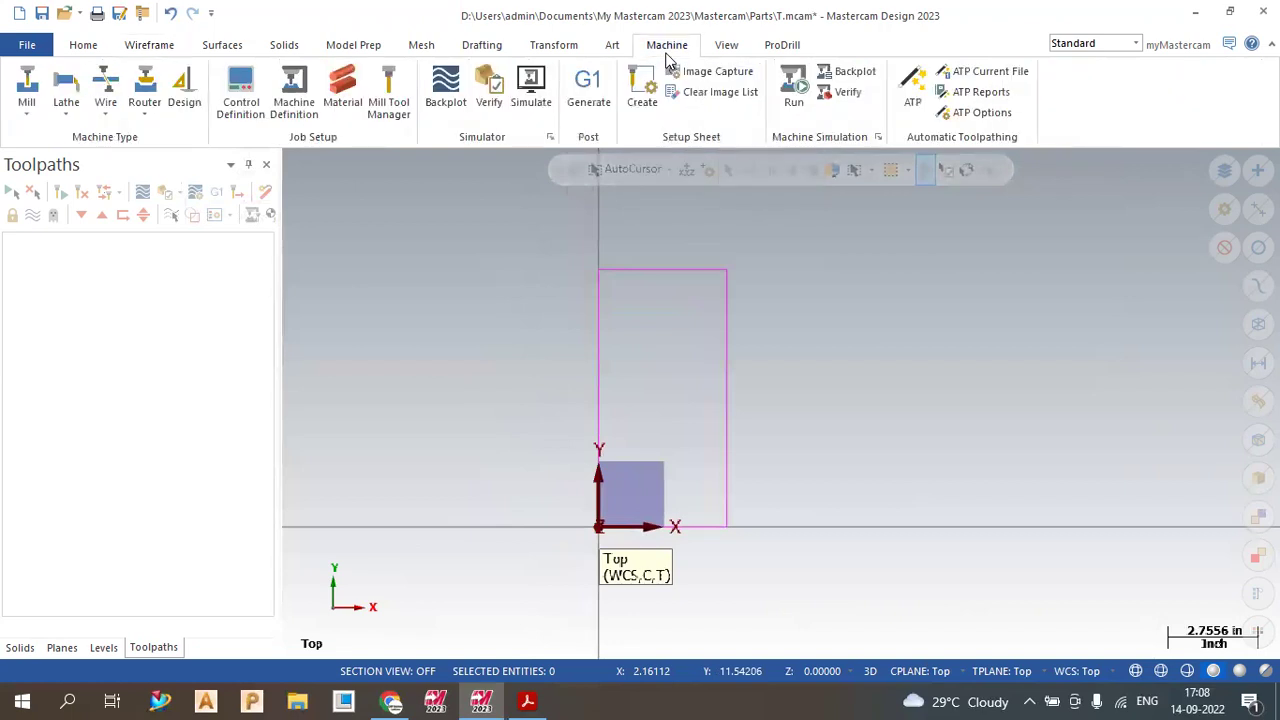
pyautogui.click(481, 45)
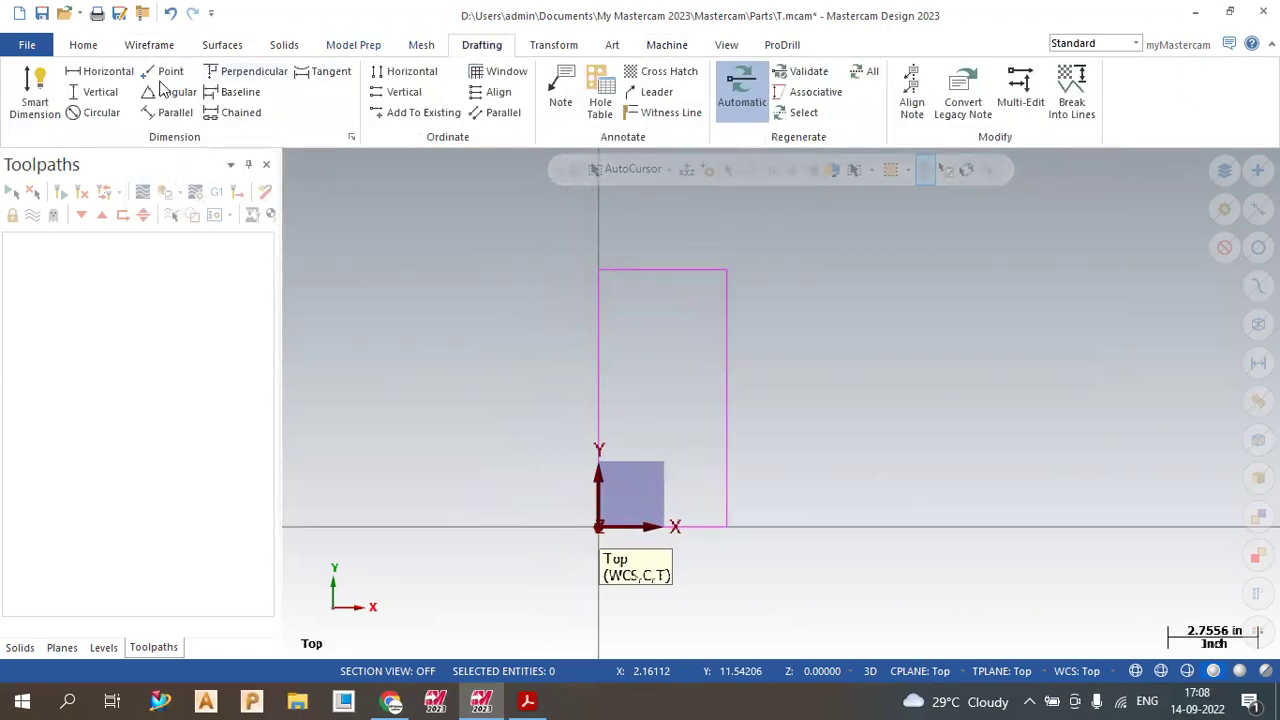
pyautogui.click(600, 270)
pyautogui.click(727, 270)
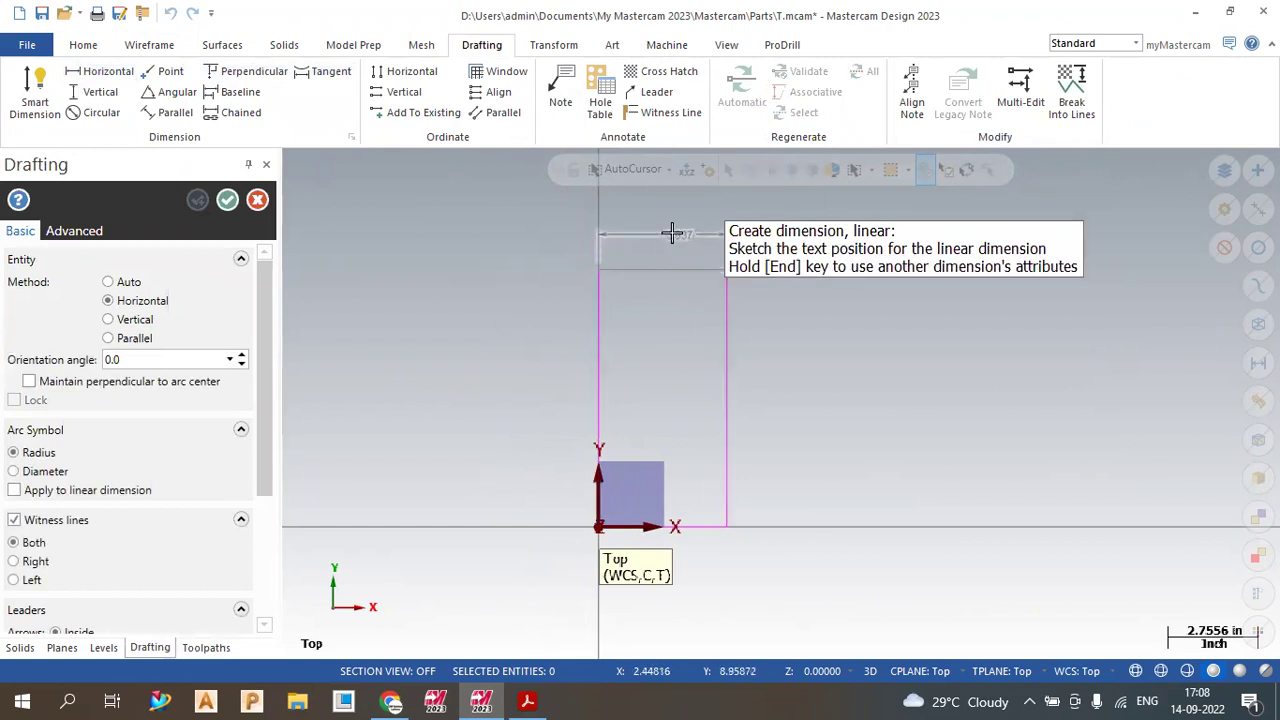
pyautogui.click(666, 230)
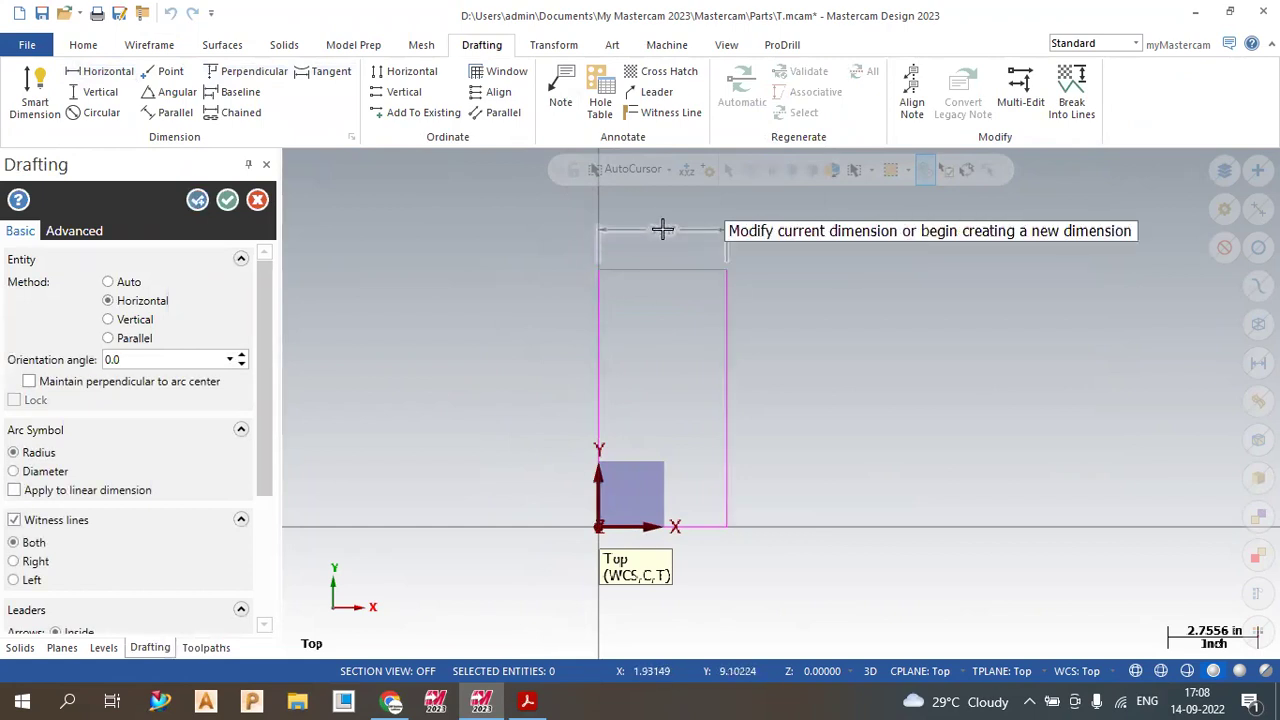
# - Add a dimension for the rectangle's height between the left edge's endpoints, placed outside that edge, and finish dimensioning
pyautogui.click(600, 270)
pyautogui.click(599, 527)
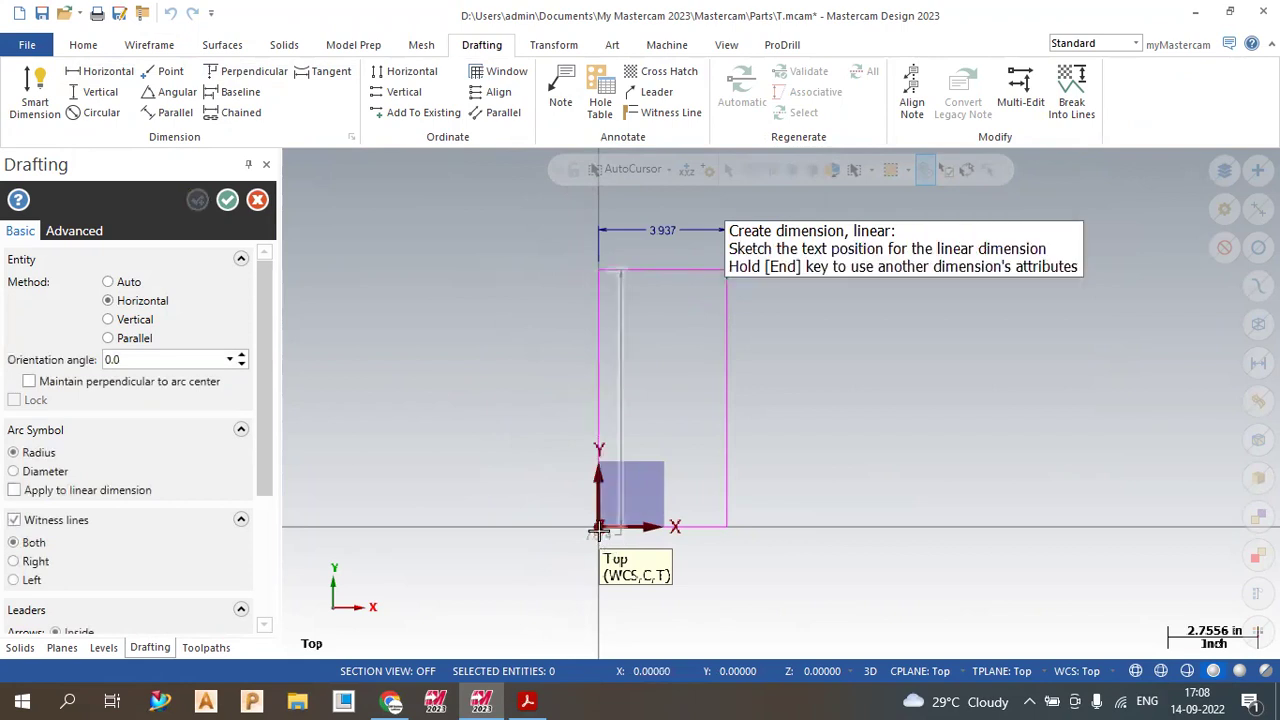
pyautogui.click(537, 411)
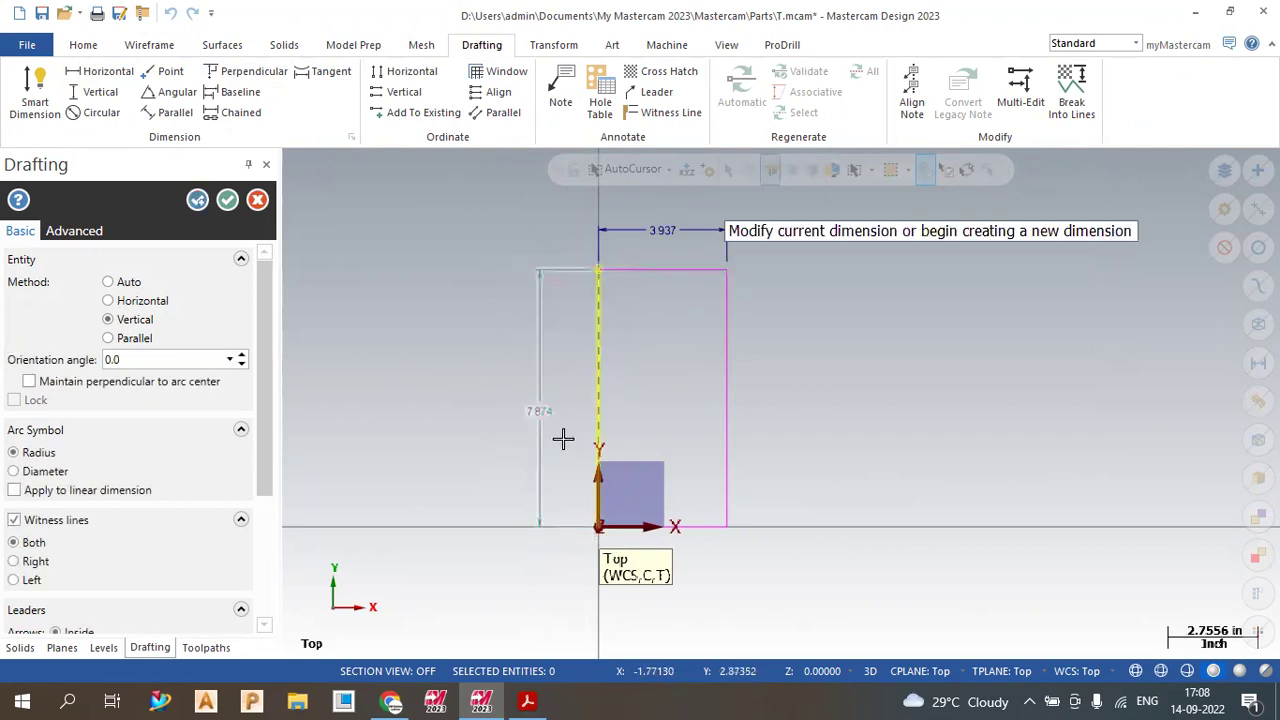
pyautogui.scroll(4, 563, 438)
pyautogui.click(227, 199)
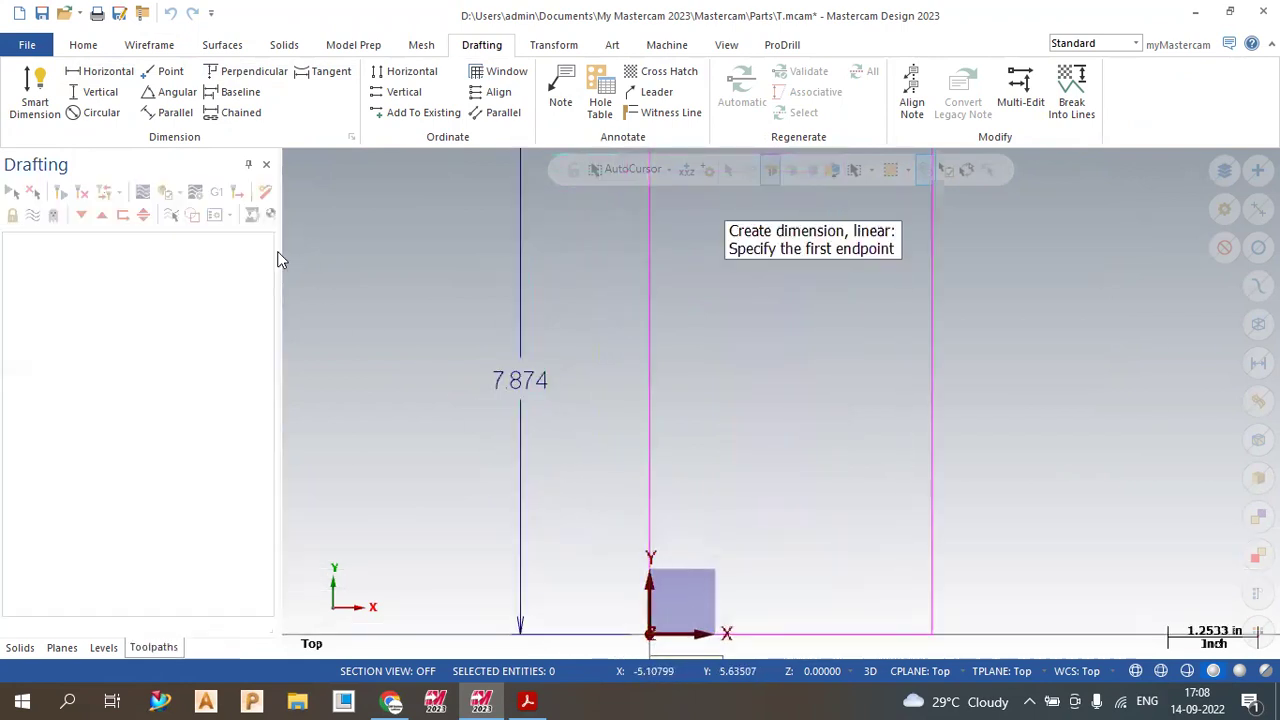
# - Examine the inch values of the rectangle's width and height dimensions
pyautogui.scroll(5, 451, 400)
pyautogui.scroll(-5, 559, 387)
pyautogui.scroll(-2, 525, 423)
pyautogui.click(630, 250)
pyautogui.scroll(3, 674, 266)
pyautogui.scroll(-2, 674, 264)
pyautogui.click(610, 266)
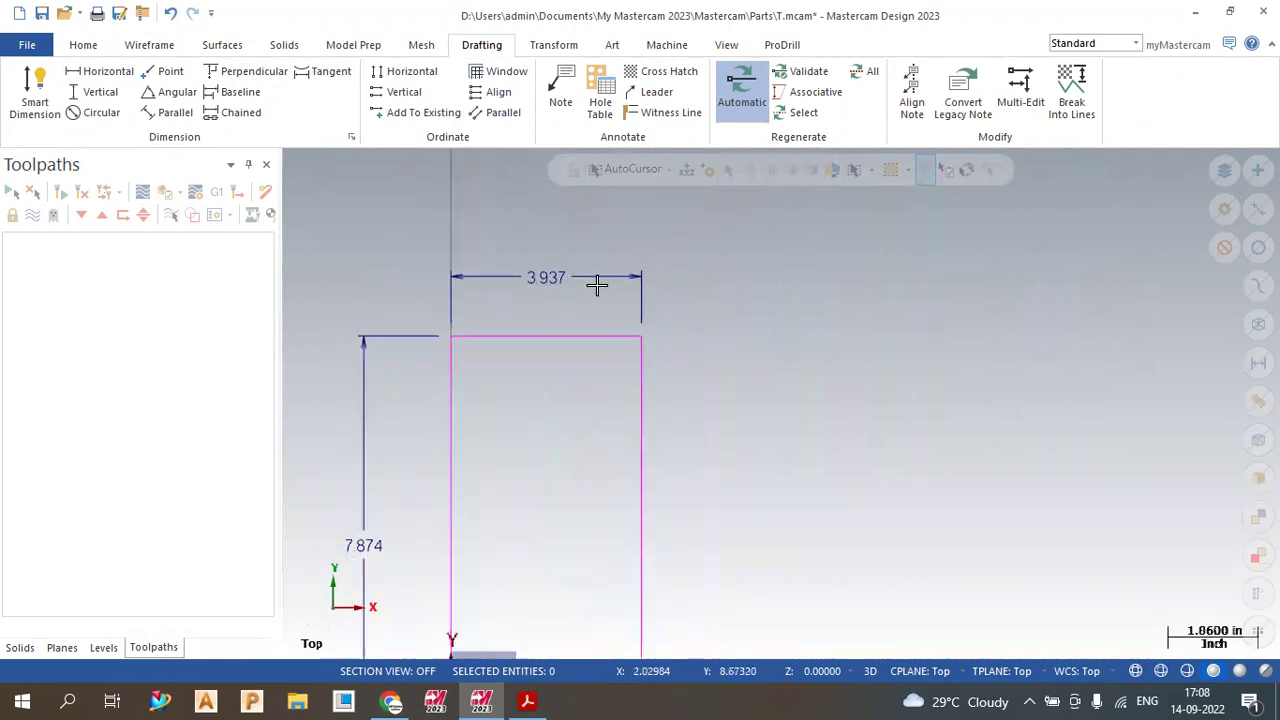
pyautogui.scroll(-3, 680, 291)
pyautogui.scroll(2, 634, 374)
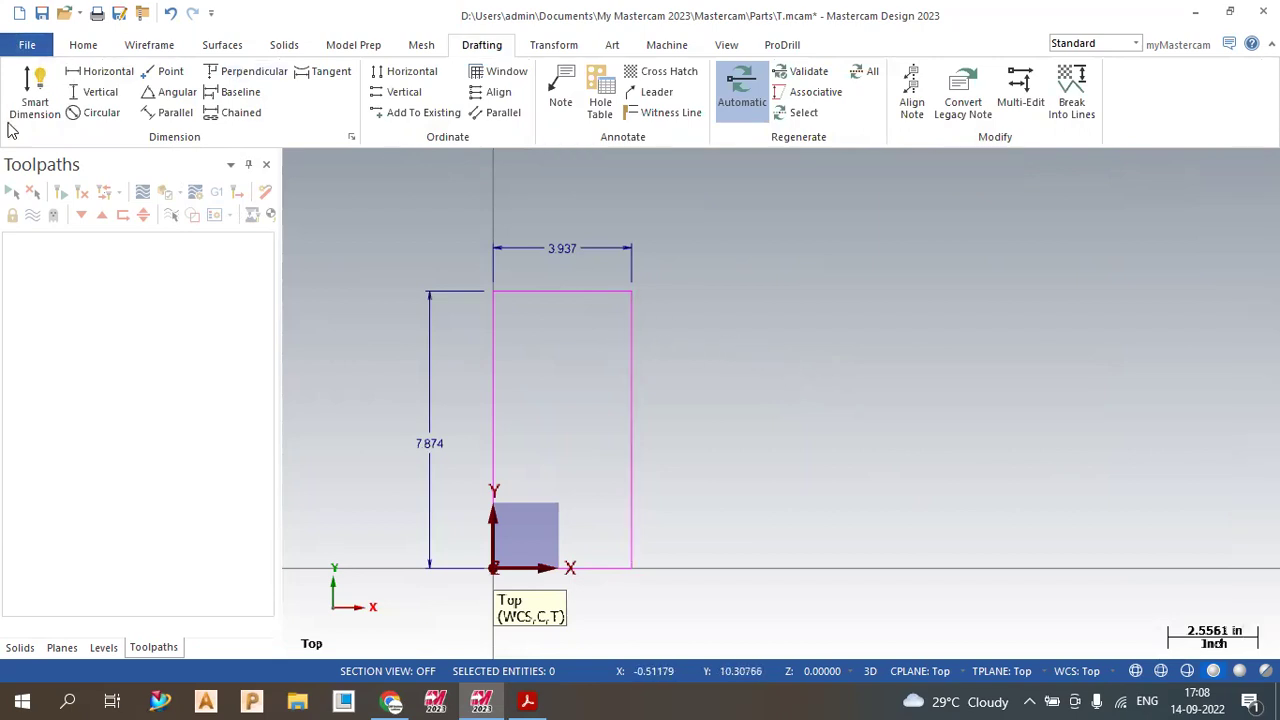
# - Change the current system configuration to the Metric startup file mcamxm.config, accepting the warning about changing units
pyautogui.click(27, 45)
pyautogui.click(49, 546)
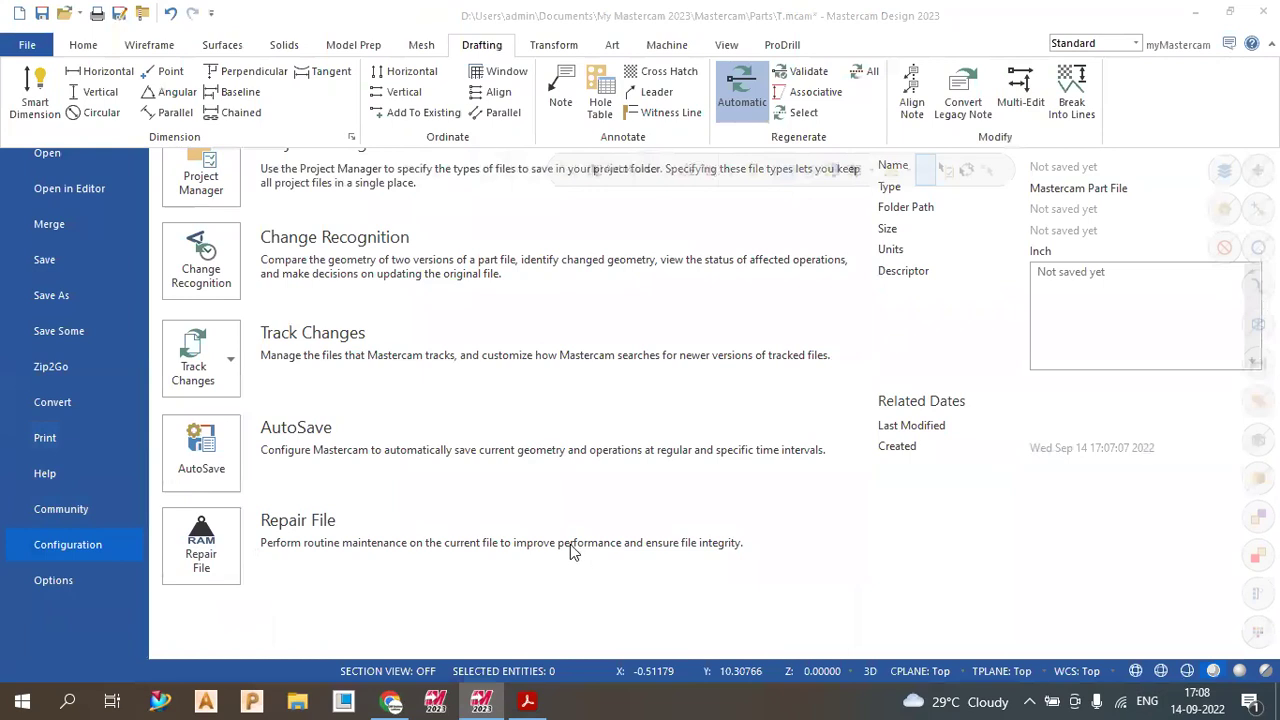
pyautogui.click(557, 513)
pyautogui.click(575, 542)
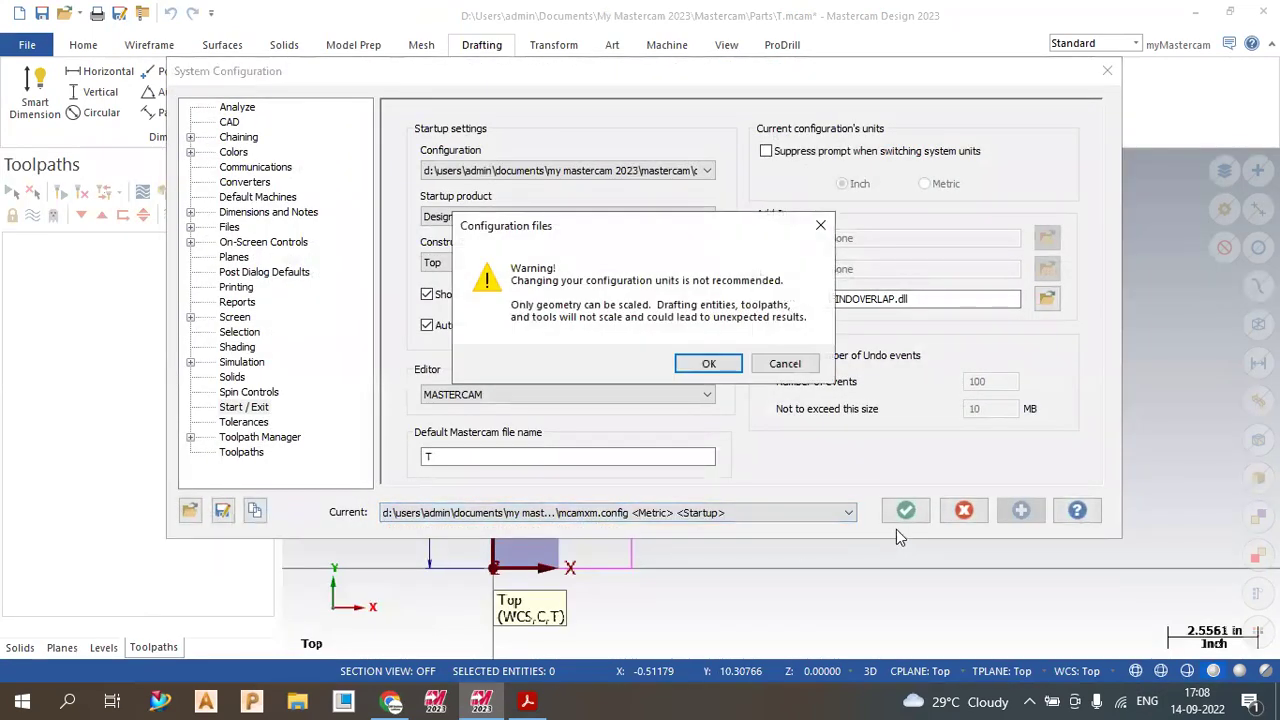
pyautogui.click(704, 364)
pyautogui.click(905, 511)
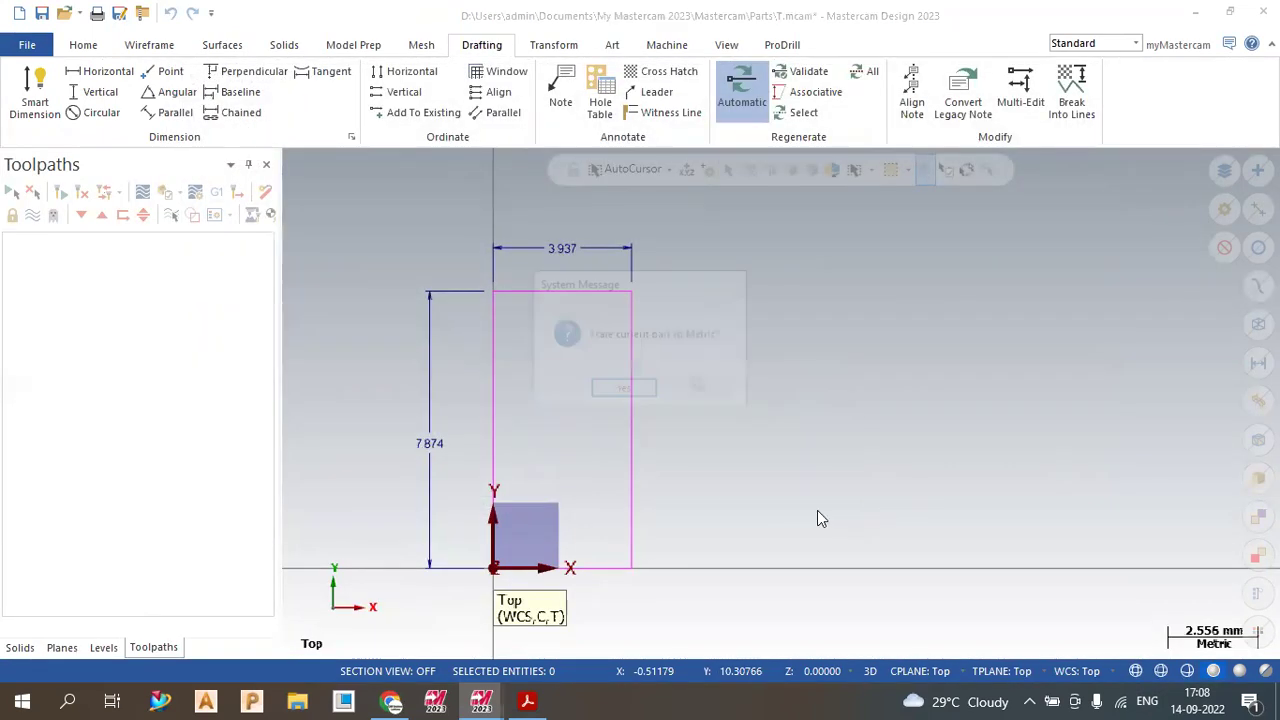
# - Scale the current part to metric, ignoring the associated drafting entity for each affected line
pyautogui.click(622, 390)
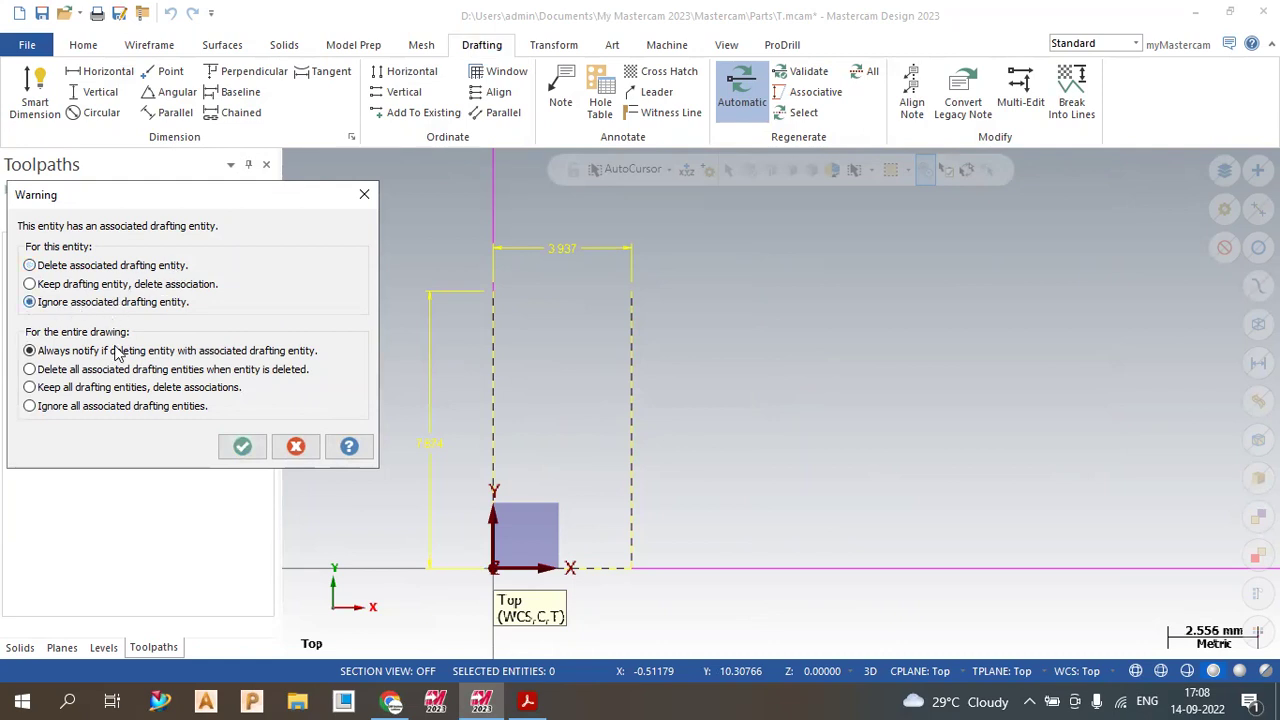
pyautogui.click(240, 450)
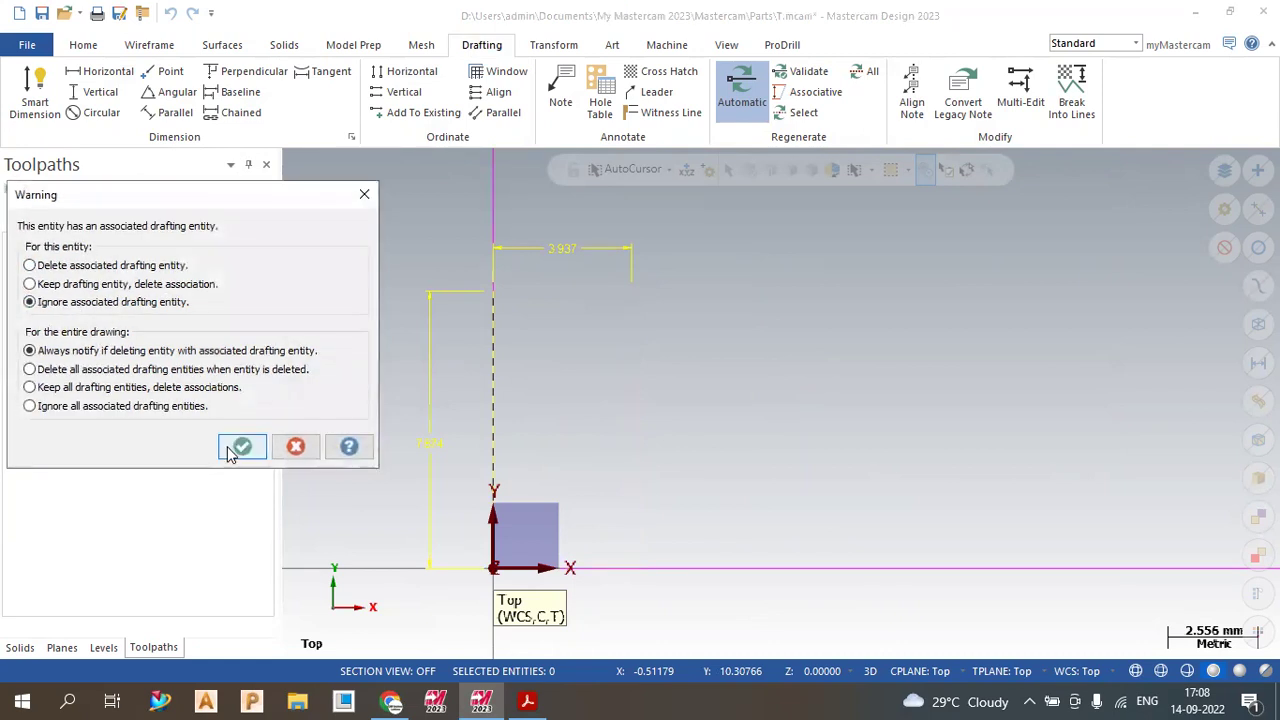
pyautogui.click(240, 448)
# - Delete the old inch-based width and height dimensions from the rectangle
pyautogui.scroll(-8, 602, 520)
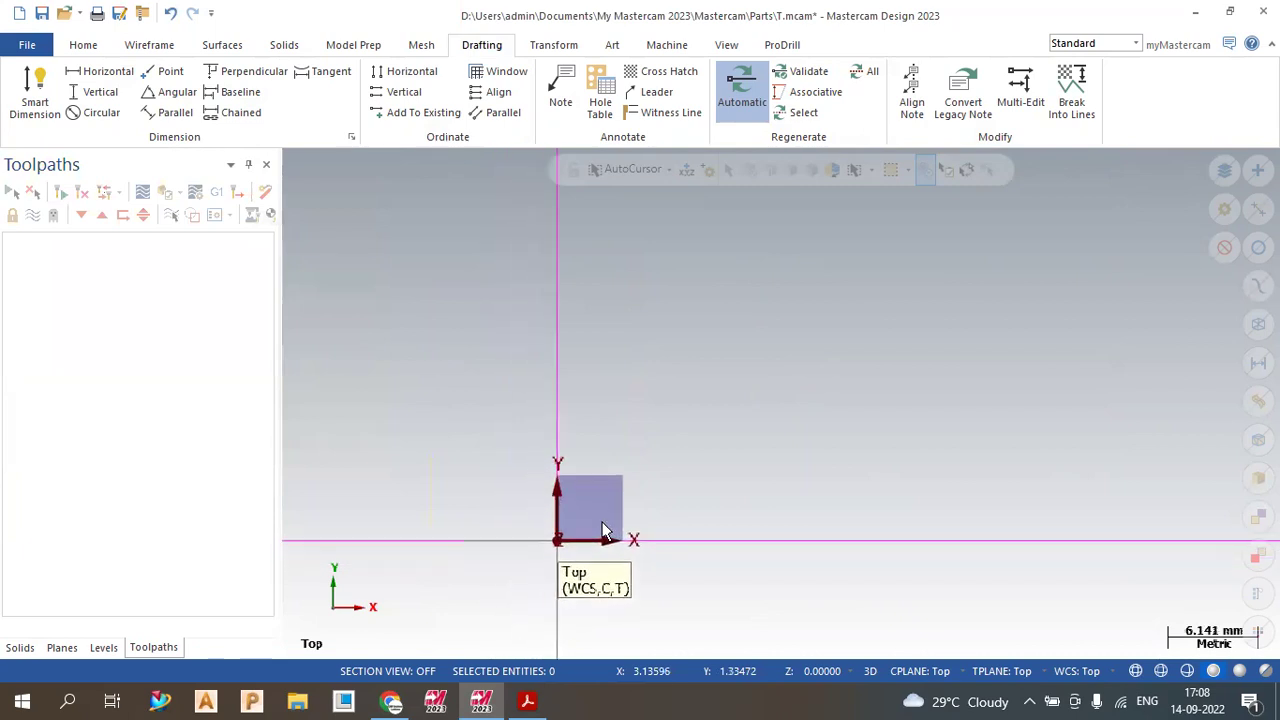
pyautogui.scroll(-4, 600, 528)
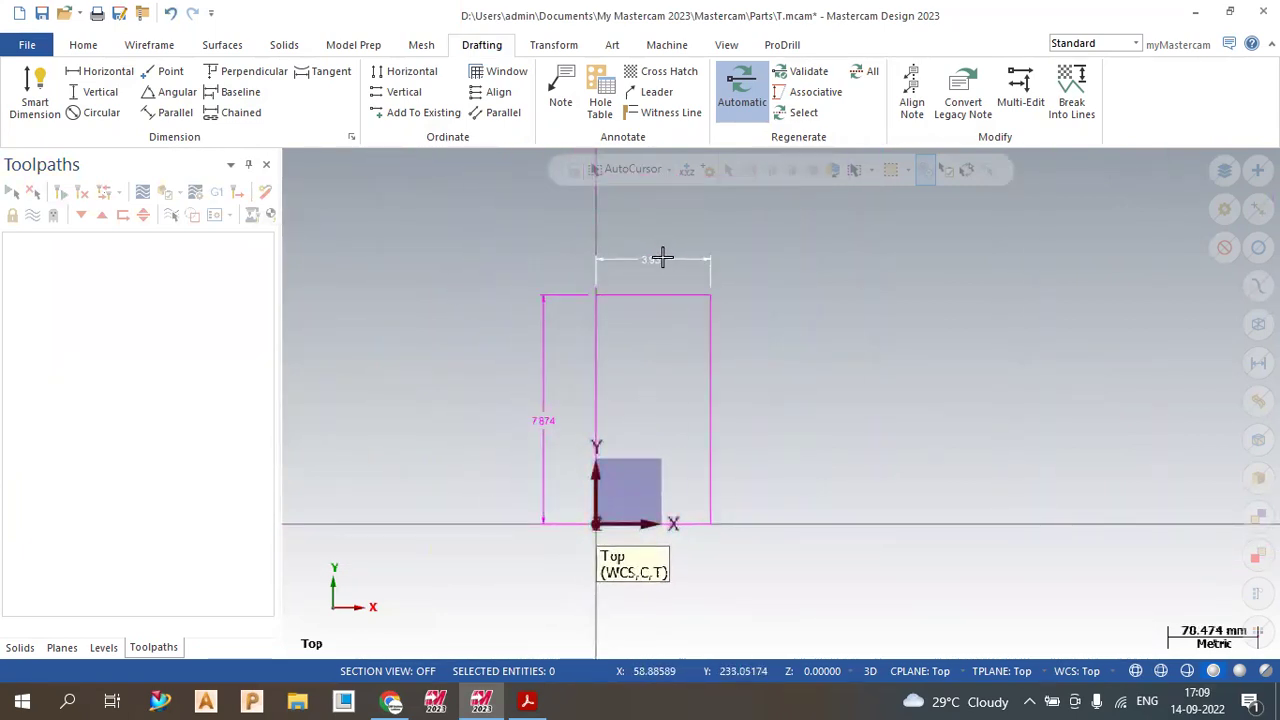
pyautogui.click(636, 281)
pyautogui.click(543, 360)
pyautogui.press('Delete')
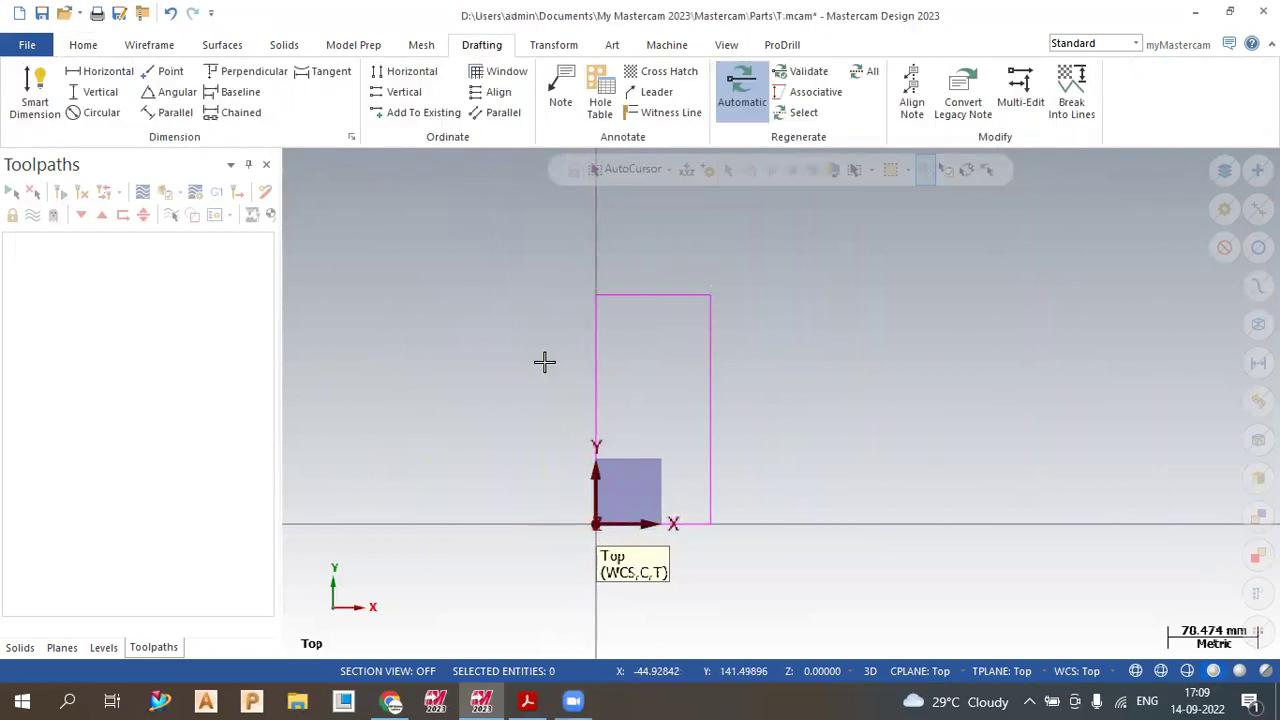
# - Add a horizontal dimension in metric units across the rectangle's top edge, placed just above it
pyautogui.click(100, 71)
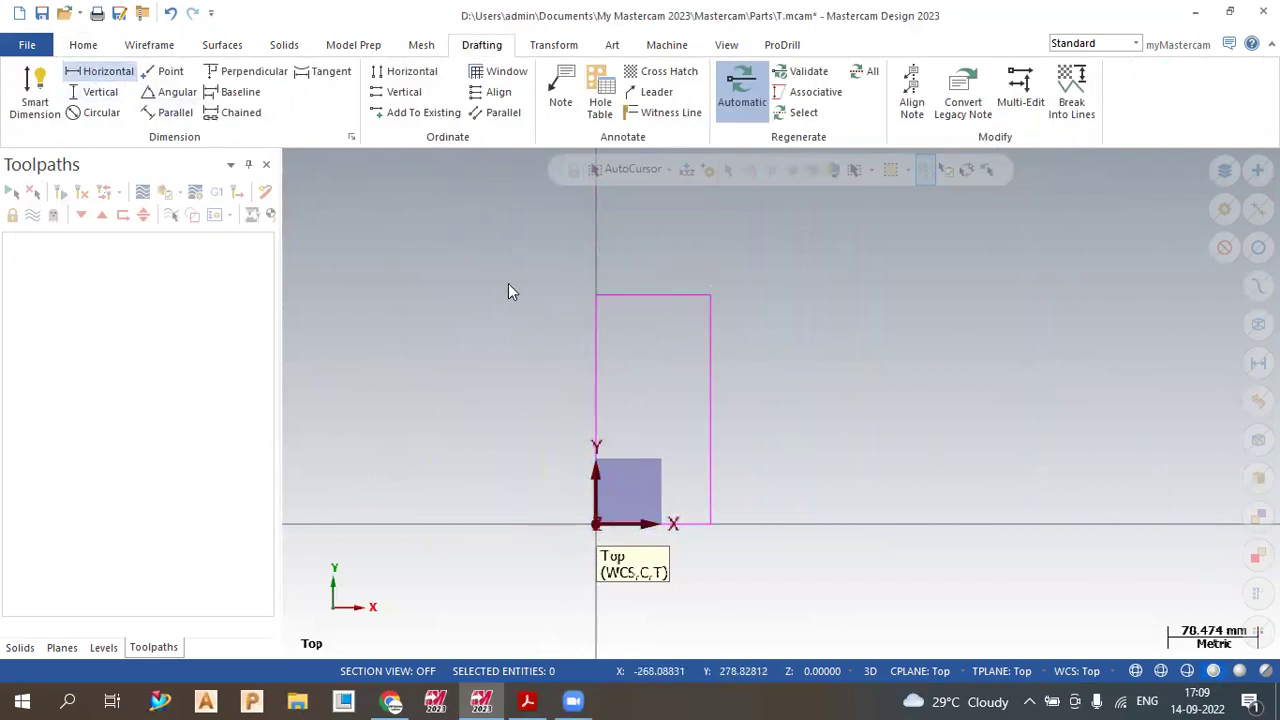
pyautogui.click(596, 296)
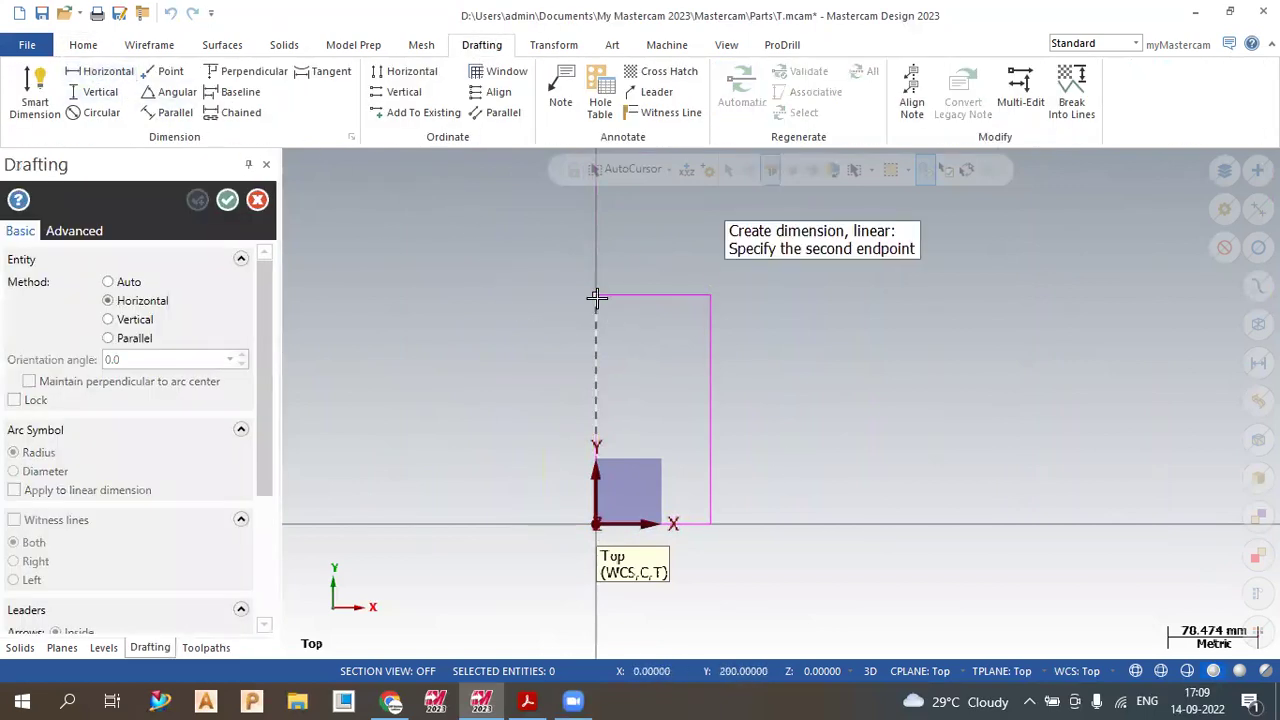
pyautogui.click(710, 296)
pyautogui.click(655, 277)
pyautogui.scroll(4, 637, 343)
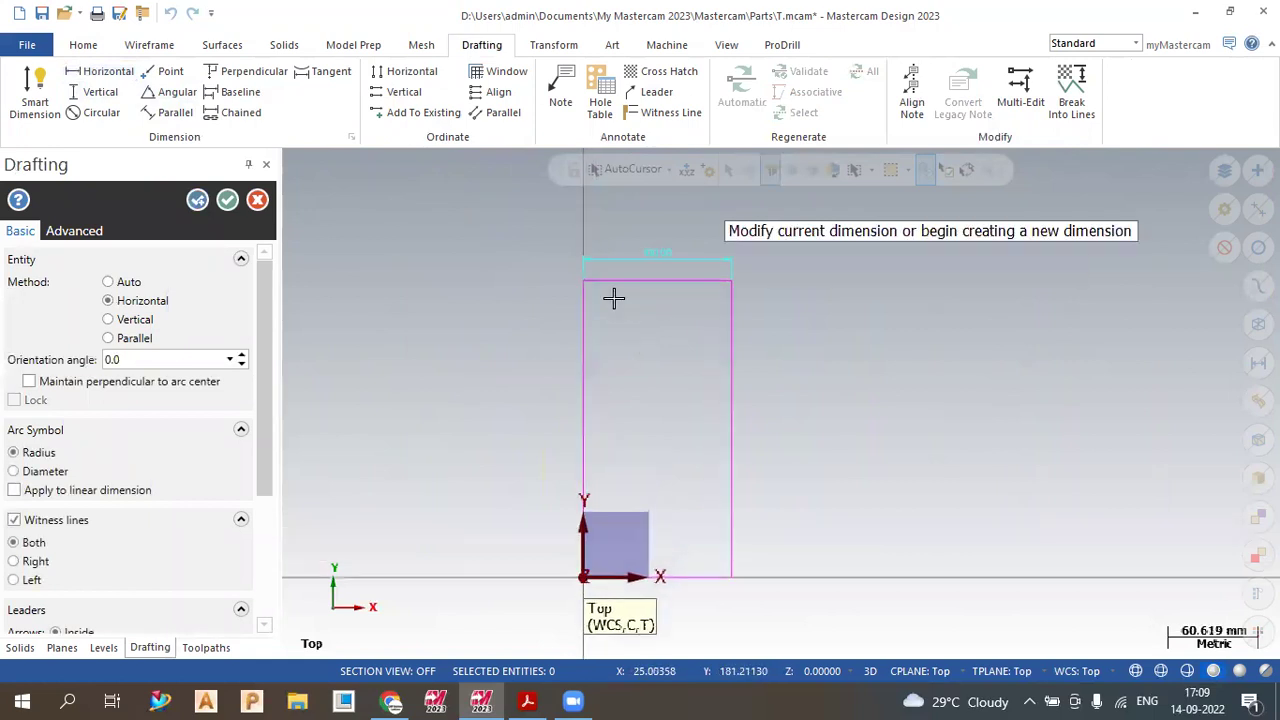
# - Dimension the rectangle's height beside its left edge, finish dimensioning, and undo the new width and height dimensions
pyautogui.click(584, 280)
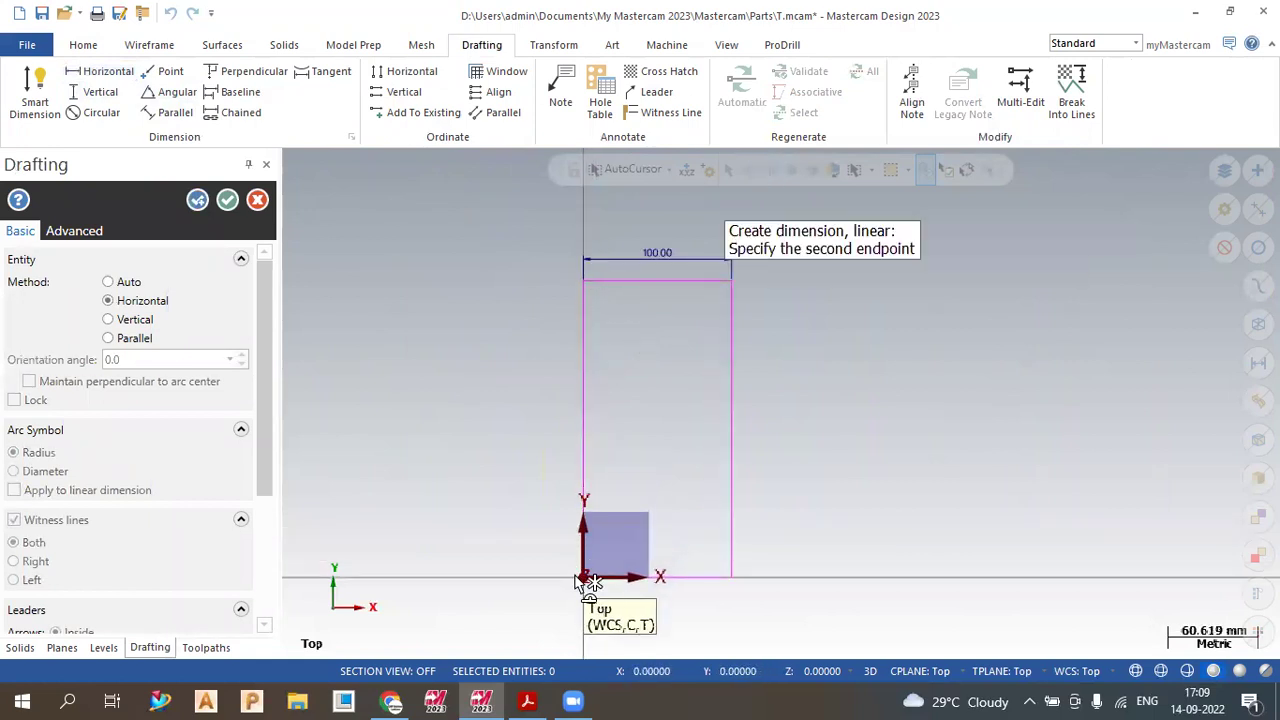
pyautogui.click(584, 577)
pyautogui.click(526, 426)
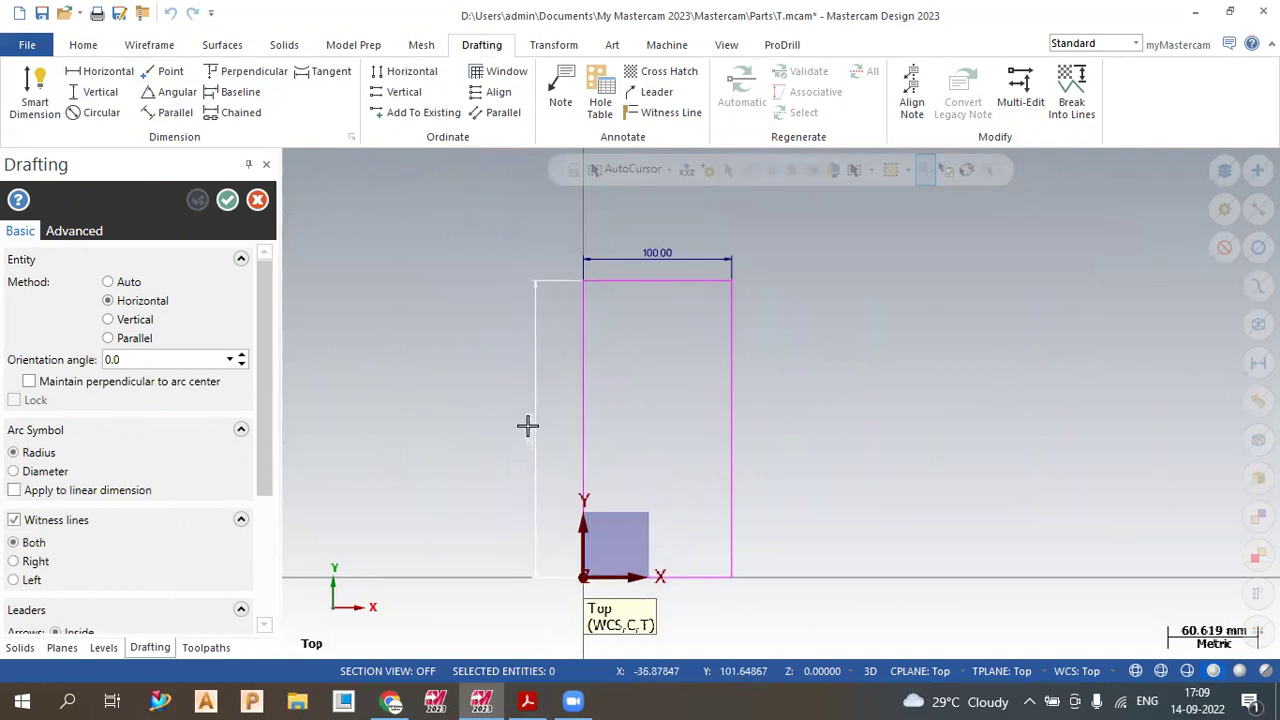
pyautogui.click(228, 201)
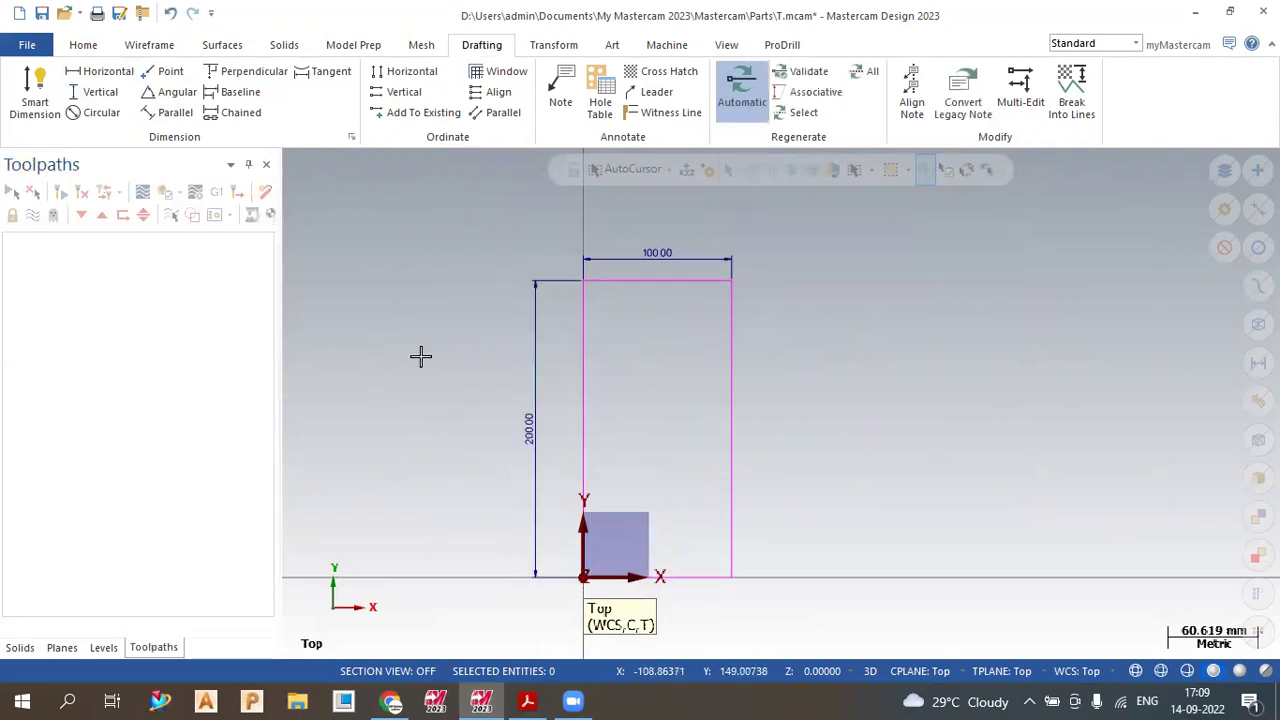
pyautogui.hotkey('ctrl', 'z')
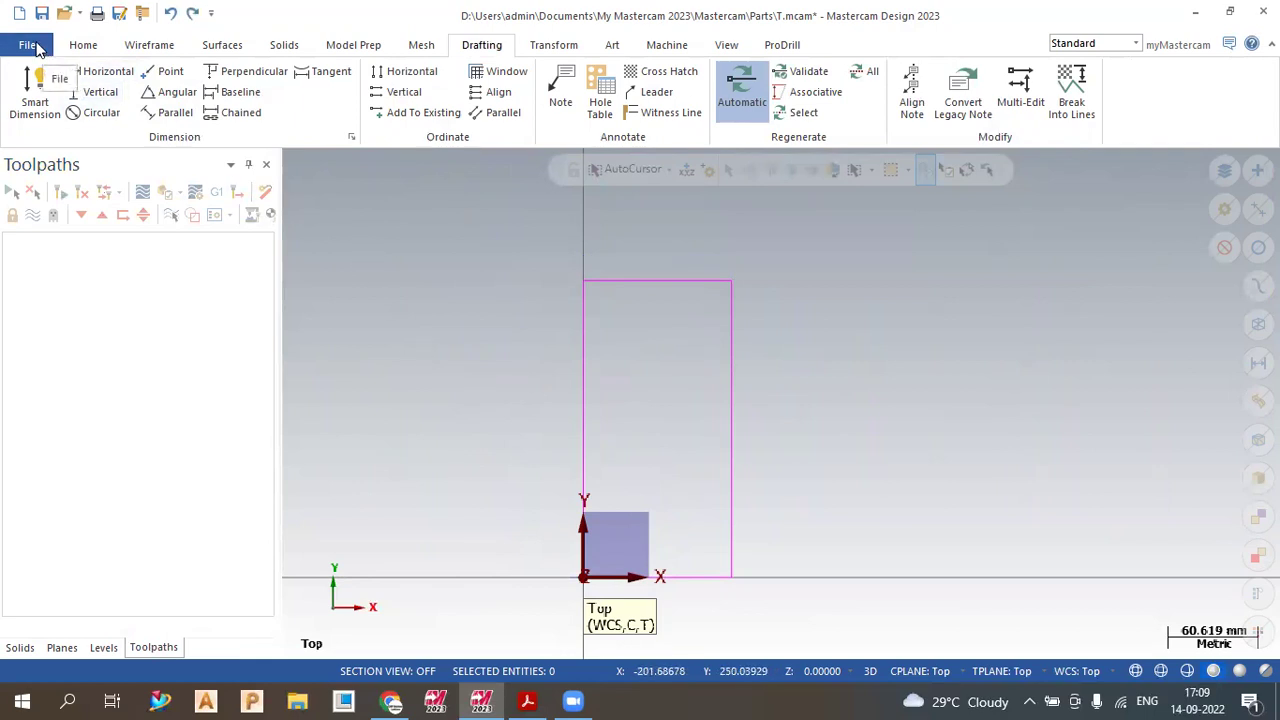
# - Change the current system configuration to the Inch file mcamx.config, accepting the units warning and declining to scale the part
pyautogui.click(30, 46)
pyautogui.click(81, 544)
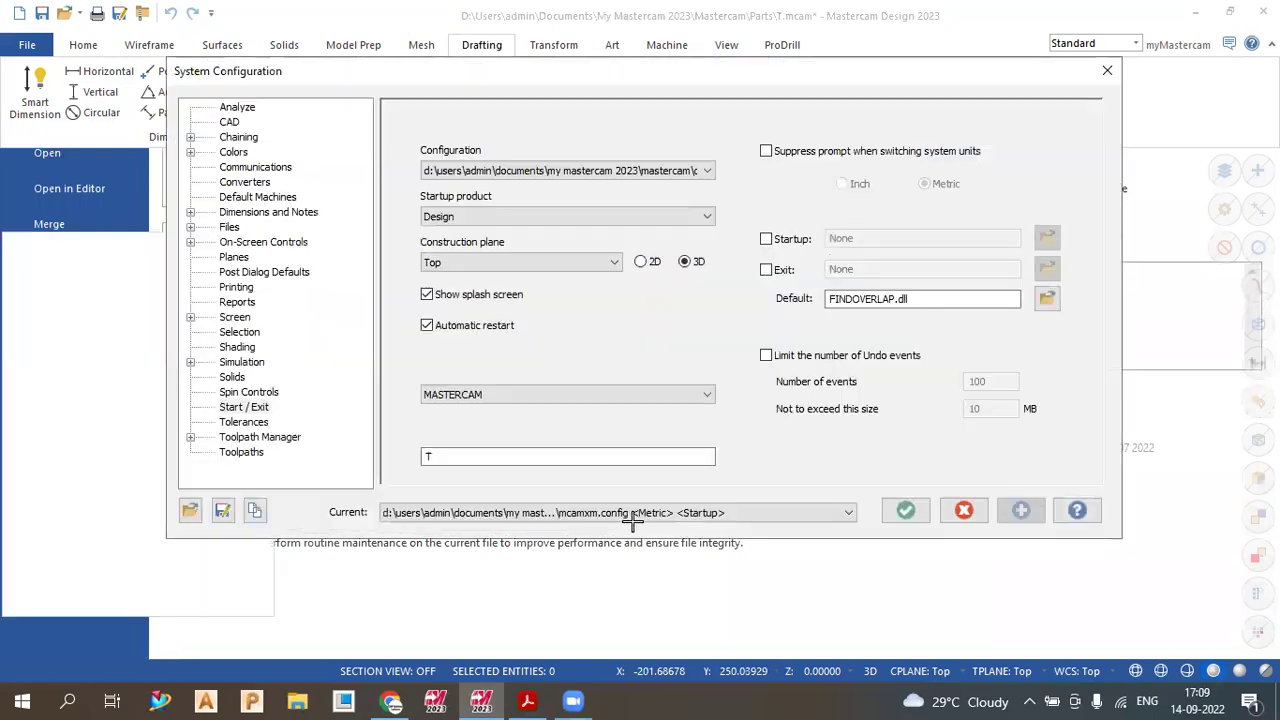
pyautogui.click(636, 514)
pyautogui.click(640, 530)
pyautogui.click(716, 360)
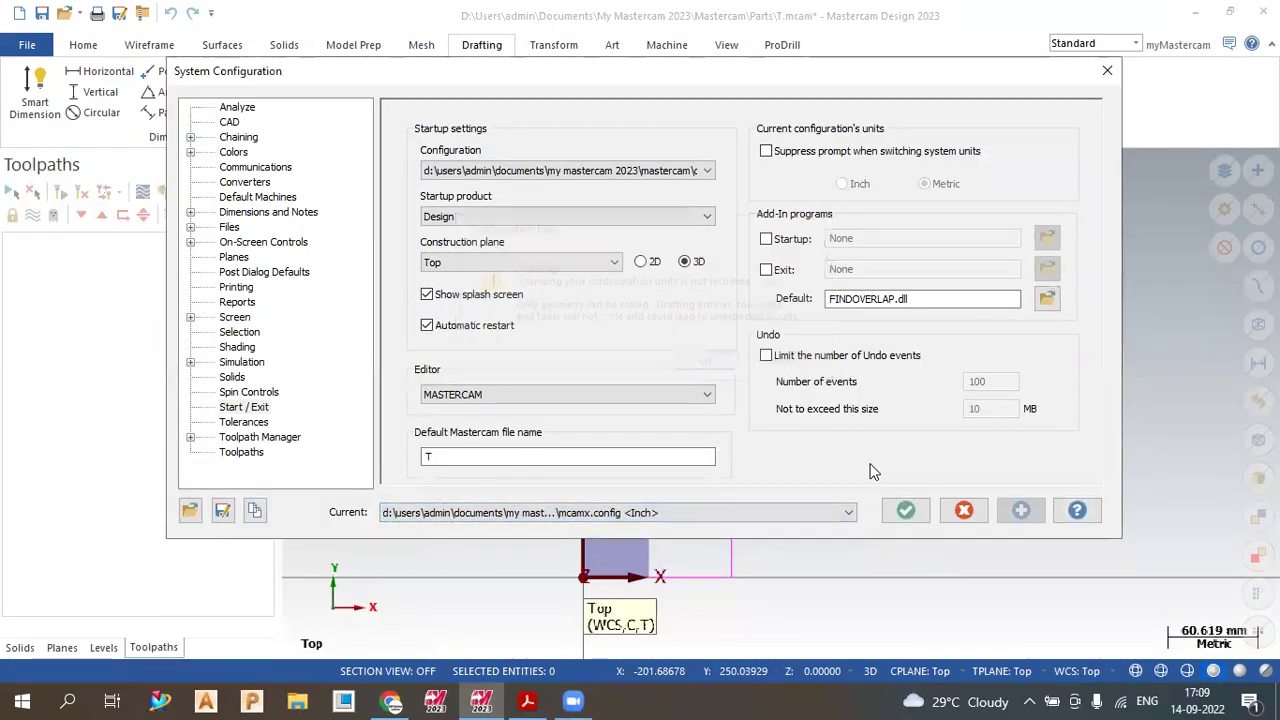
pyautogui.click(905, 511)
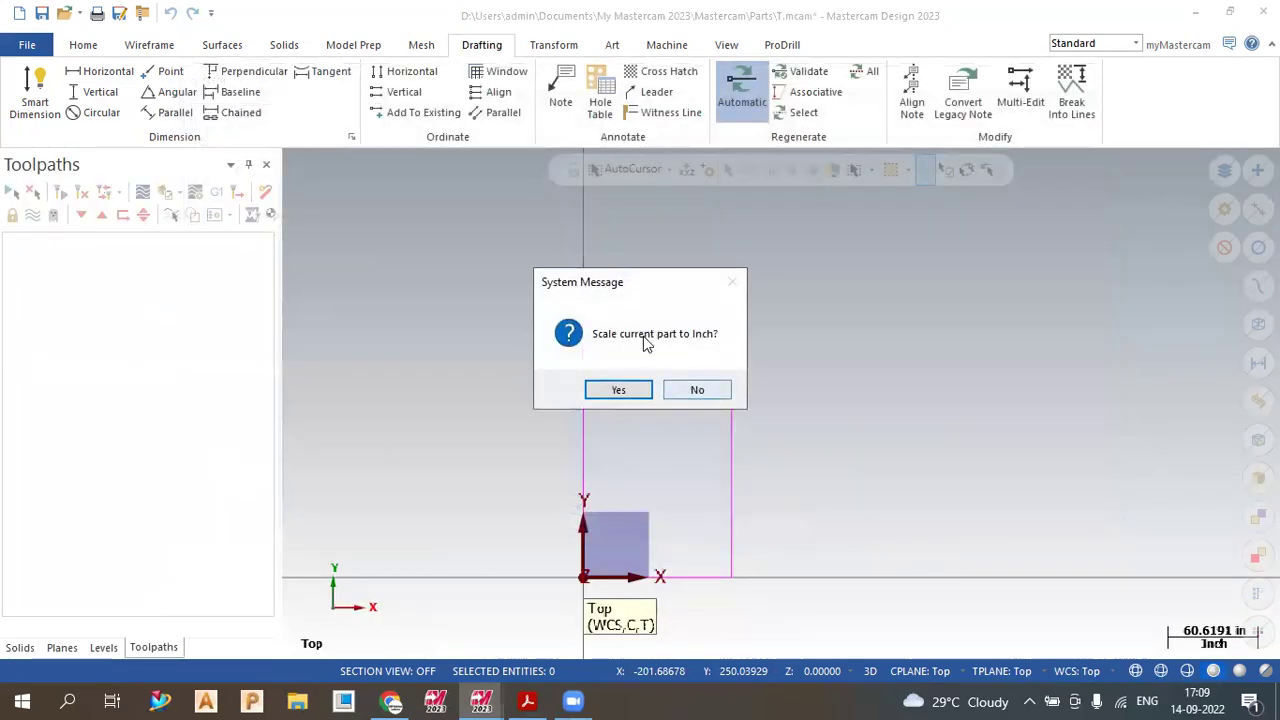
pyautogui.click(697, 389)
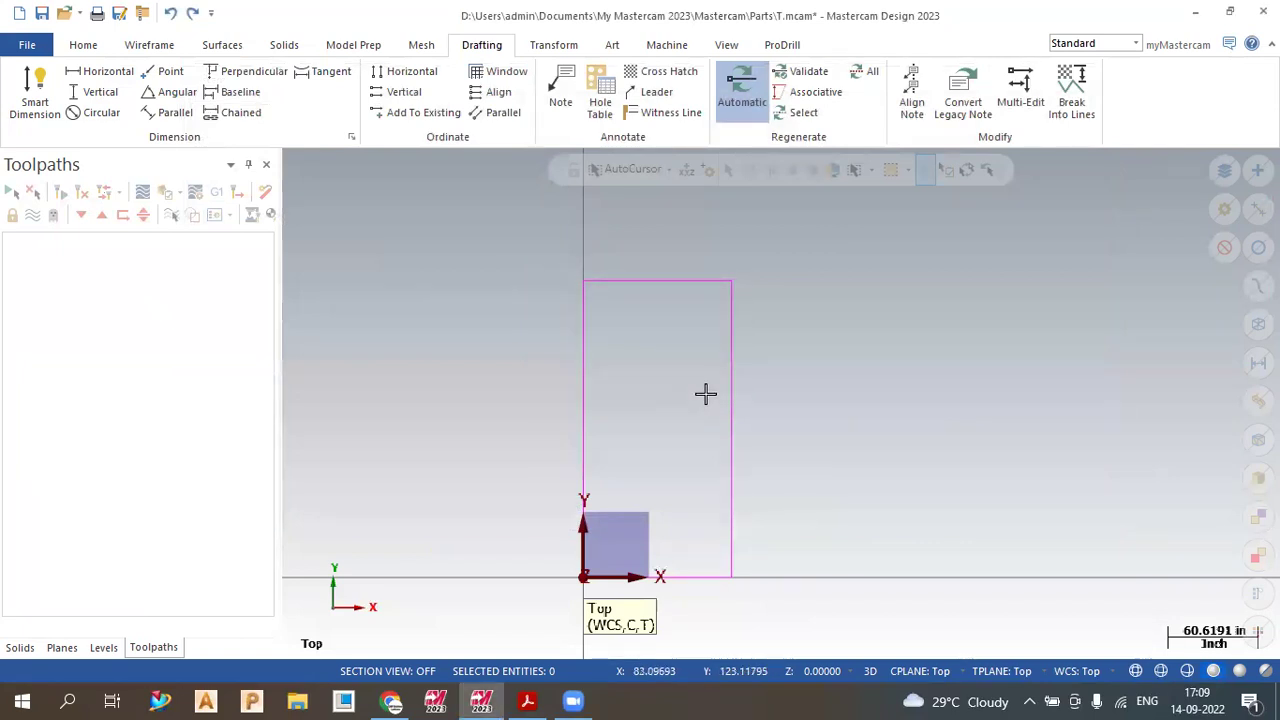
# - Dimension the unscaled rectangle's width horizontally above its top edge and inspect the dimension's value in inch units
pyautogui.click(98, 71)
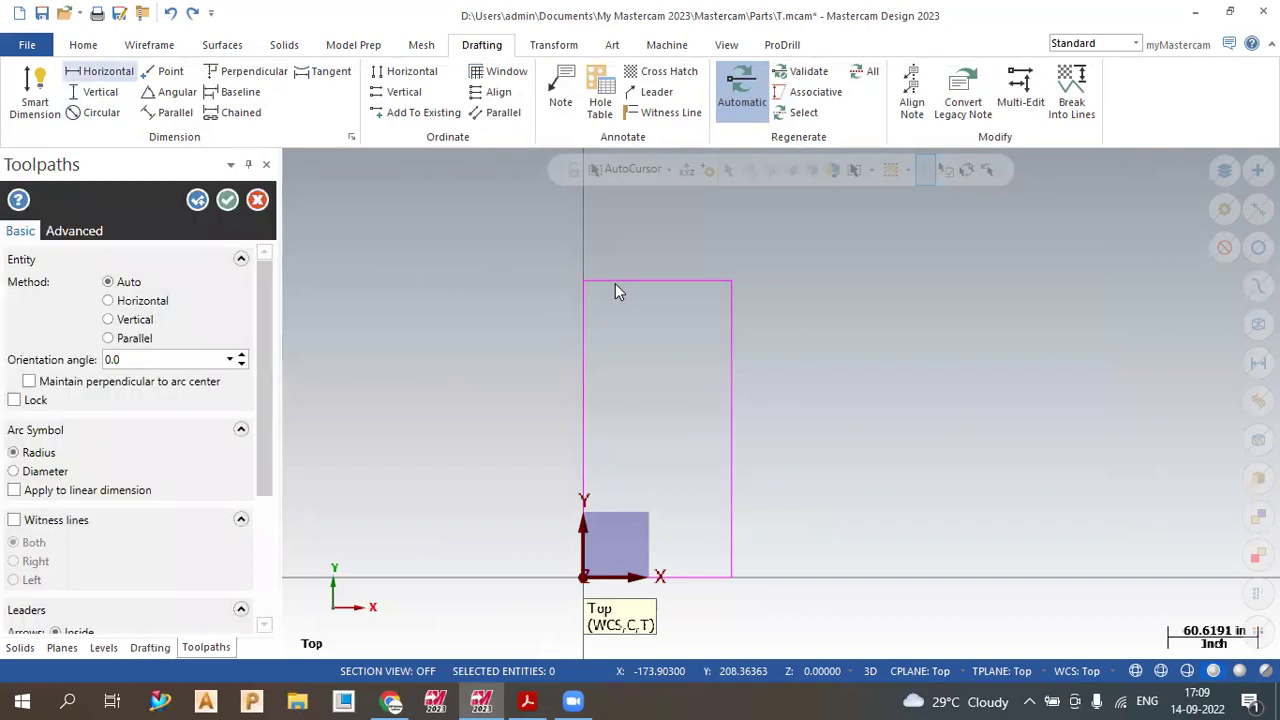
pyautogui.click(585, 281)
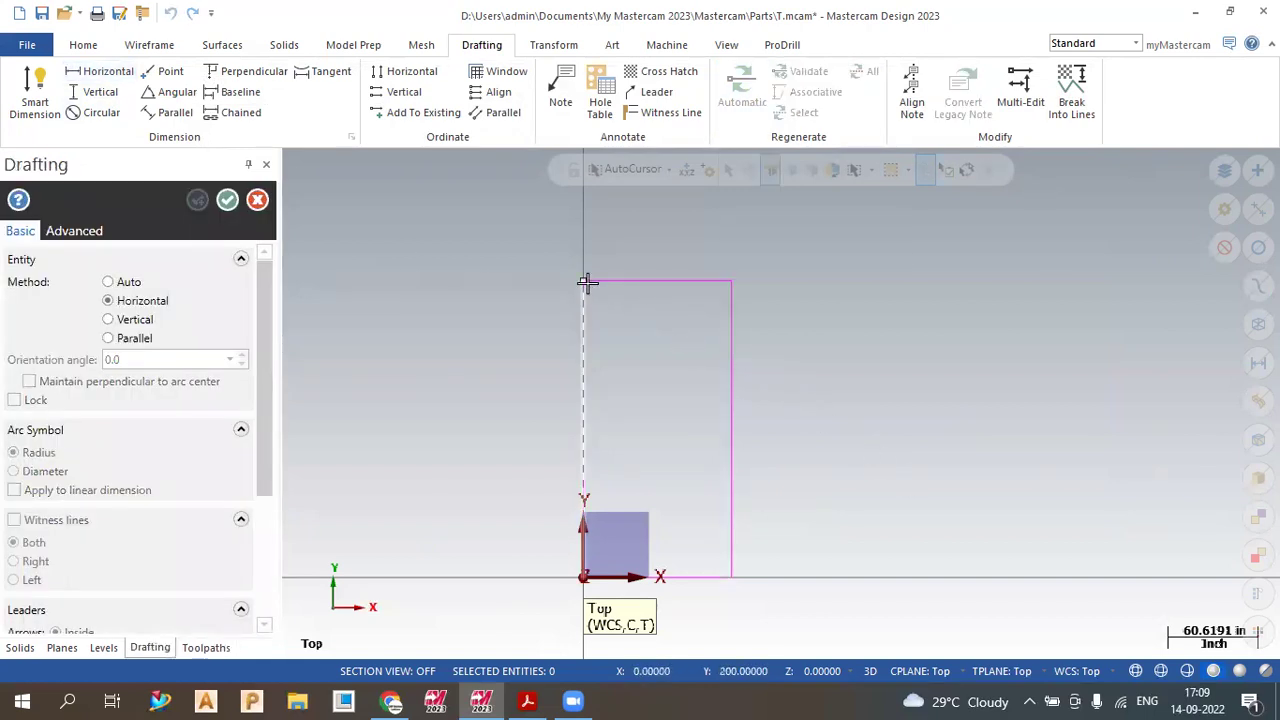
pyautogui.click(731, 281)
pyautogui.click(657, 240)
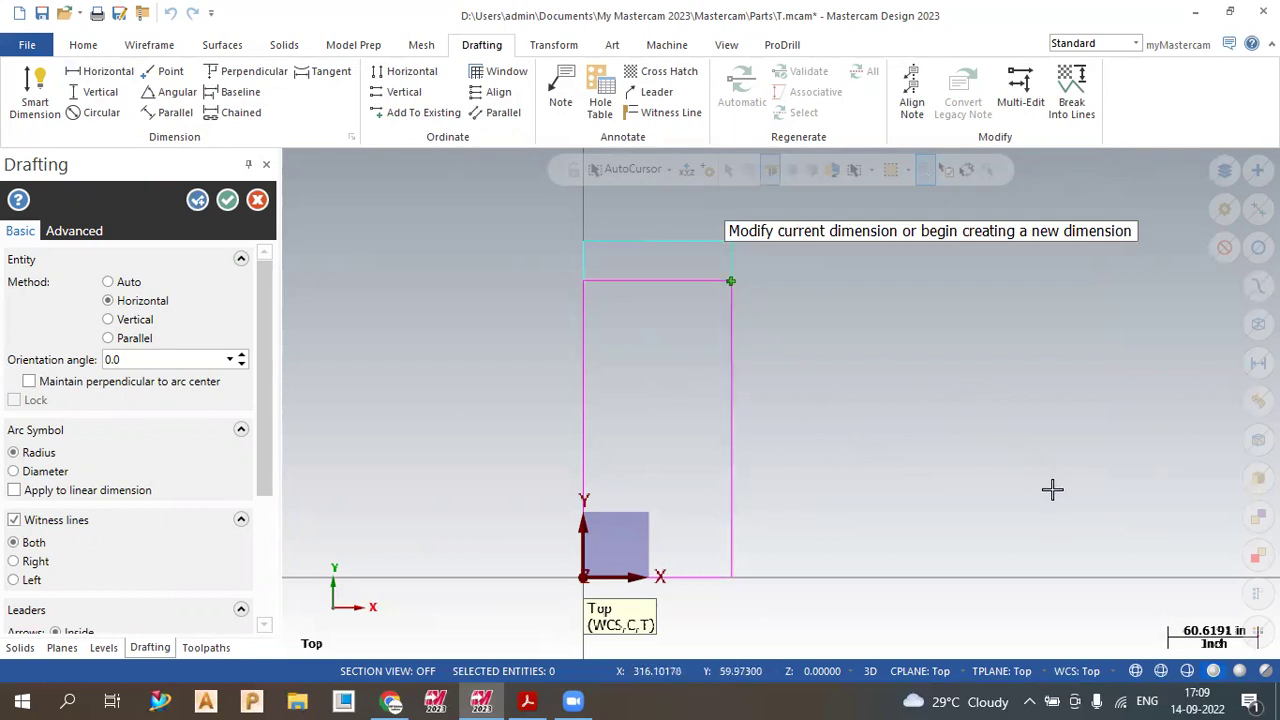
pyautogui.scroll(6, 630, 227)
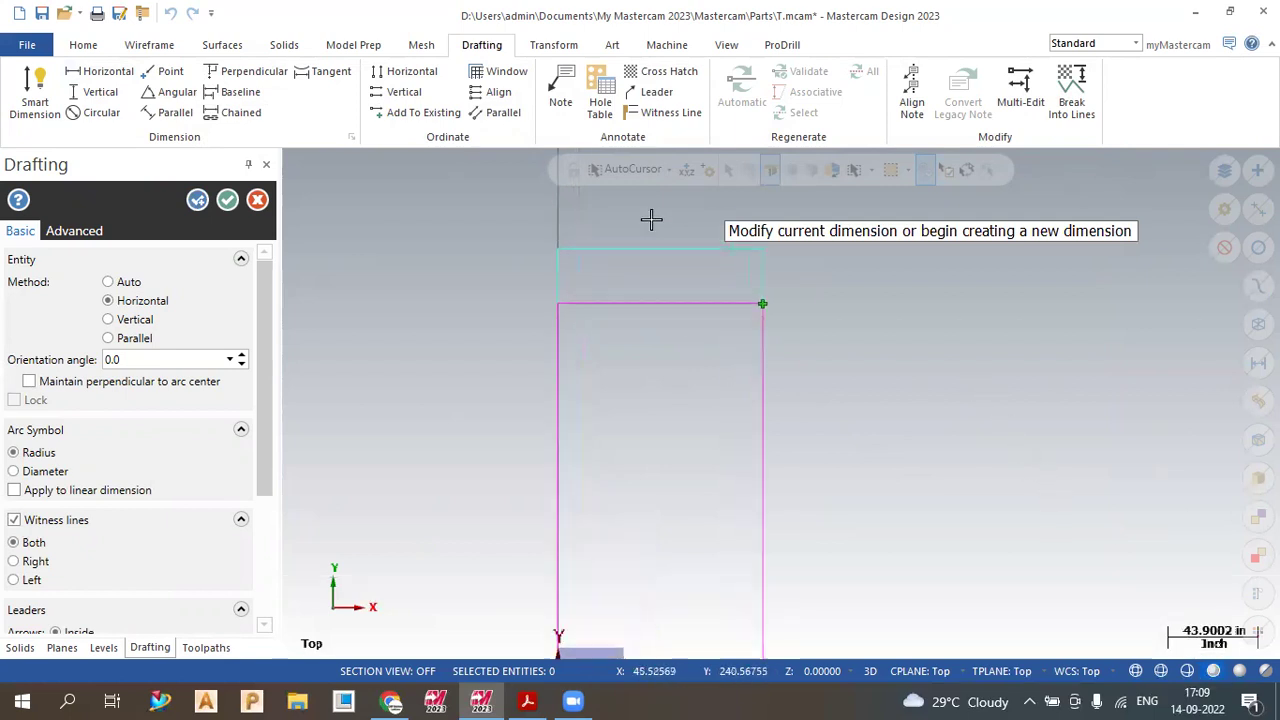
pyautogui.scroll(5, 668, 271)
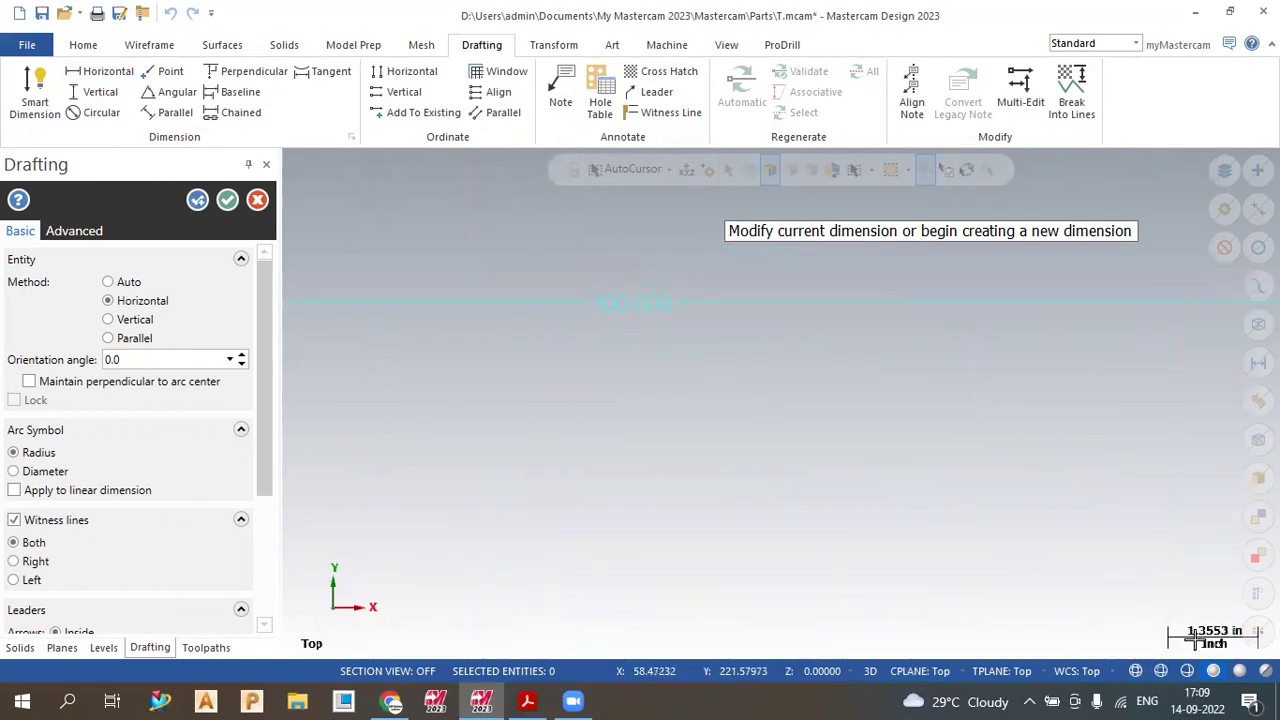
# - Finish the width dimension and add a vertical dimension of the rectangle's height just outside its left edge
pyautogui.click(226, 201)
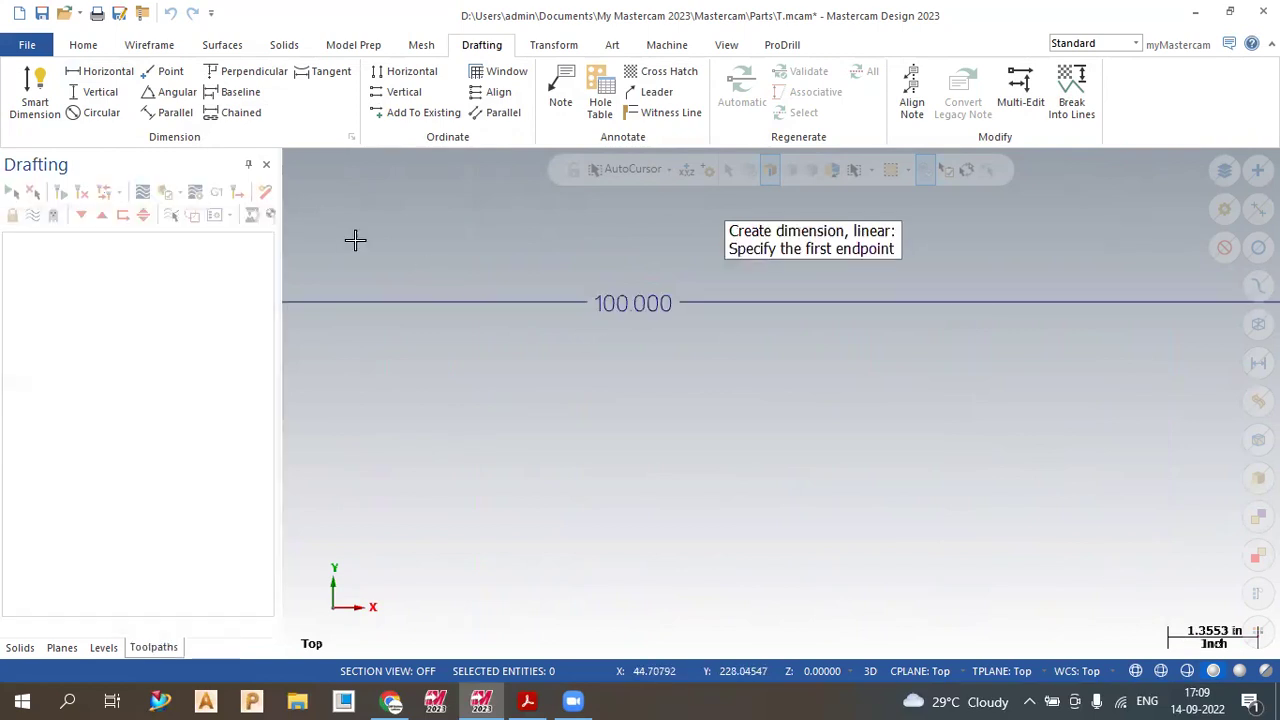
pyautogui.scroll(-4, 606, 277)
pyautogui.scroll(-7, 775, 278)
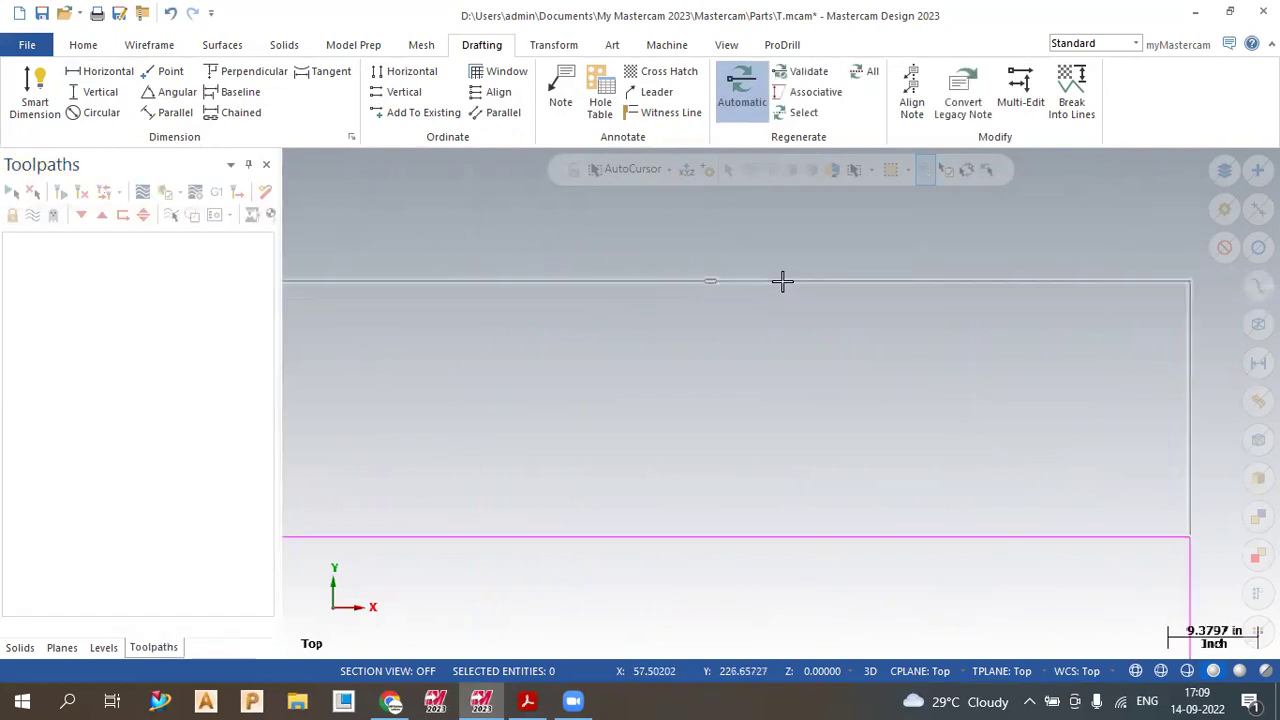
pyautogui.scroll(-2, 785, 281)
pyautogui.scroll(1, 823, 297)
pyautogui.scroll(-3, 820, 300)
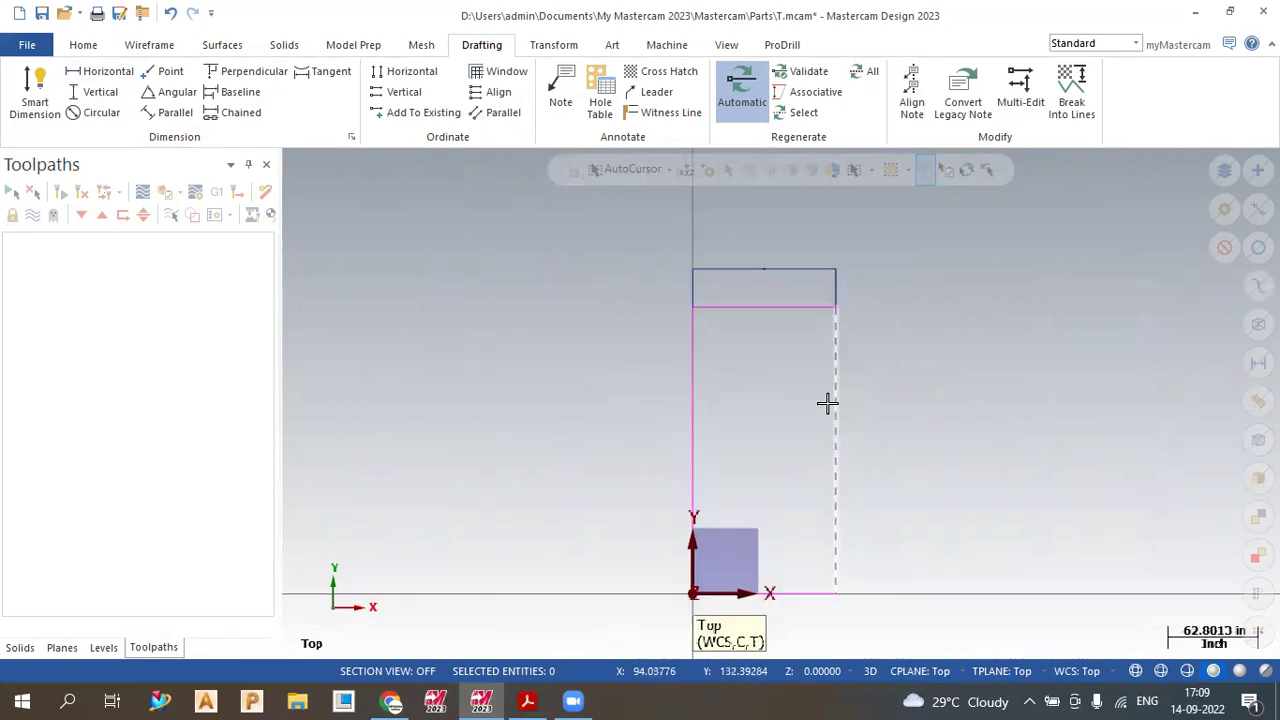
pyautogui.click(100, 71)
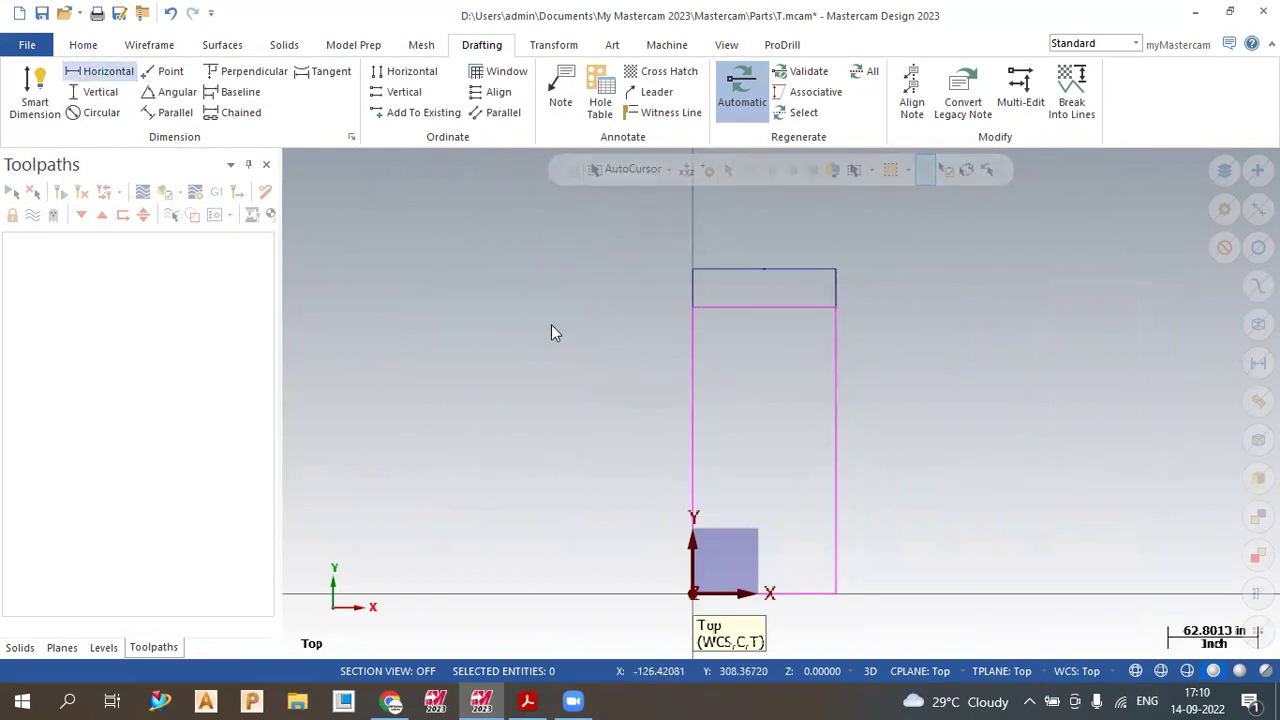
pyautogui.click(695, 309)
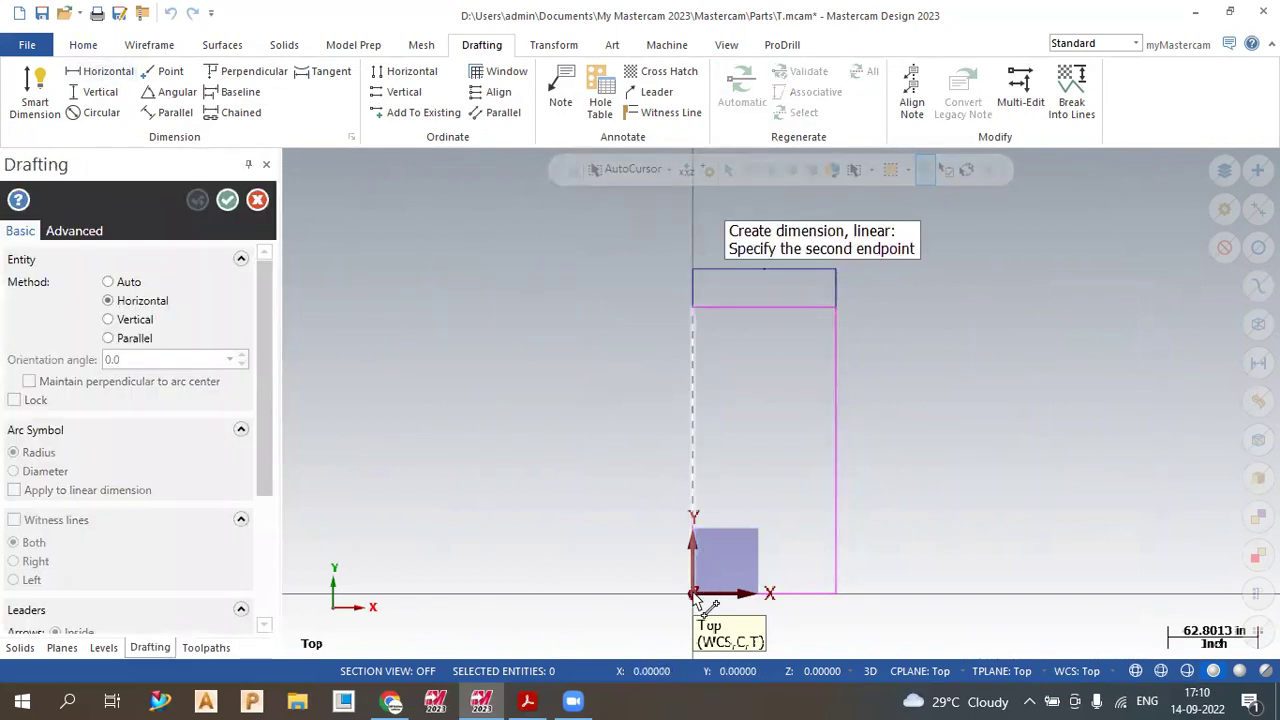
pyautogui.click(694, 594)
pyautogui.click(641, 462)
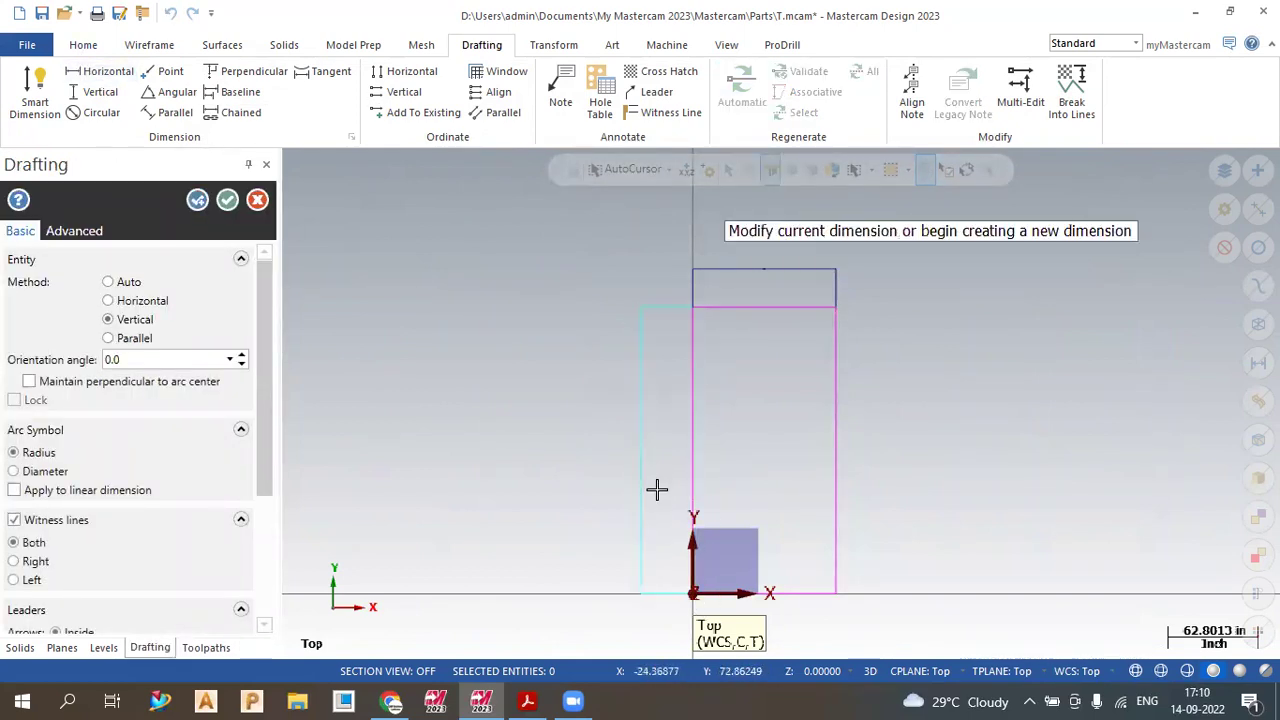
pyautogui.click(225, 202)
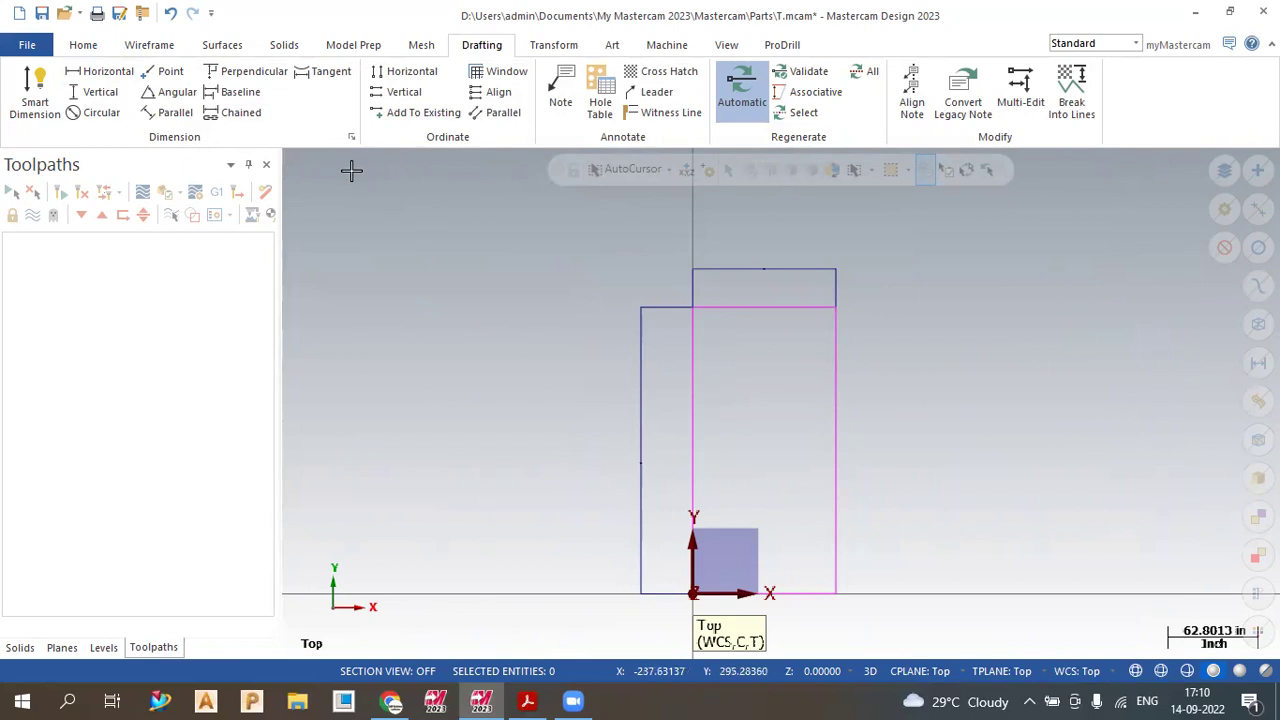
# - Start a new part without saving the changes to T.mcam, and check the plate drawing in 2d.pdf
pyautogui.click(19, 13)
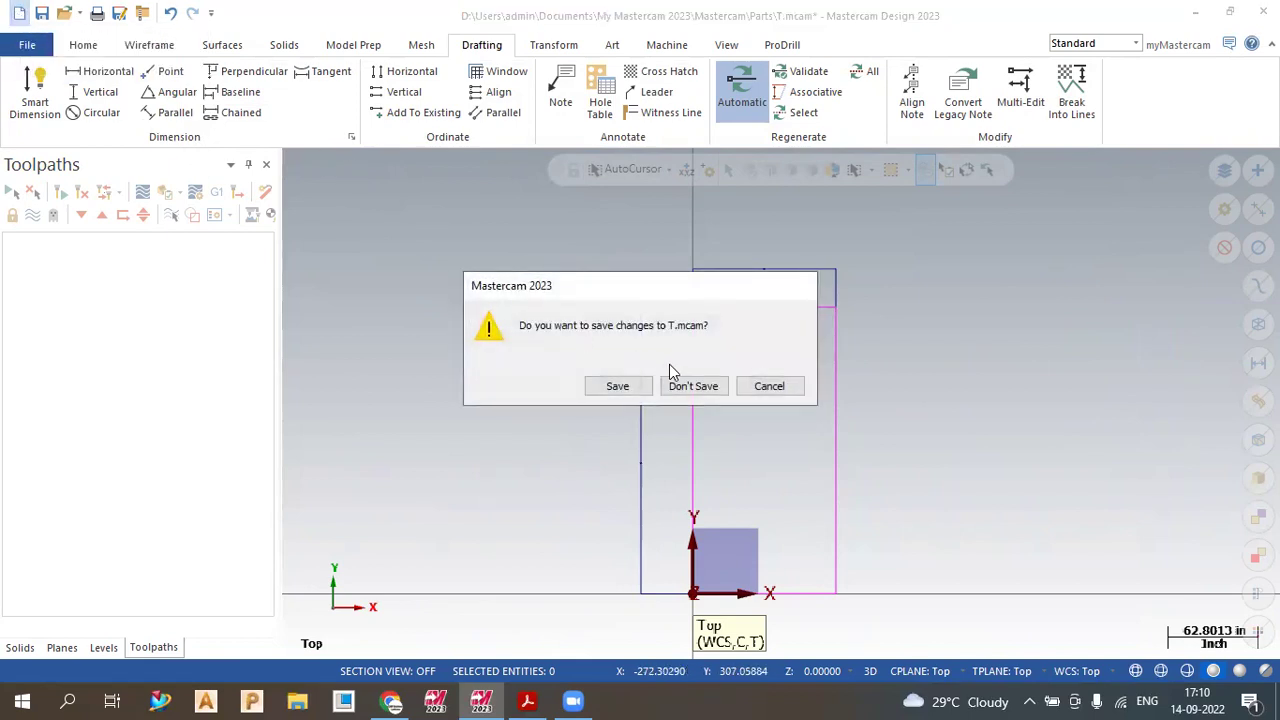
pyautogui.click(701, 386)
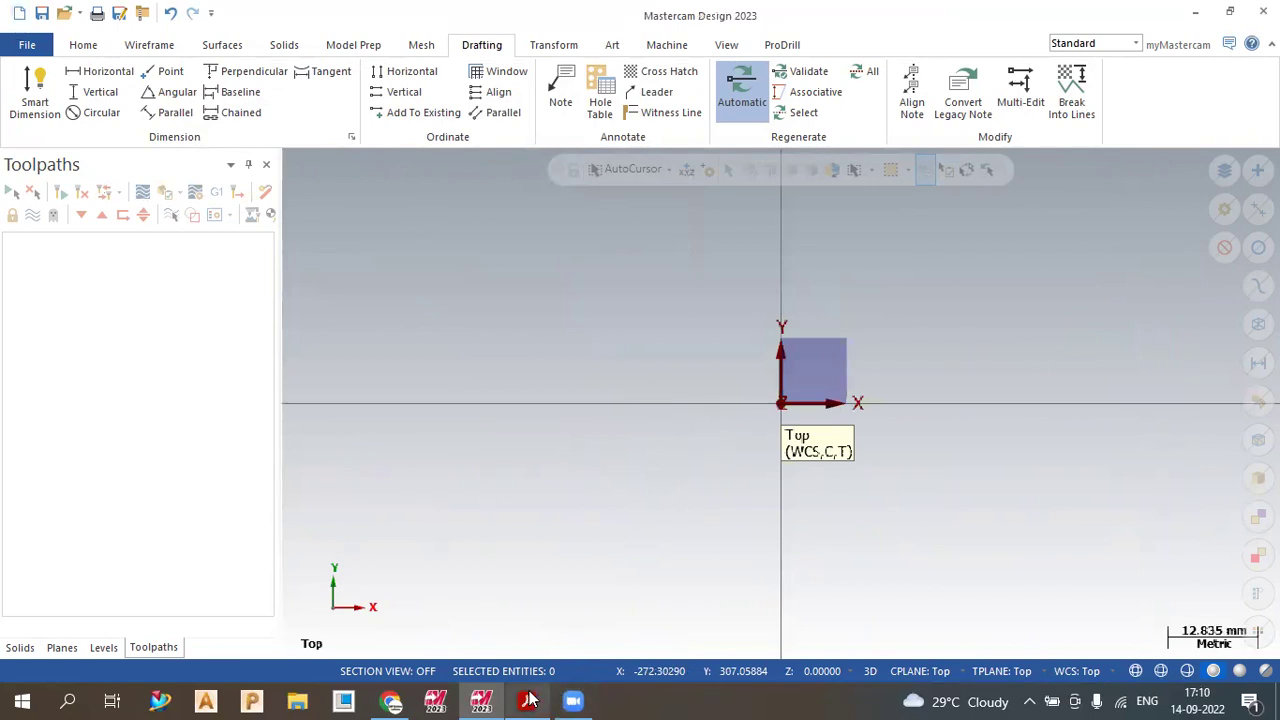
pyautogui.click(528, 700)
pyautogui.click(528, 700)
pyautogui.click(528, 700)
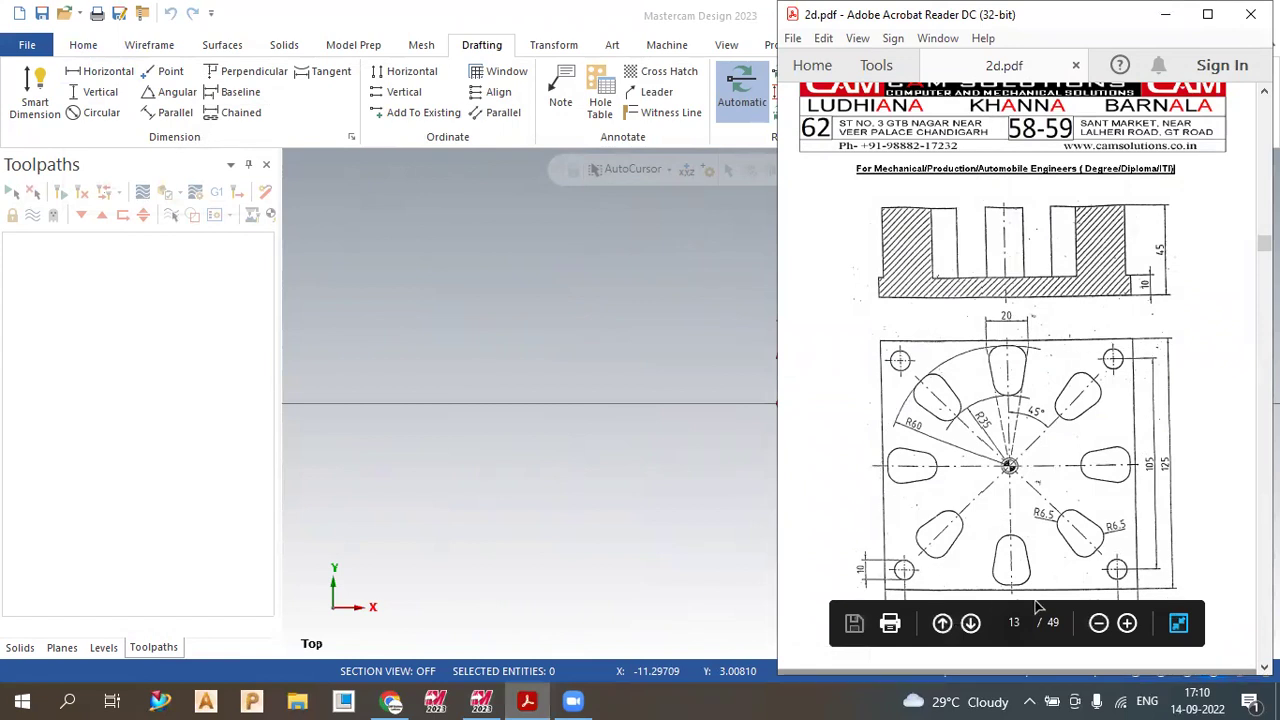
pyautogui.click(706, 410)
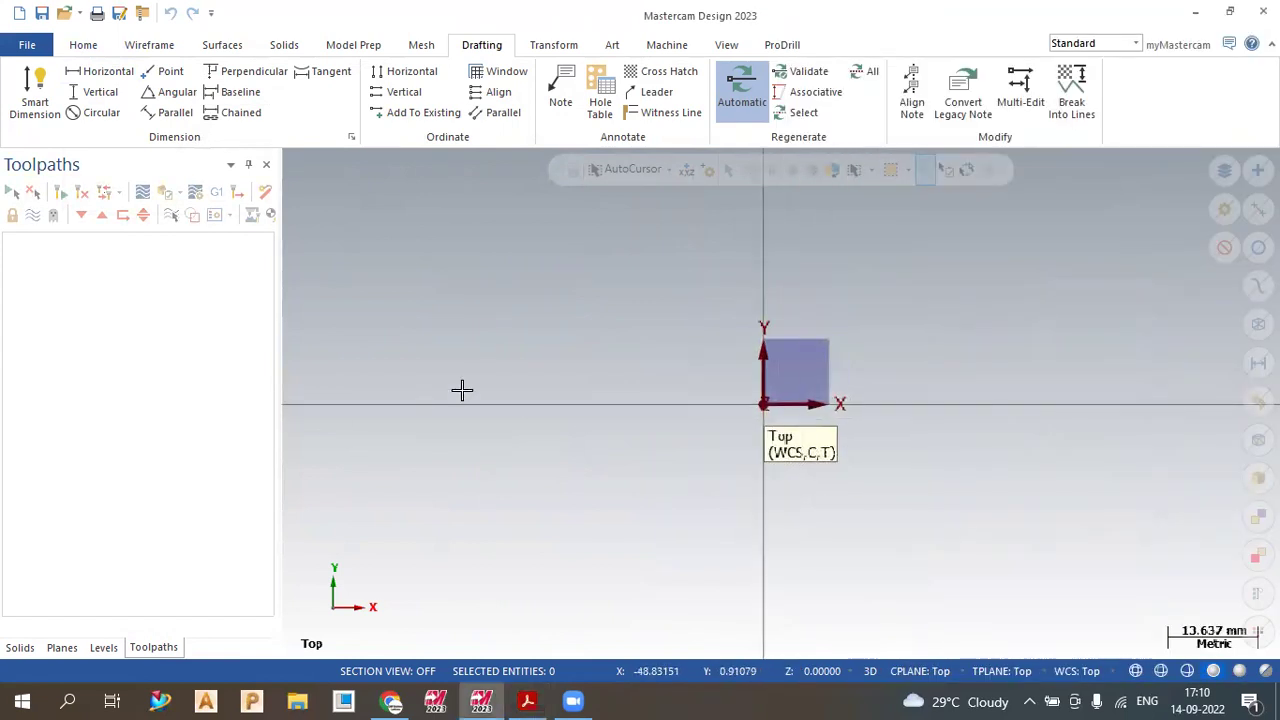
pyautogui.scroll(-1, 454, 416)
pyautogui.scroll(2, 777, 343)
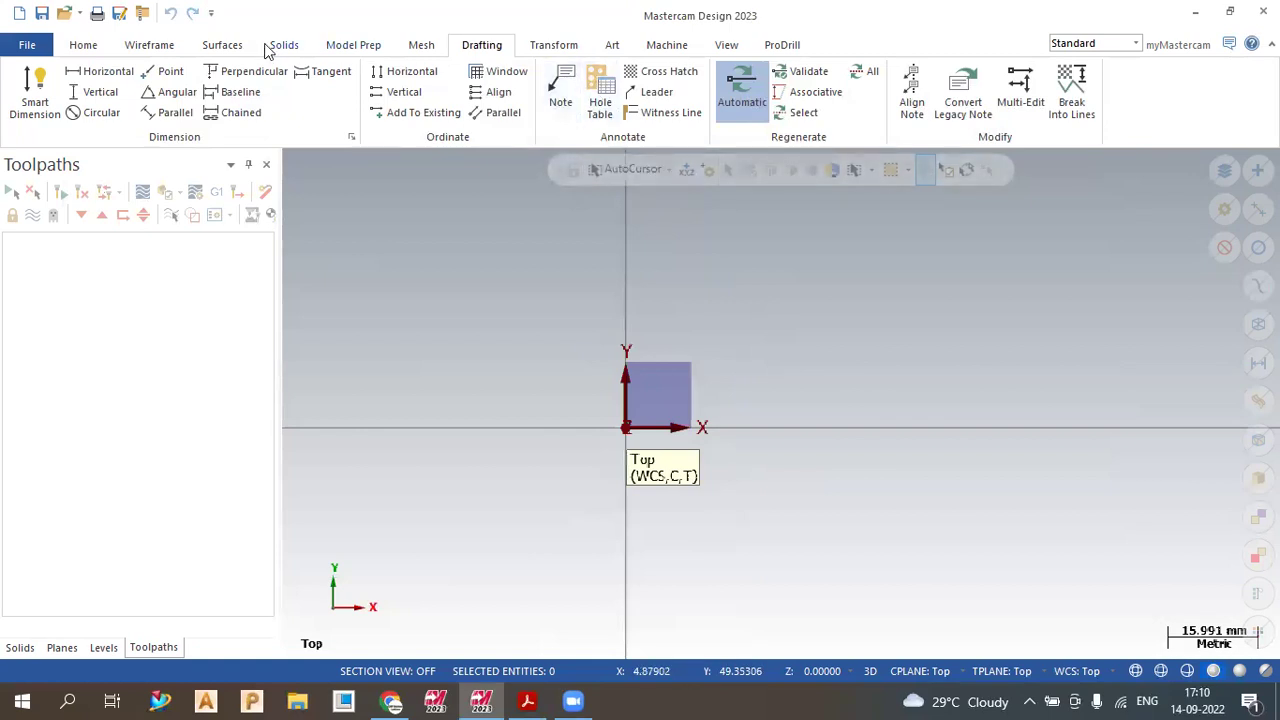
# - Create a 125 × 125 mm rectangle anchored to center on the origin with its width and height locked, and undo it
pyautogui.click(160, 47)
pyautogui.click(572, 72)
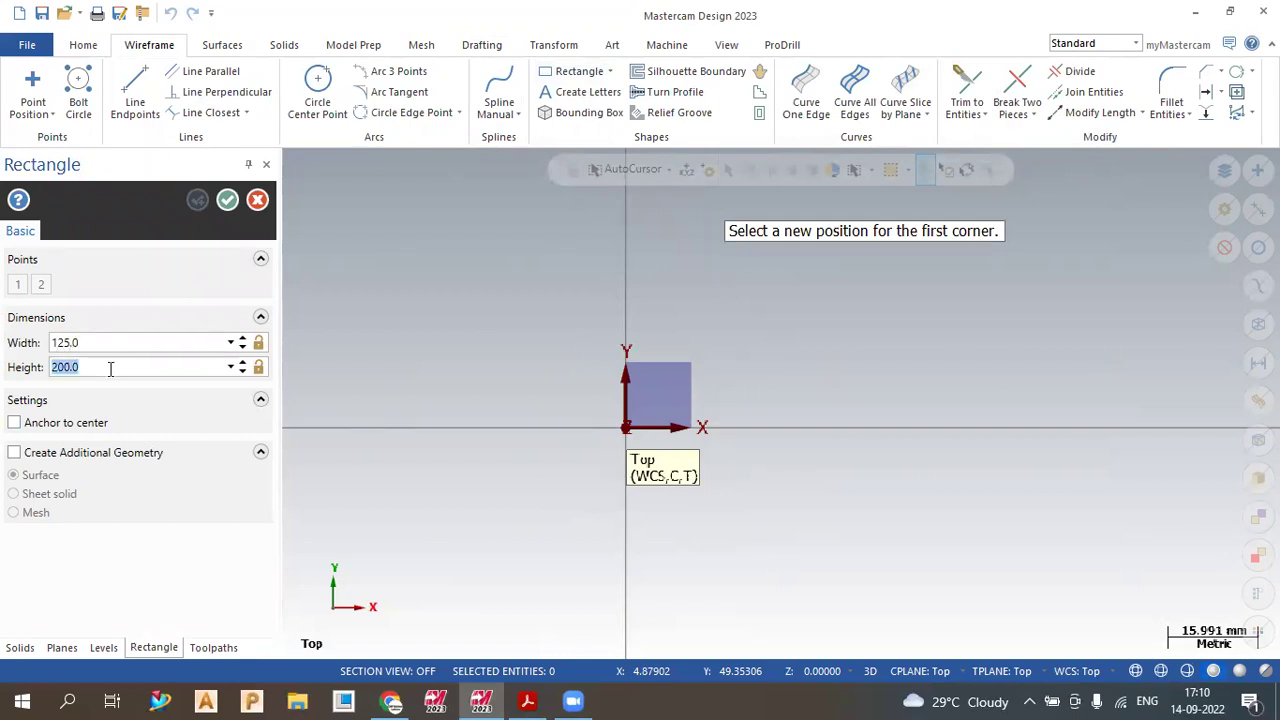
pyautogui.press('Return')
pyautogui.scroll(-3, 623, 517)
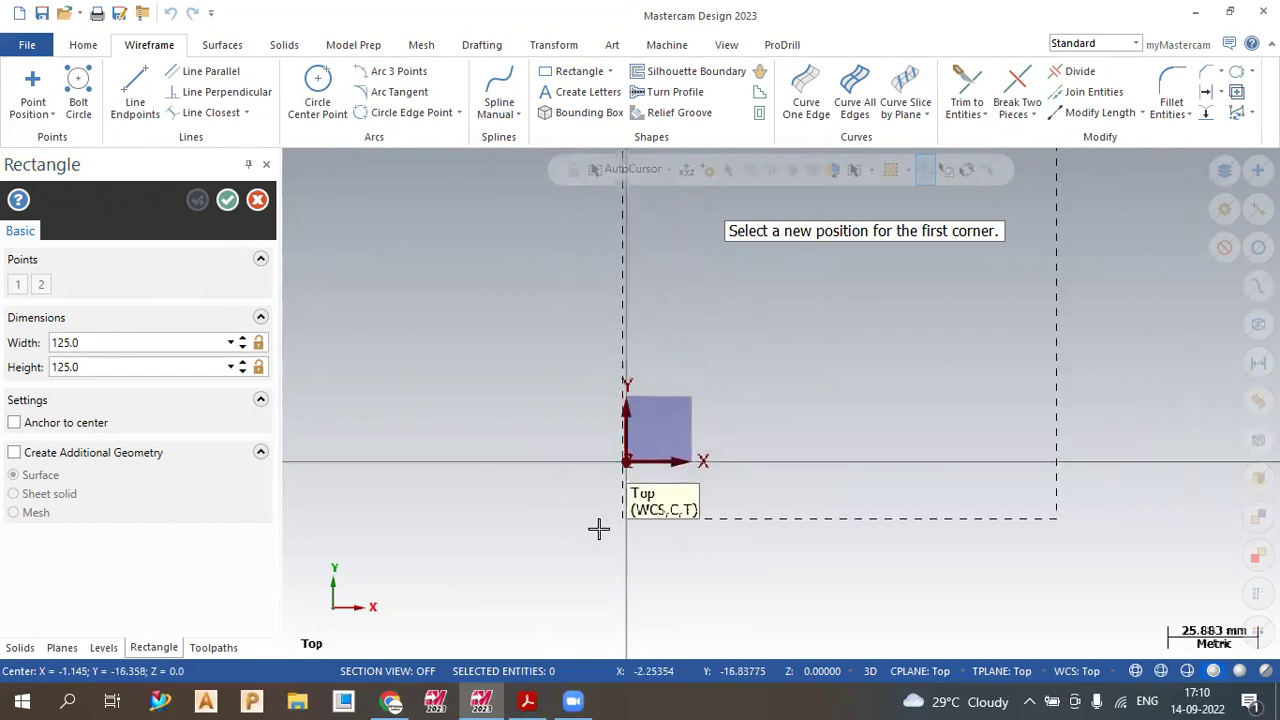
pyautogui.scroll(-3, 650, 527)
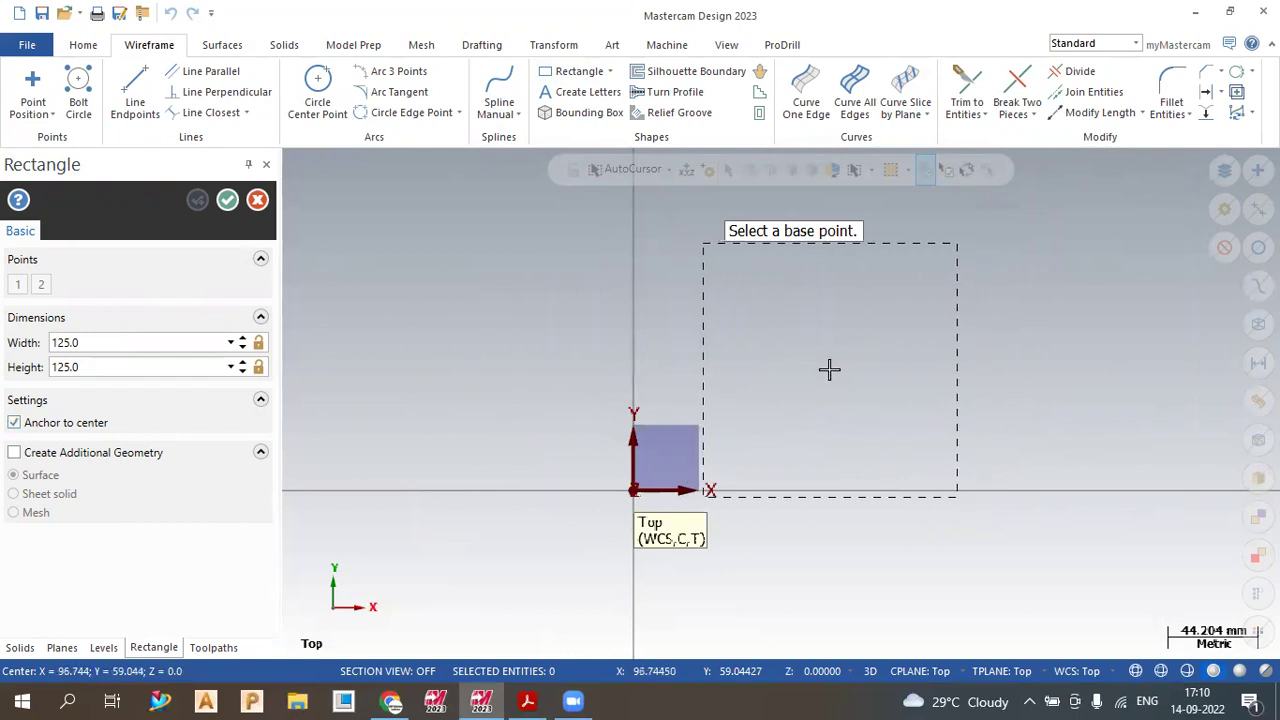
pyautogui.click(258, 342)
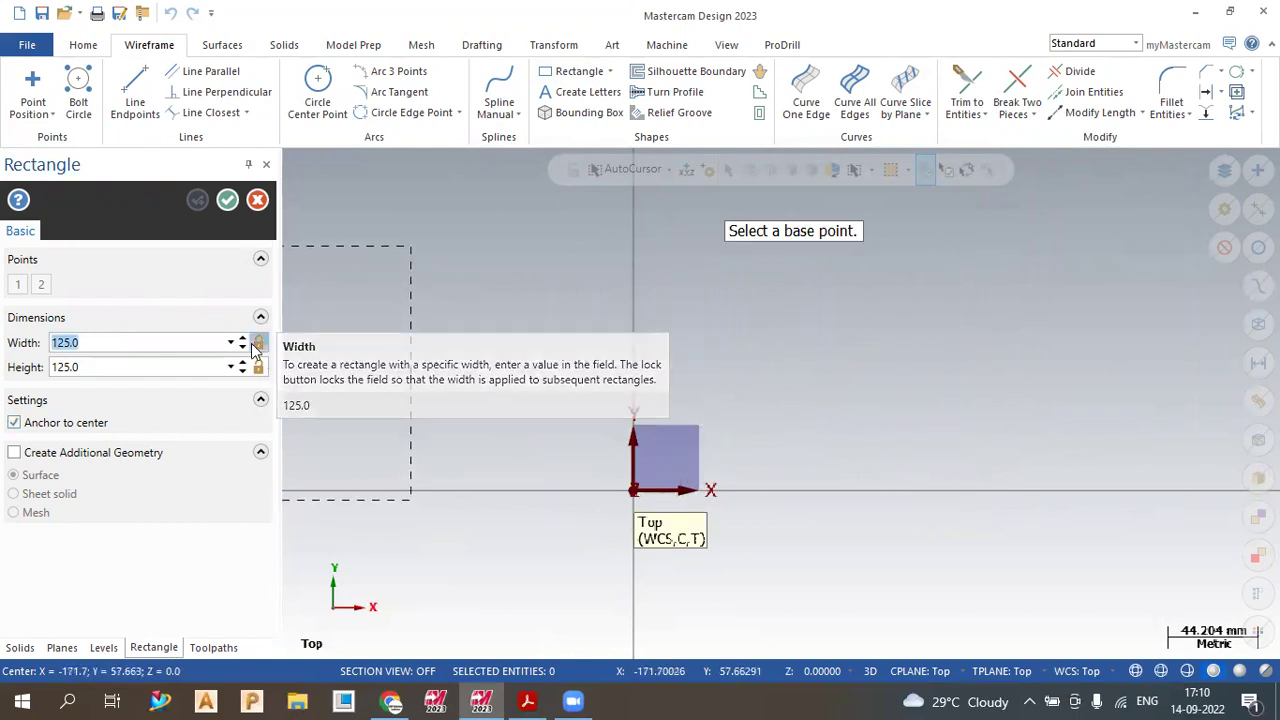
pyautogui.click(258, 367)
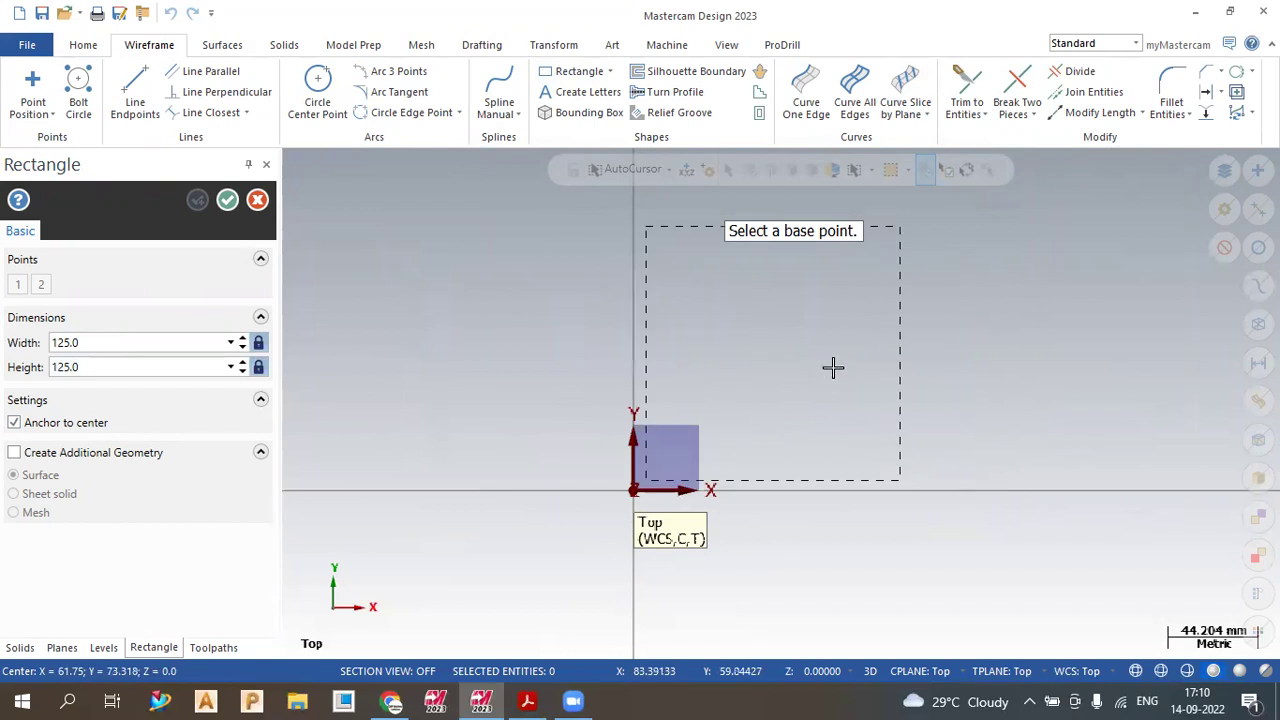
pyautogui.click(640, 493)
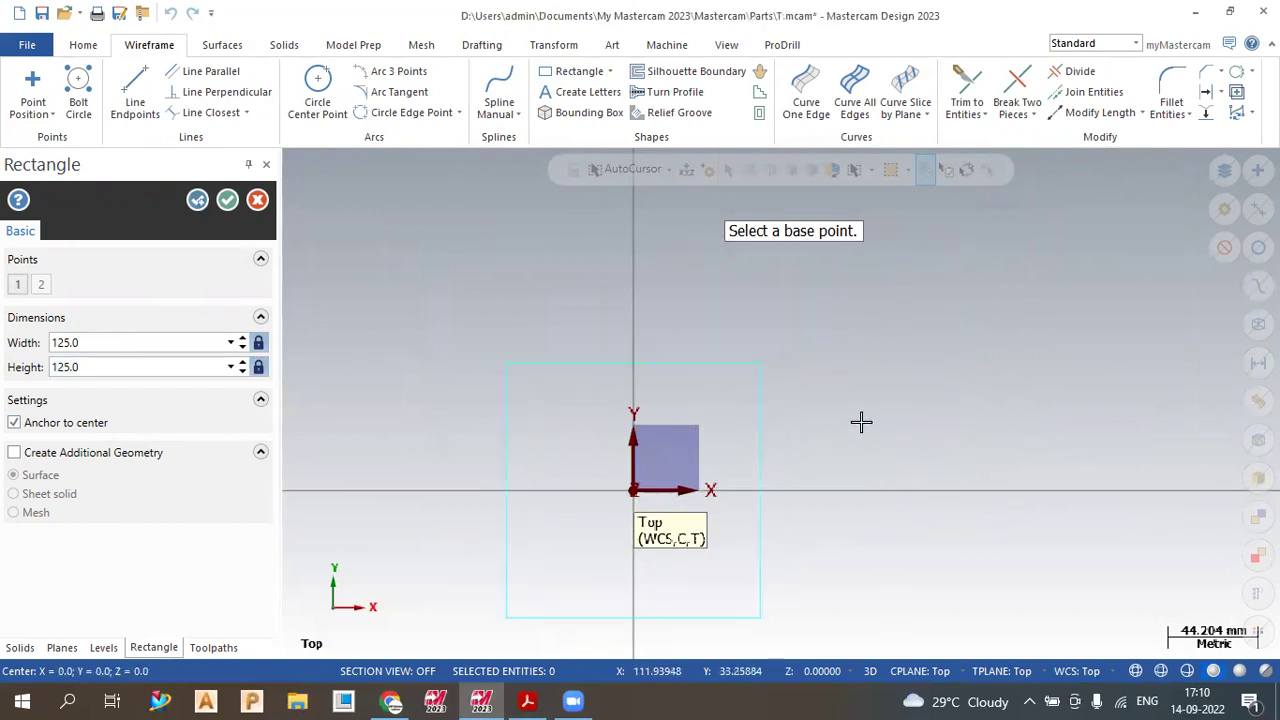
pyautogui.click(228, 200)
pyautogui.scroll(-3, 654, 509)
pyautogui.scroll(4, 597, 229)
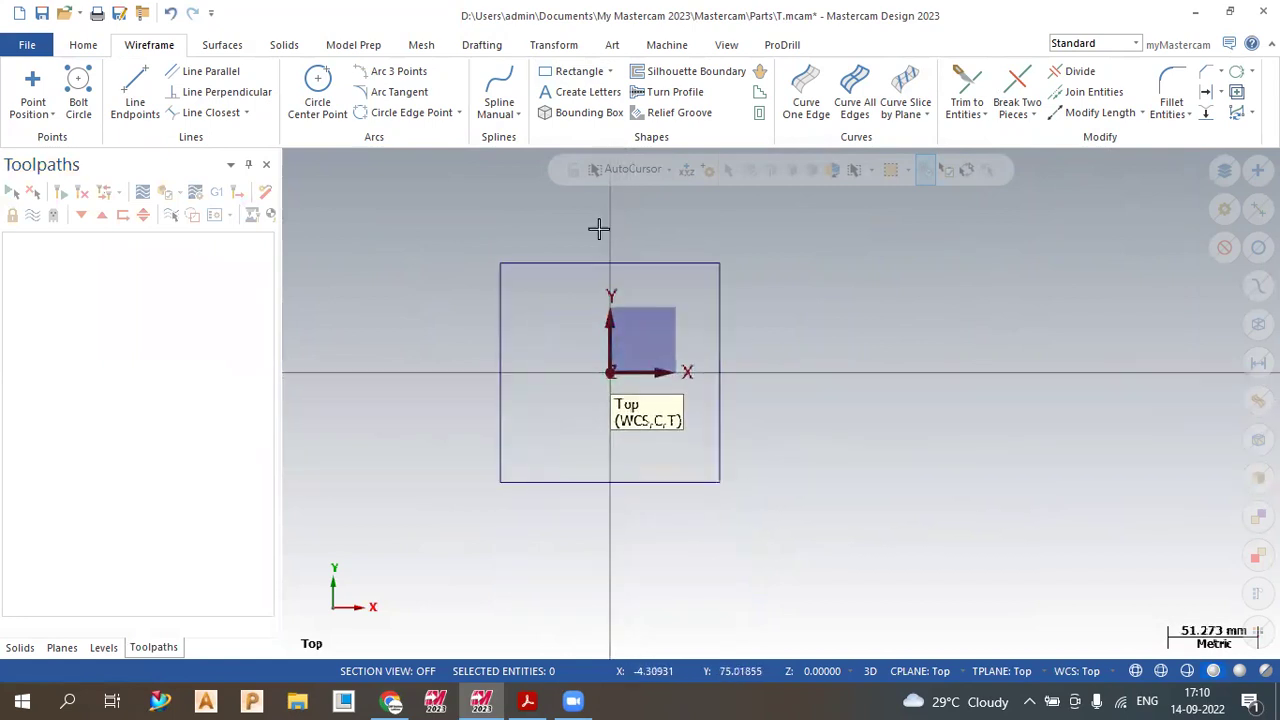
pyautogui.hotkey('ctrl', 'z')
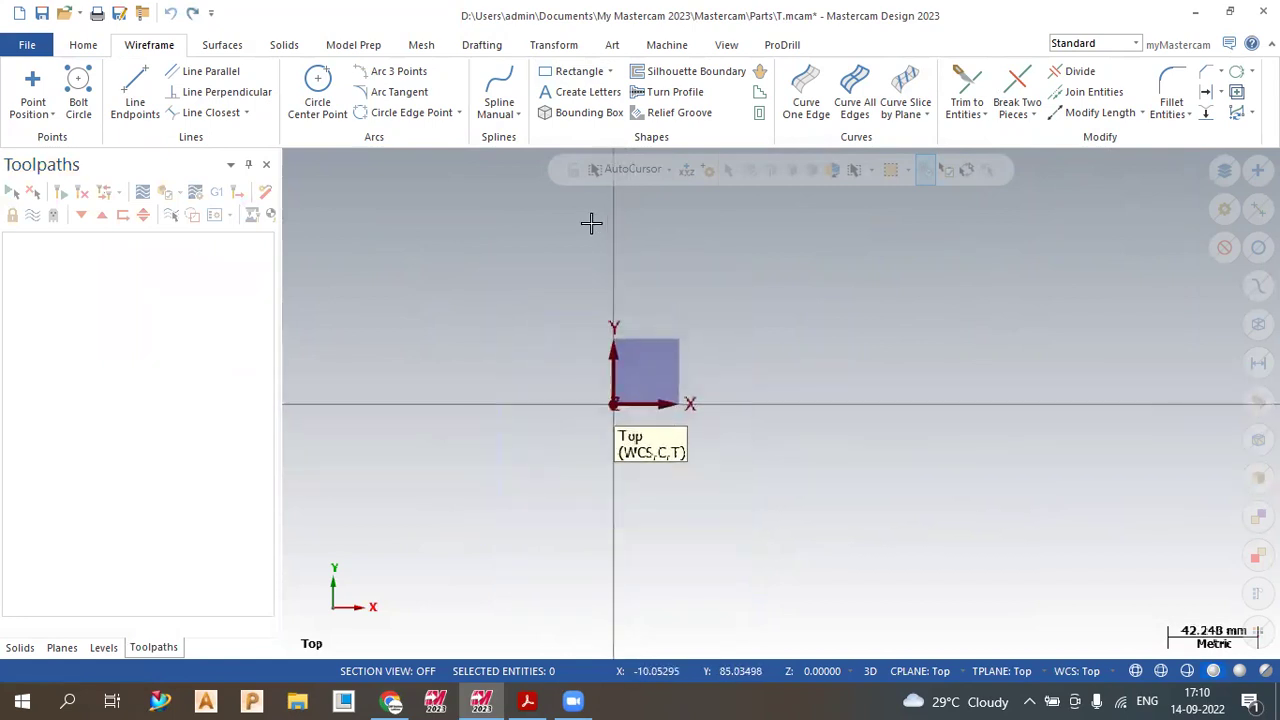
# - Draw a rectangle anchored to center on the origin, and set its width and height to 125 mm
pyautogui.click(578, 72)
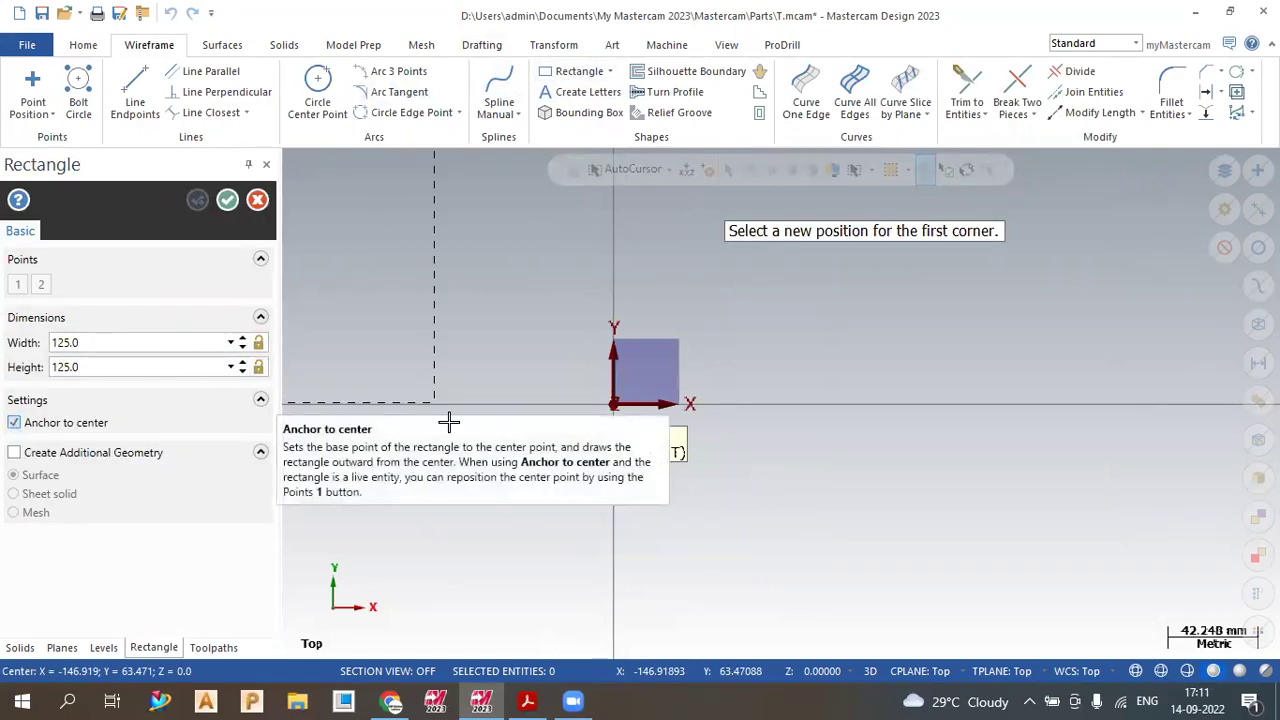
pyautogui.click(616, 406)
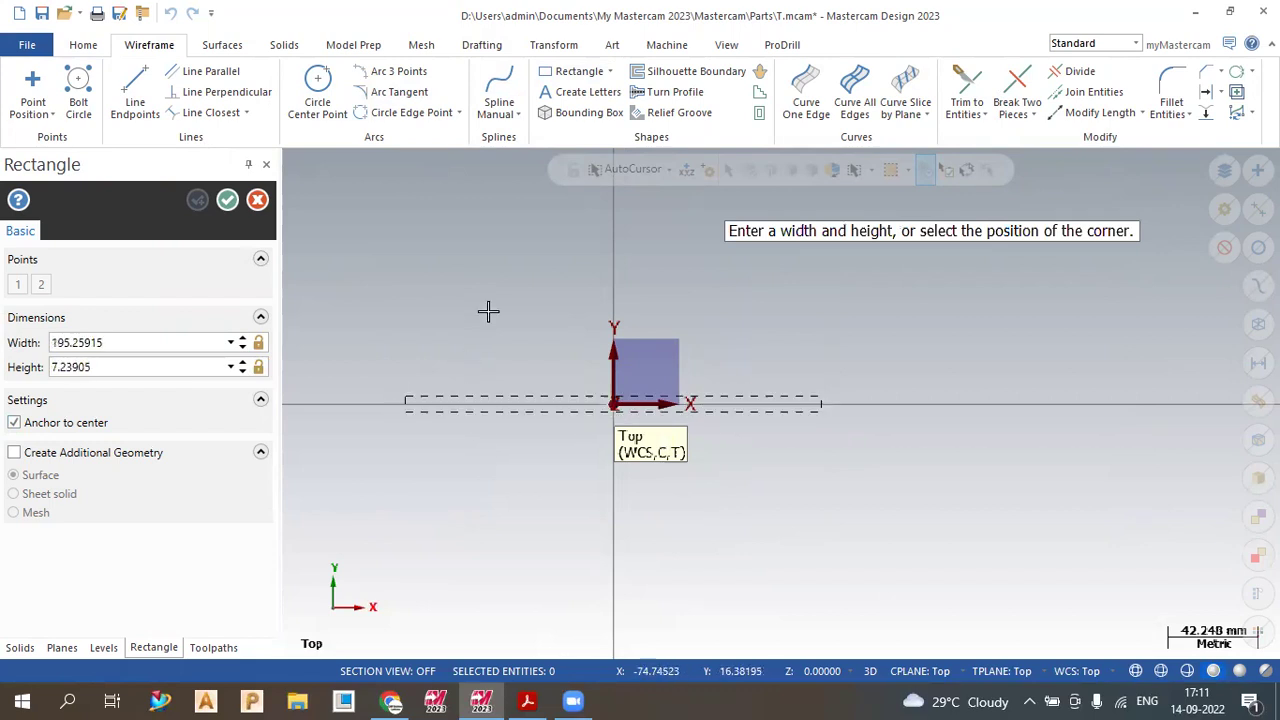
pyautogui.click(731, 283)
pyautogui.click(124, 345)
pyautogui.write('1')
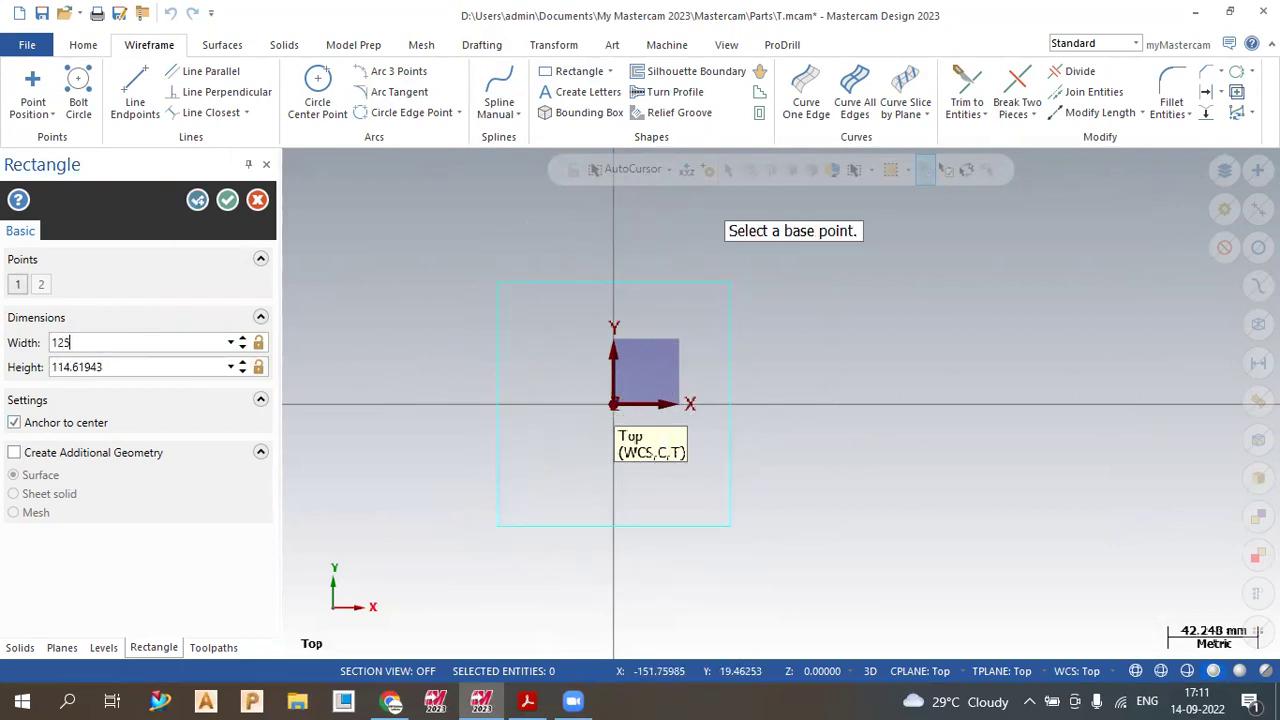
pyautogui.write('25')
pyautogui.click(97, 369)
pyautogui.write('12')
pyautogui.click(204, 210)
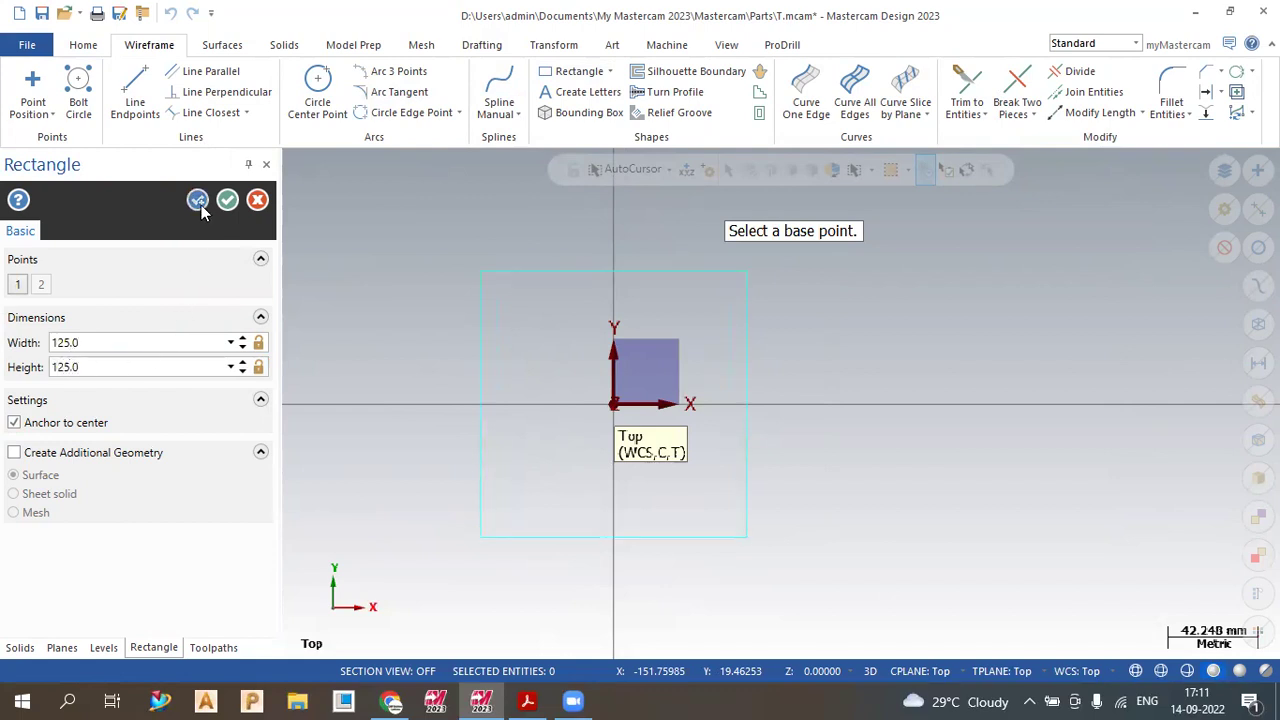
# - Lock the width and height at 125 mm, place two more squares centred on successive upper-right corners, and undo both
pyautogui.click(258, 342)
pyautogui.click(258, 367)
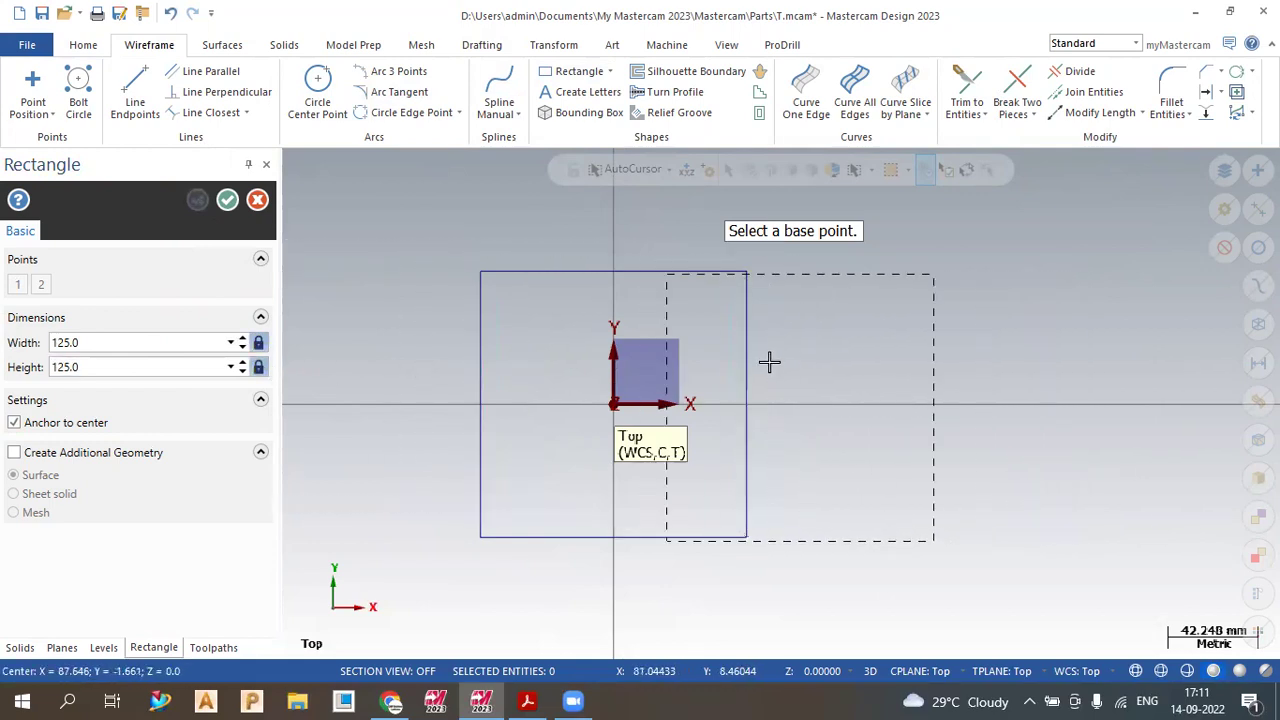
pyautogui.click(748, 280)
pyautogui.scroll(-3, 829, 451)
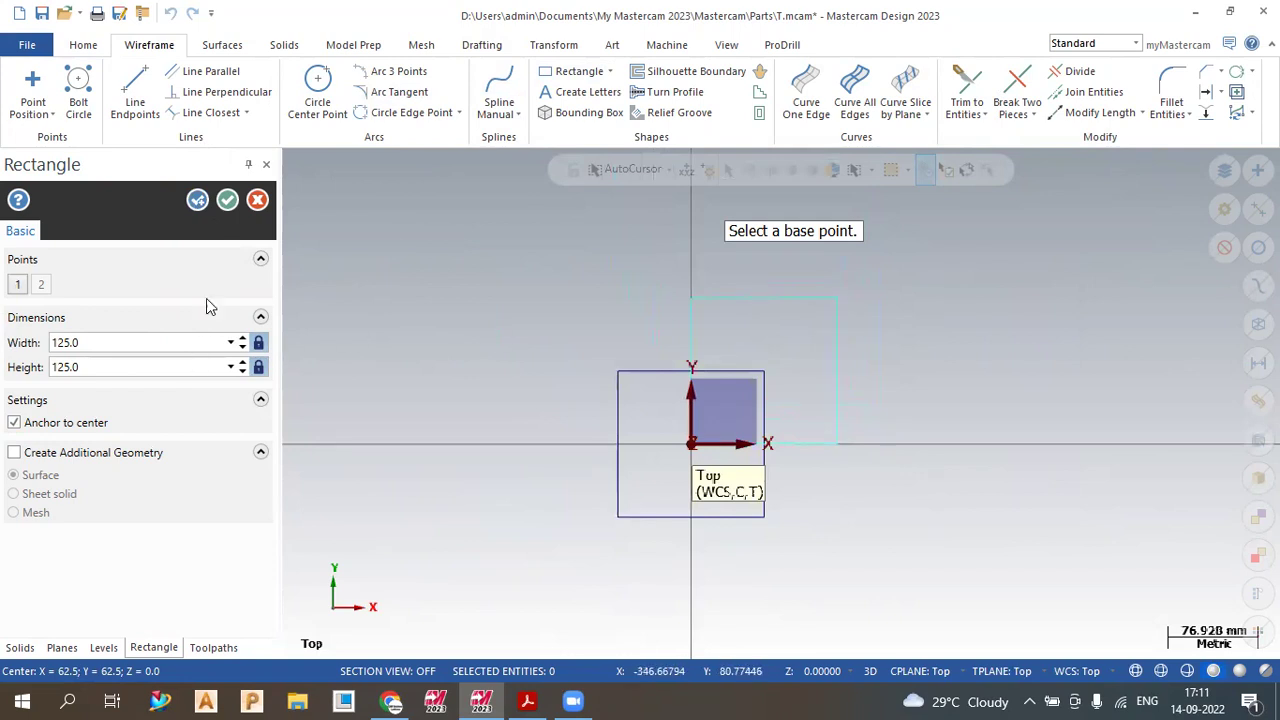
pyautogui.click(197, 203)
pyautogui.click(837, 297)
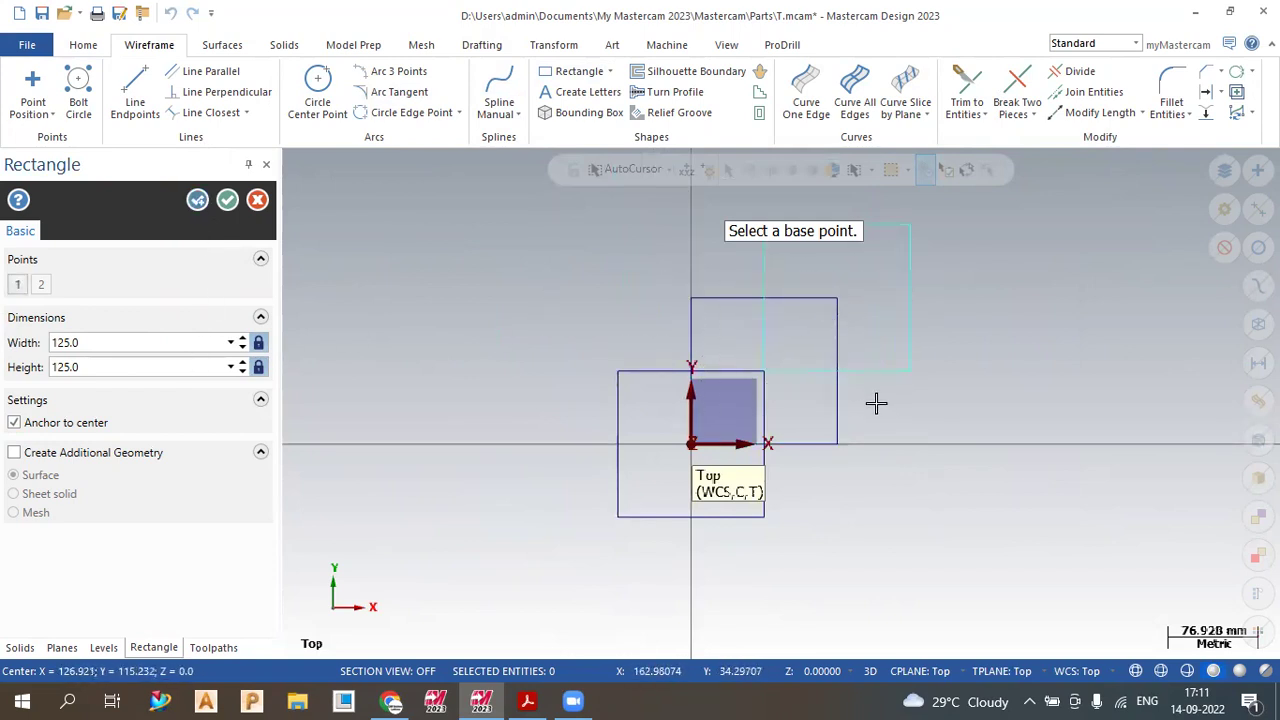
pyautogui.click(197, 201)
pyautogui.scroll(-2, 434, 555)
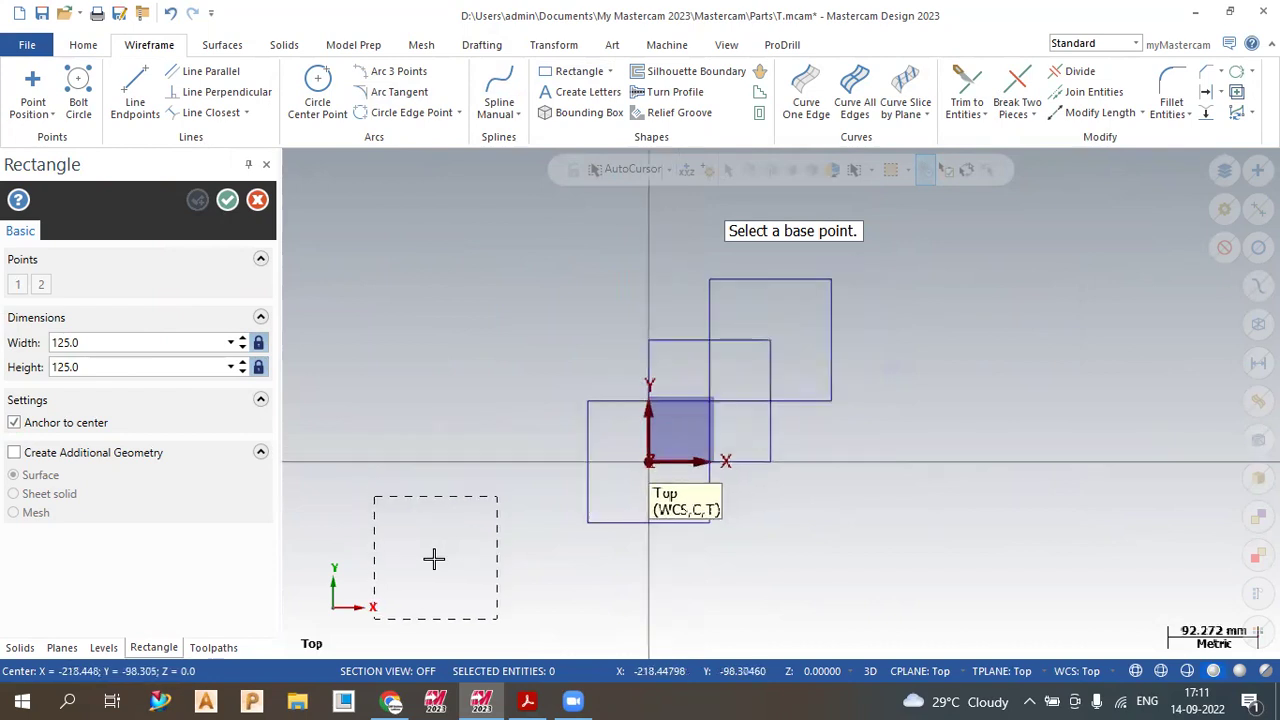
pyautogui.press('Escape')
pyautogui.scroll(2, 779, 444)
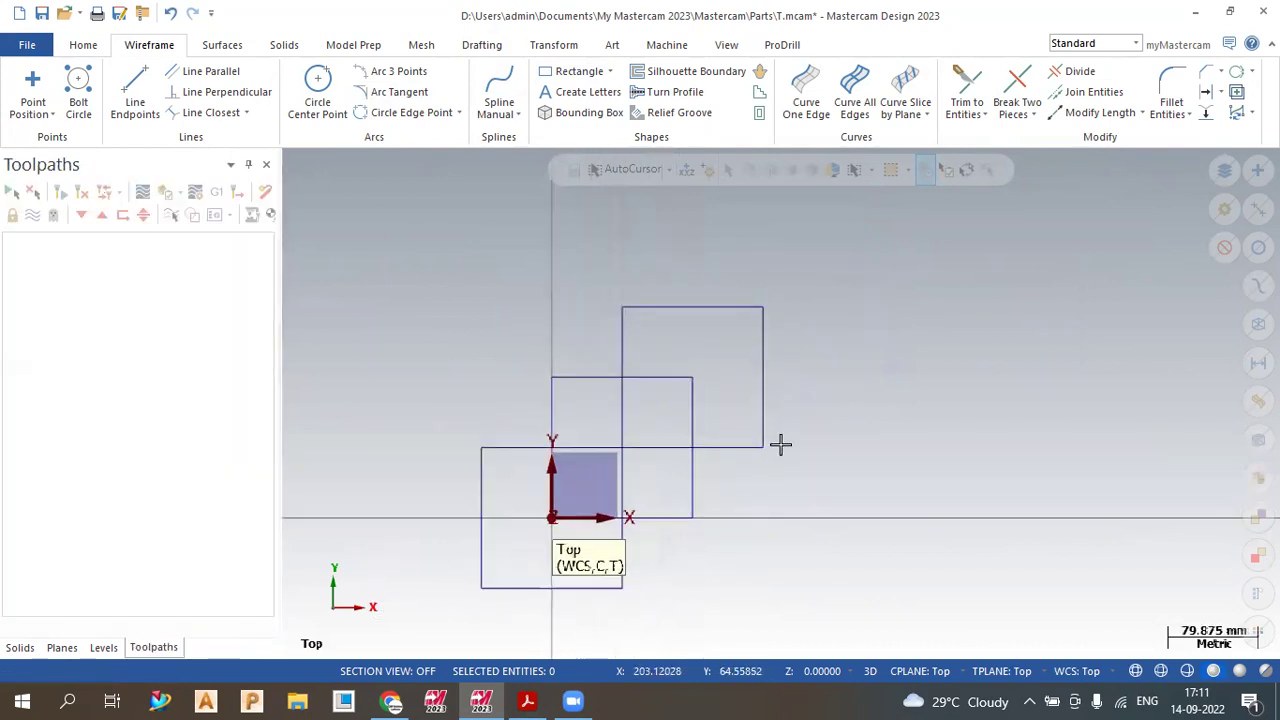
pyautogui.hotkey('ctrl', 'z')
# - Consult the plate drawing in 2d.pdf, and draw a circle of radius 60 mm centred on the origin inside the square
pyautogui.scroll(4, 520, 600)
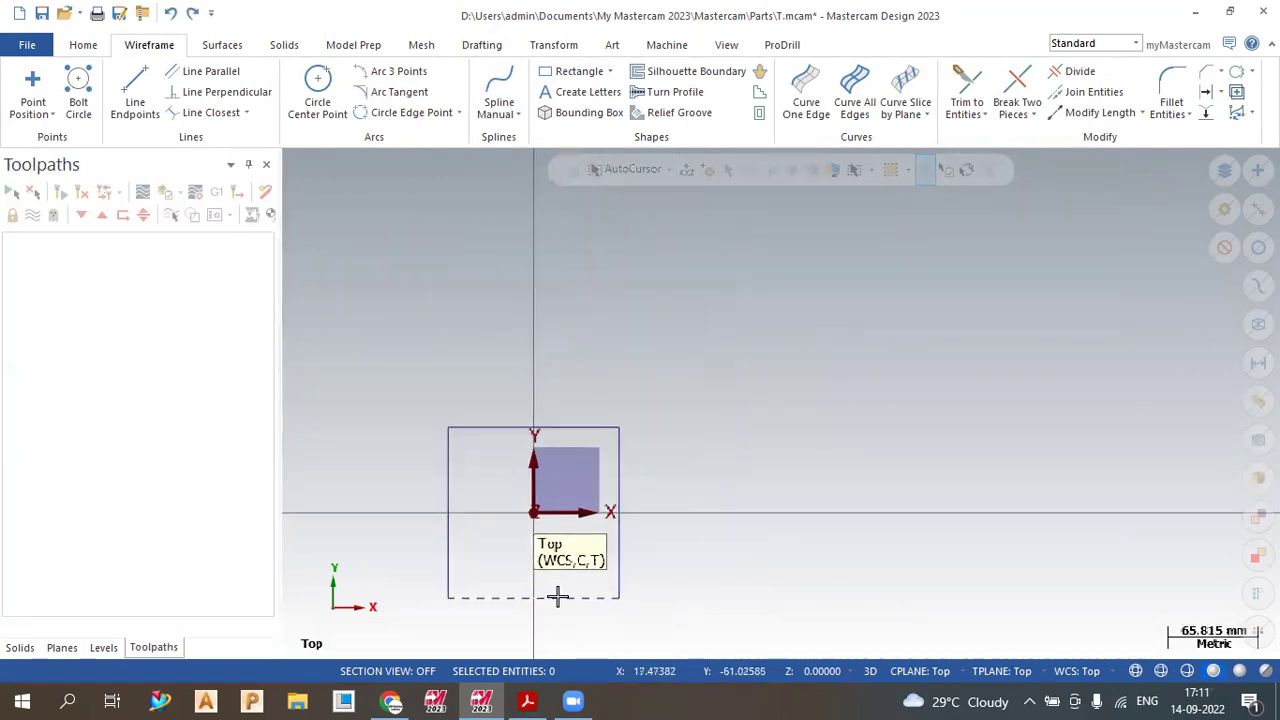
pyautogui.scroll(-1, 951, 420)
pyautogui.scroll(2, 677, 466)
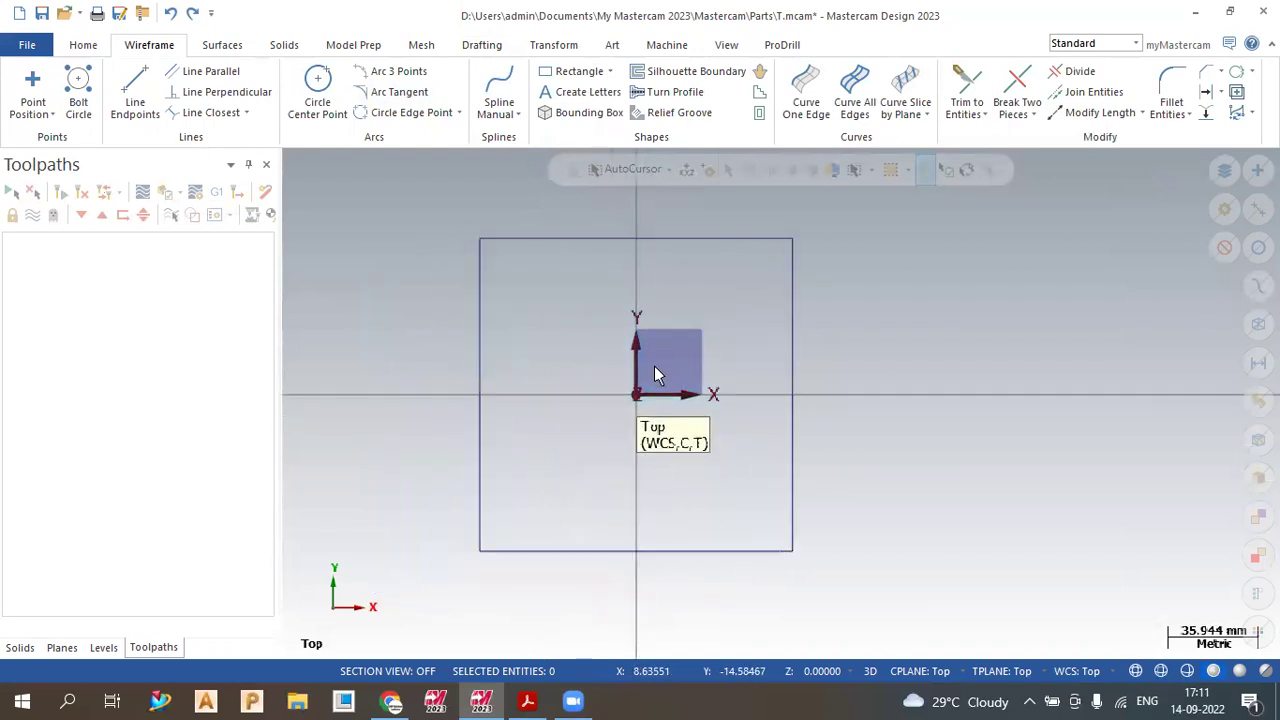
pyautogui.click(527, 701)
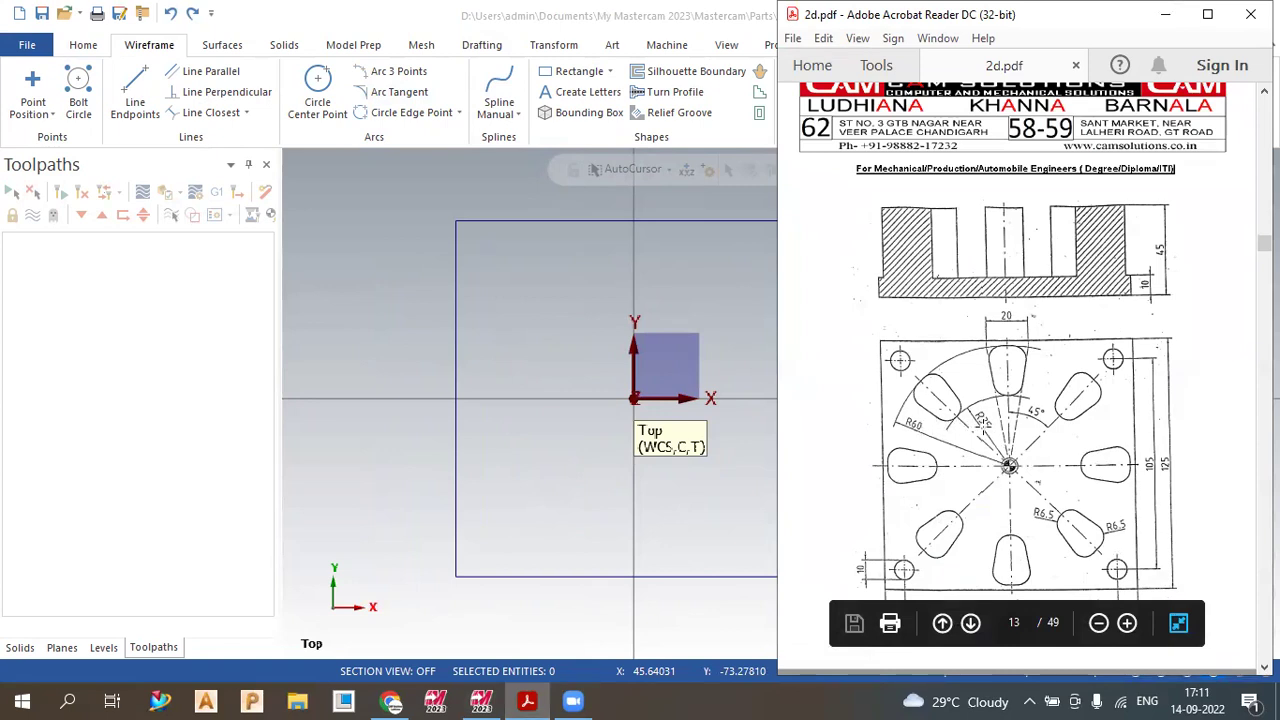
pyautogui.click(371, 291)
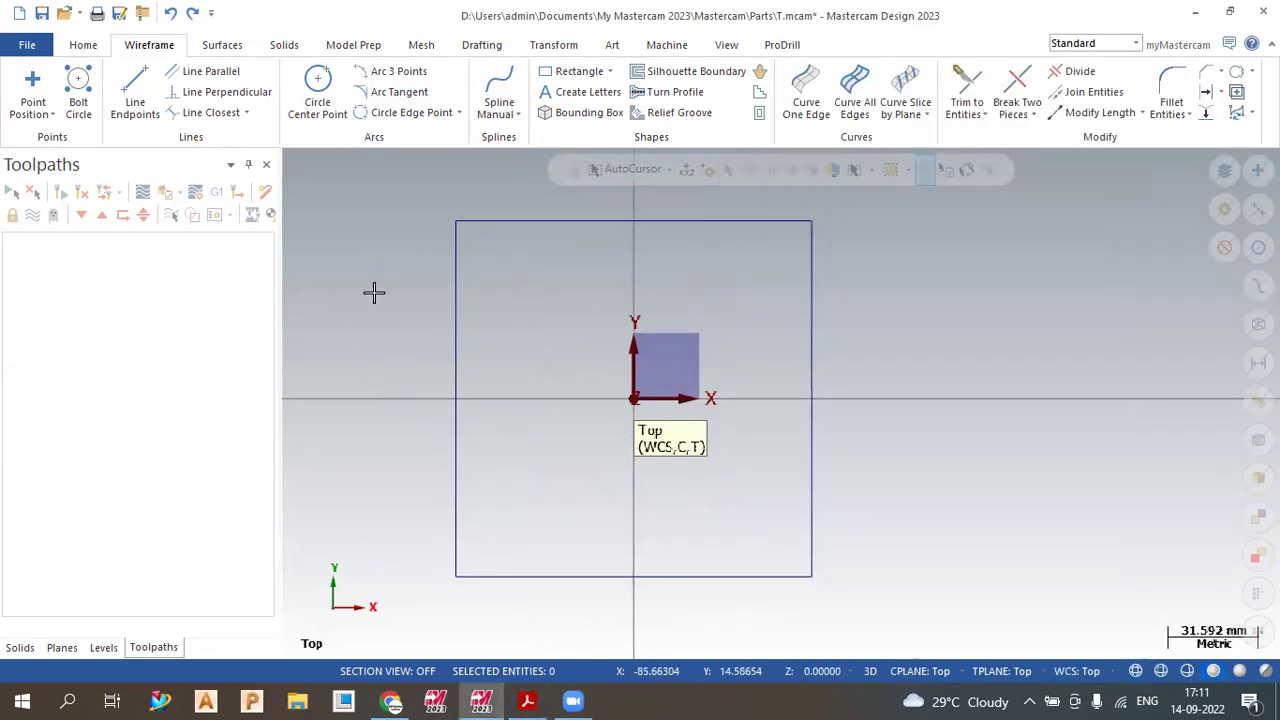
pyautogui.click(312, 82)
pyautogui.click(633, 398)
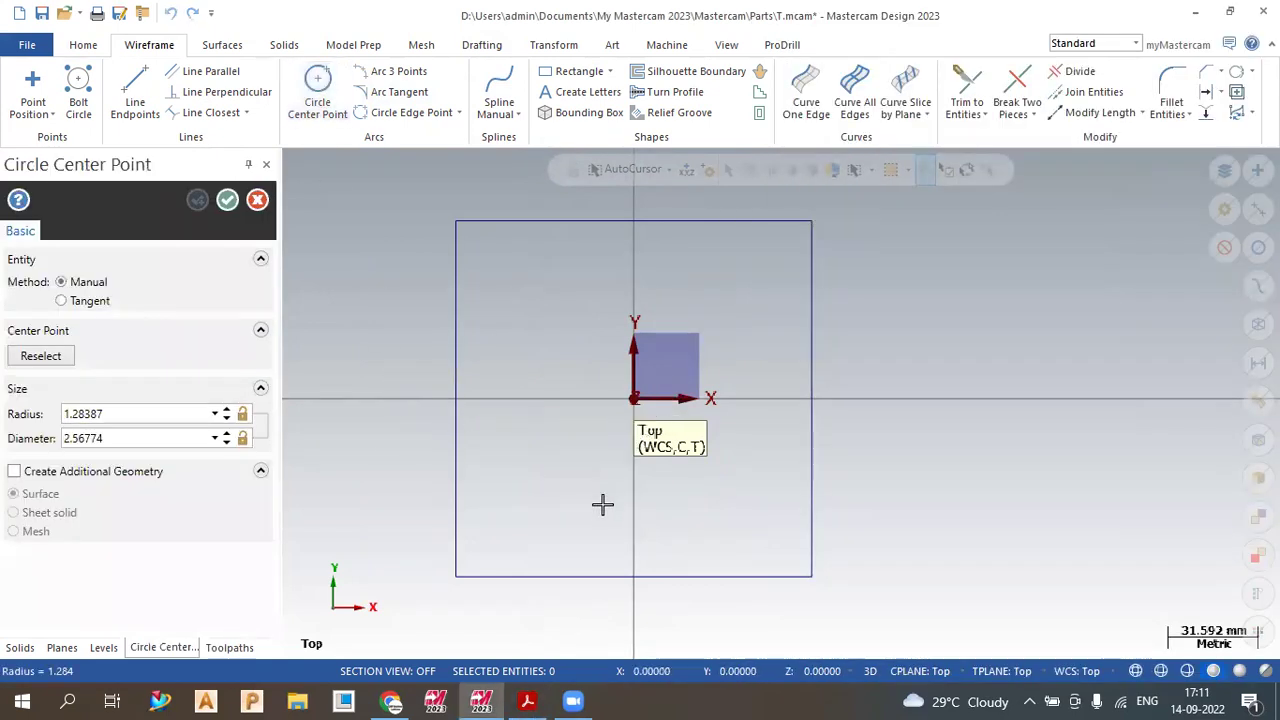
pyautogui.click(543, 543)
pyautogui.doubleClick(153, 418)
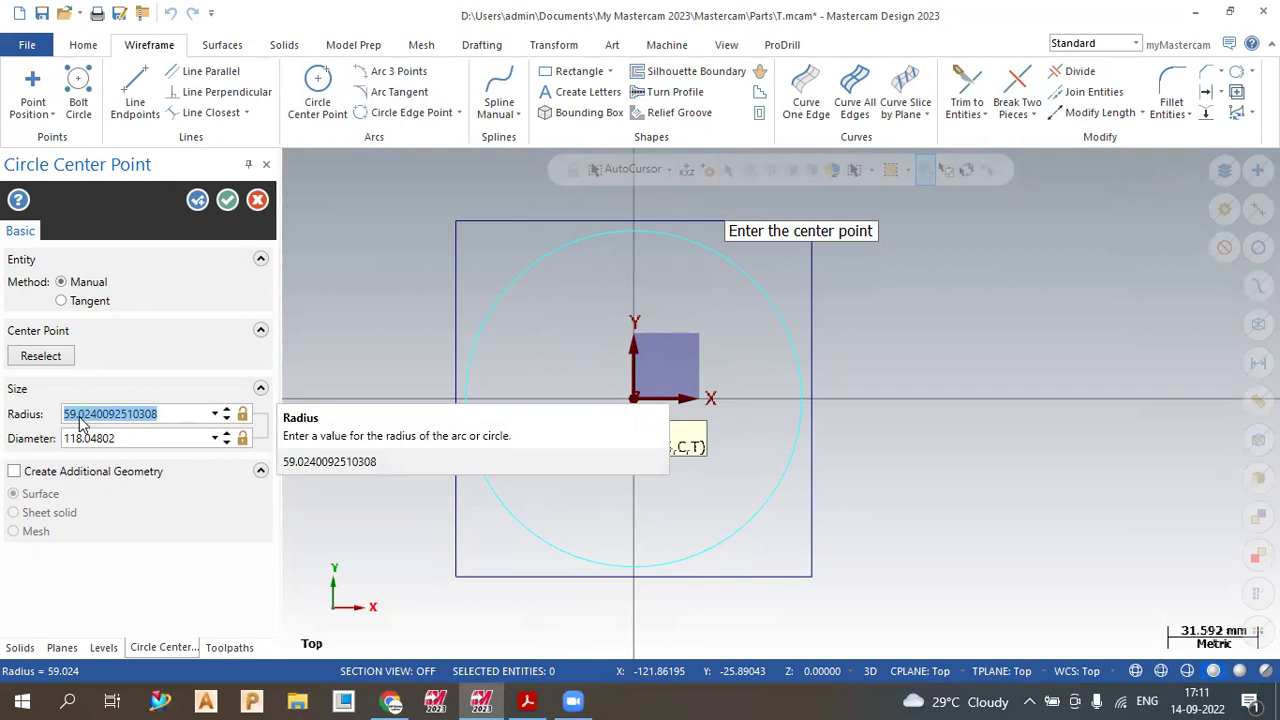
pyautogui.write('6')
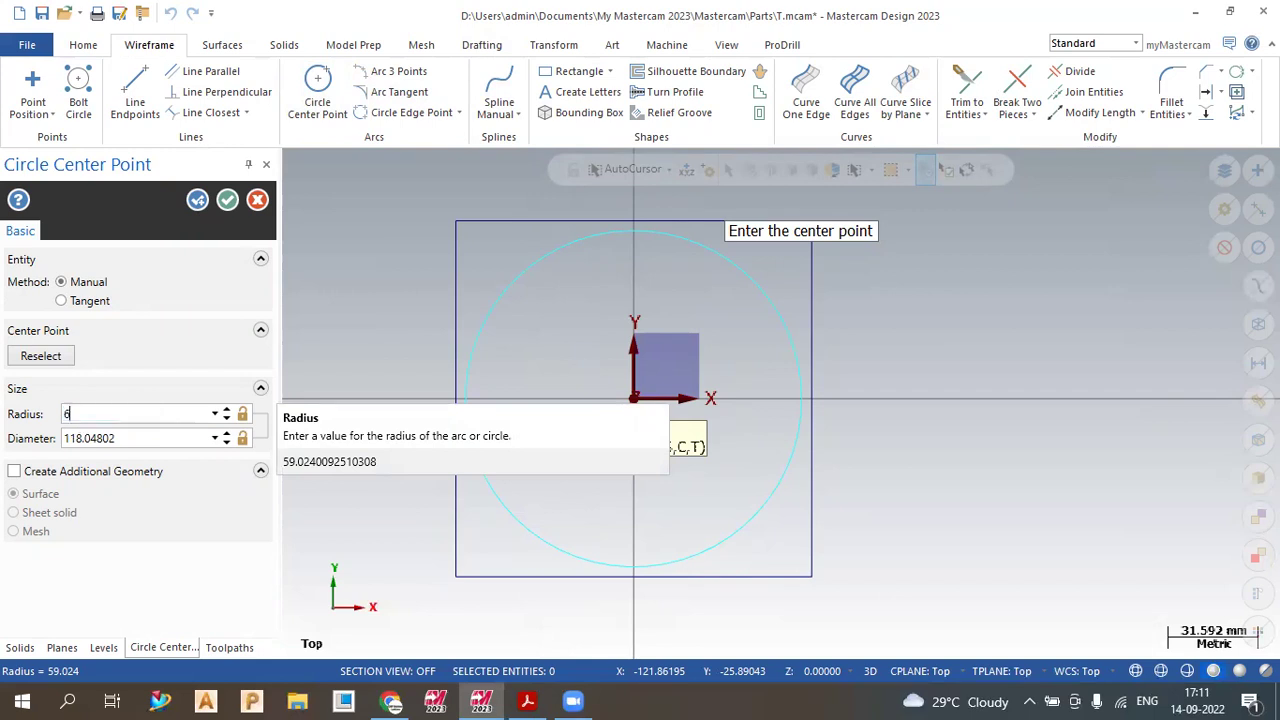
pyautogui.write('0')
pyautogui.press('Return')
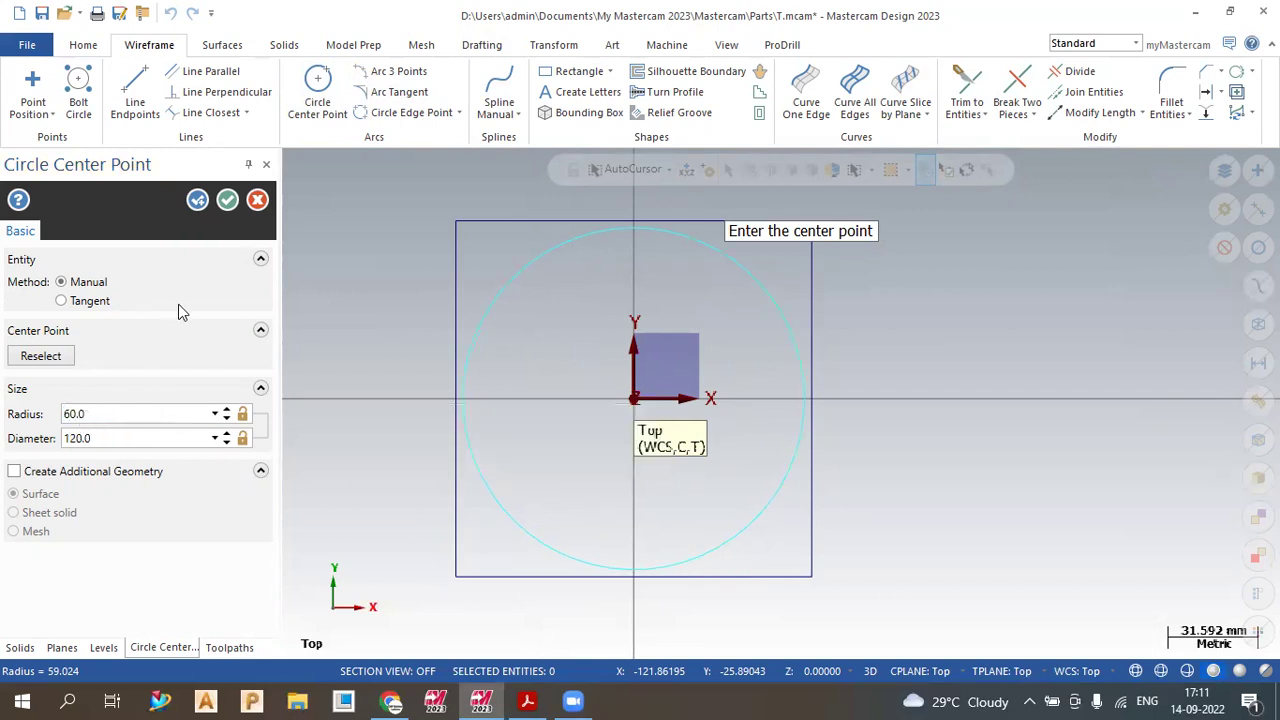
pyautogui.click(198, 200)
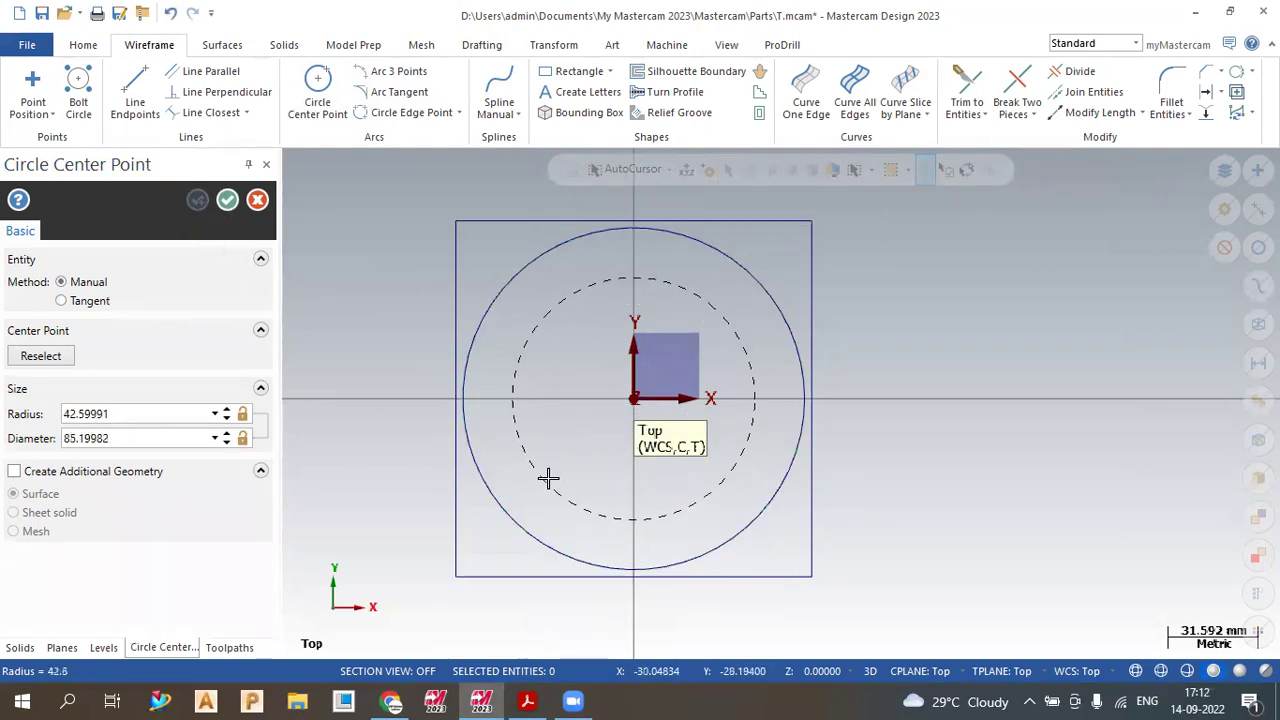
# - Check 2d.pdf again and create a concentric inner circle of radius 35 mm, finishing the Circle Center Point command
pyautogui.click(530, 700)
pyautogui.click(530, 700)
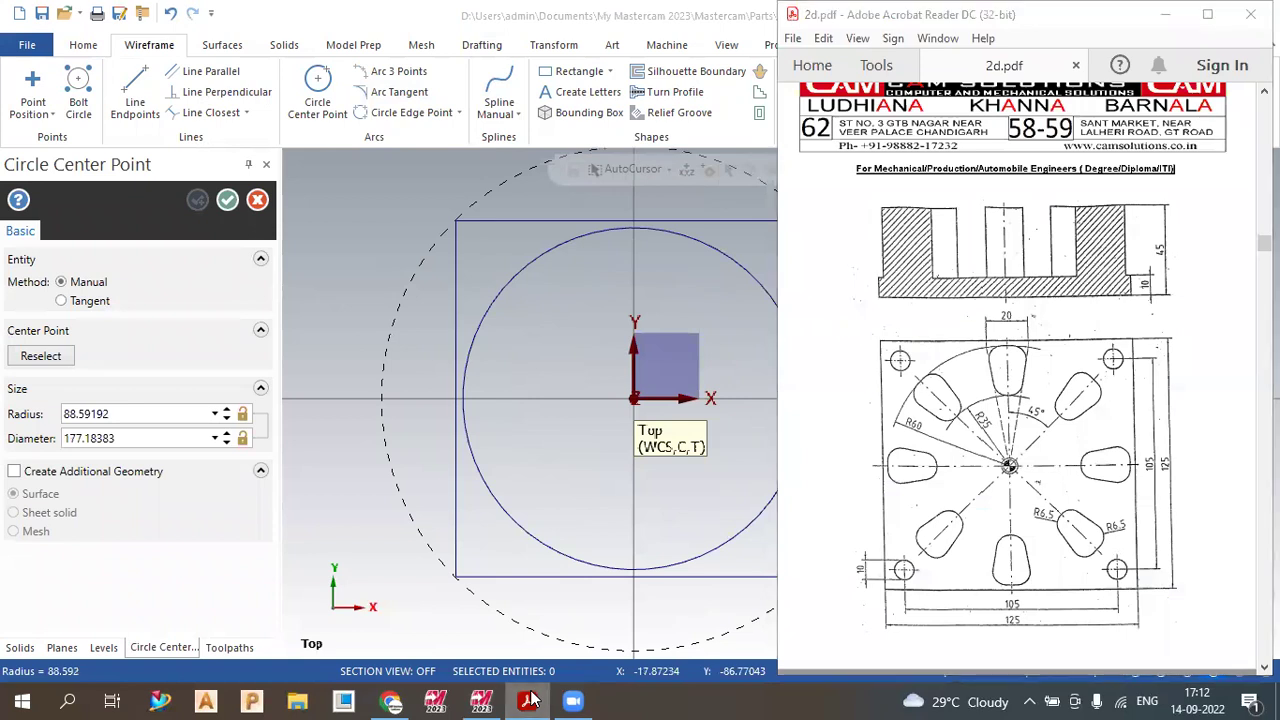
pyautogui.click(570, 476)
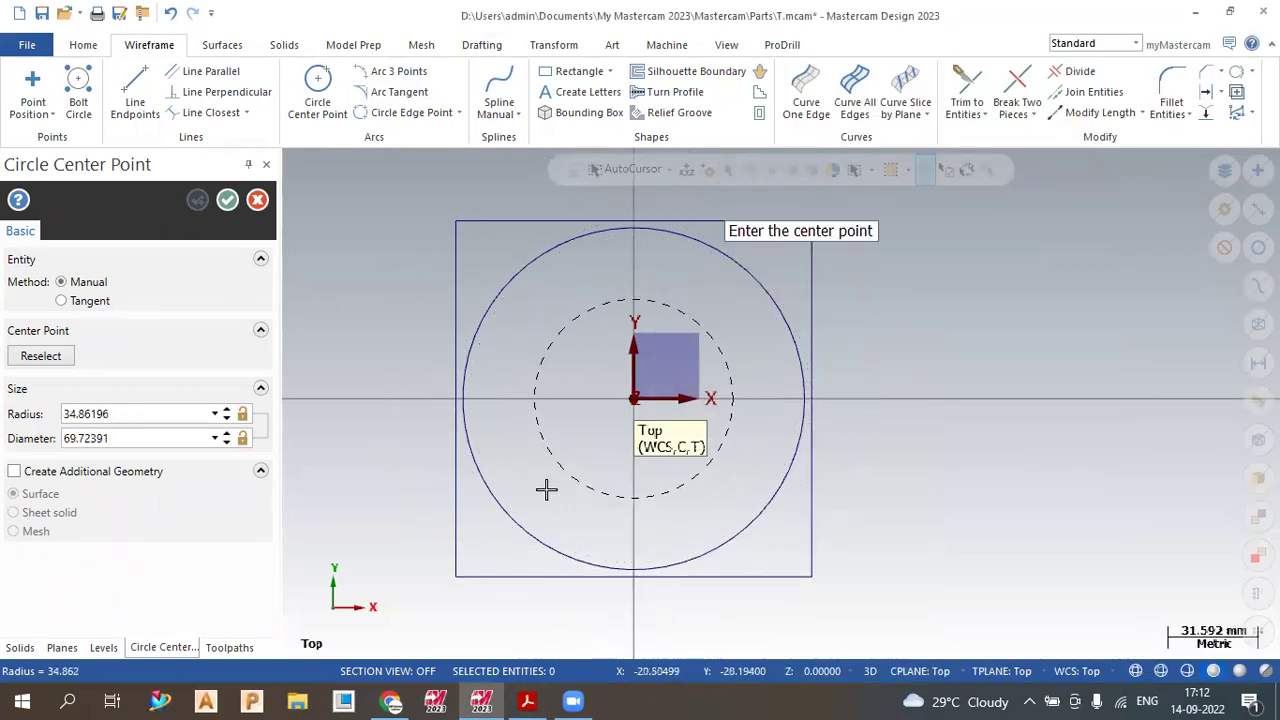
pyautogui.press('Tab')
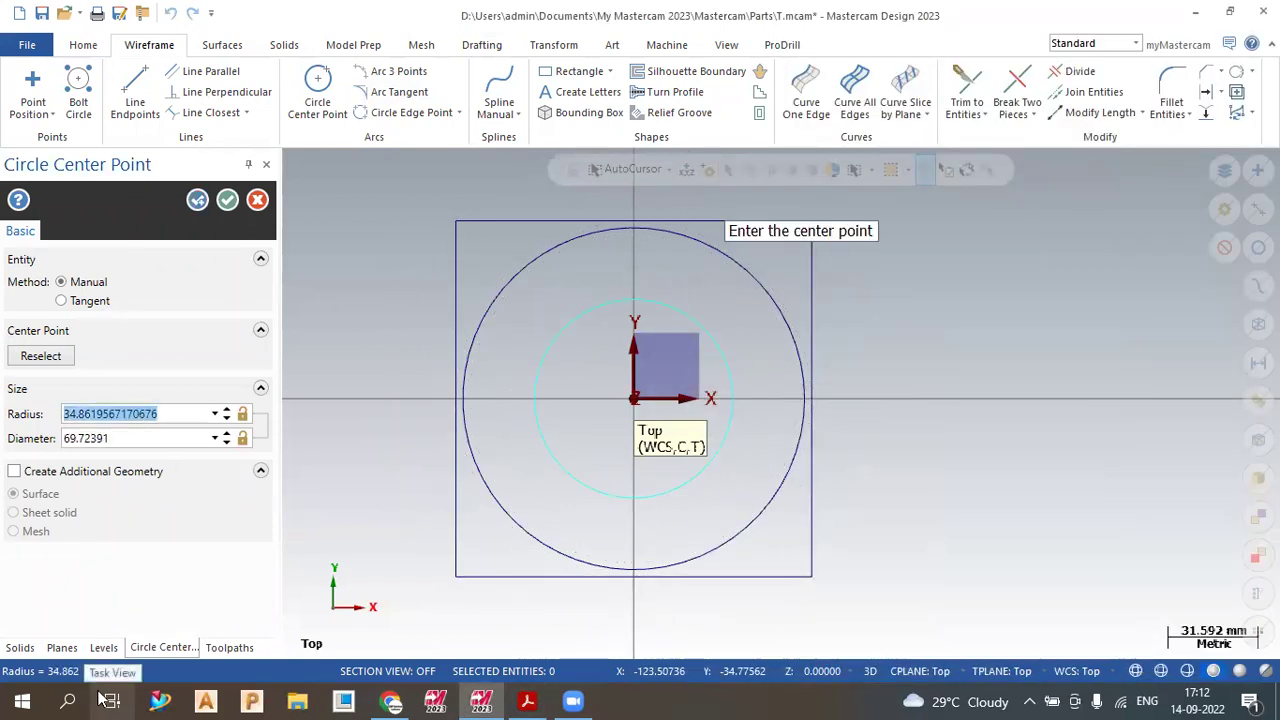
pyautogui.write('35.0')
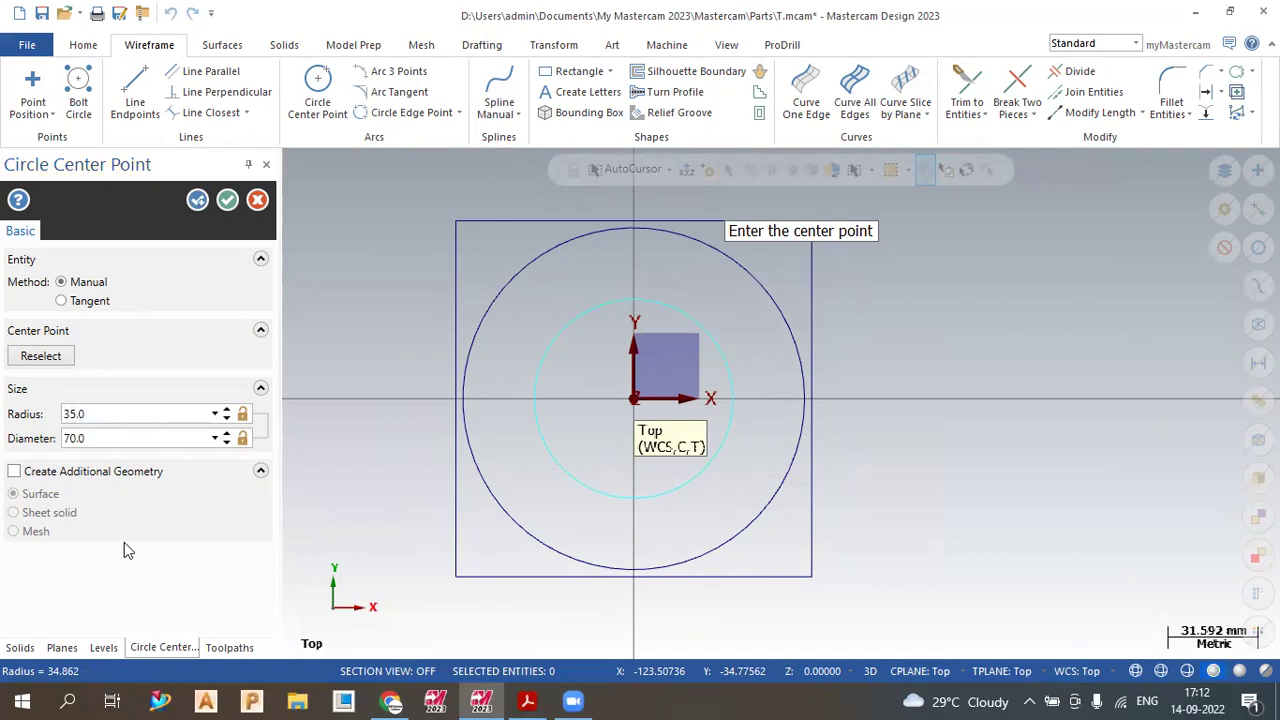
pyautogui.click(227, 201)
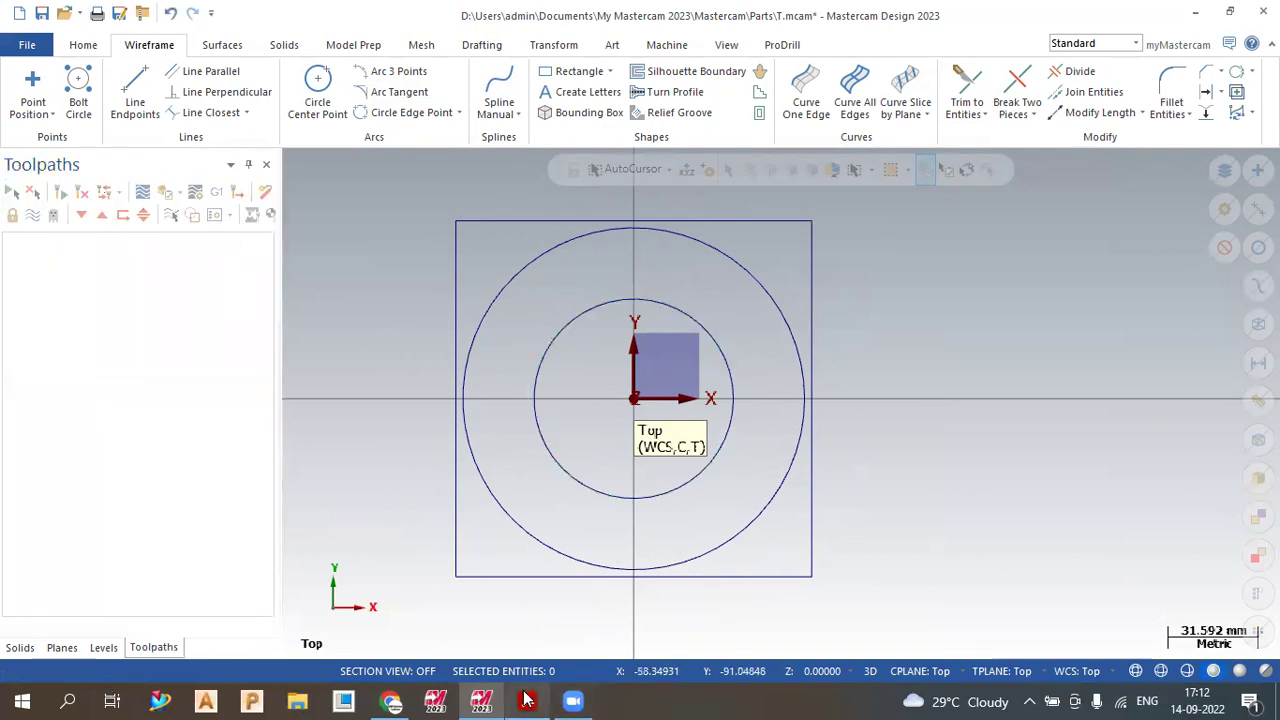
# - Draw a vertical line from the origin up to the midpoint of the square's upper edge
pyautogui.click(135, 95)
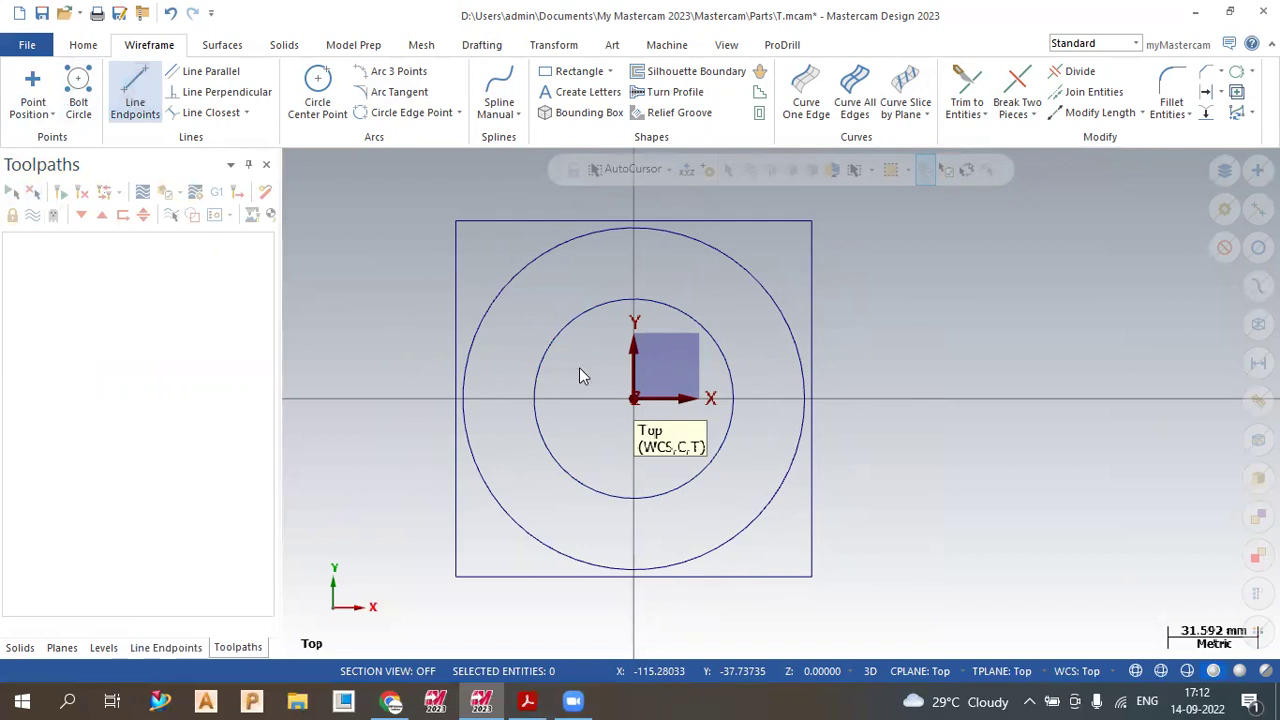
pyautogui.click(633, 400)
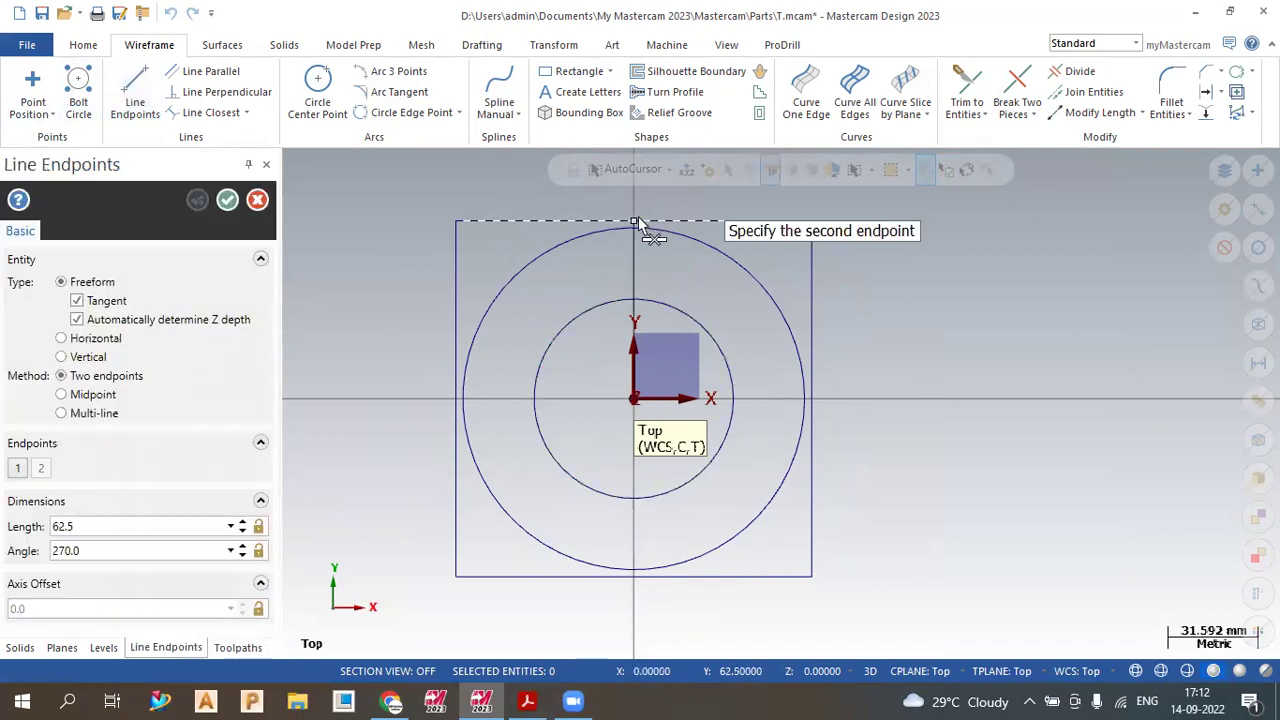
pyautogui.click(638, 216)
pyautogui.click(227, 200)
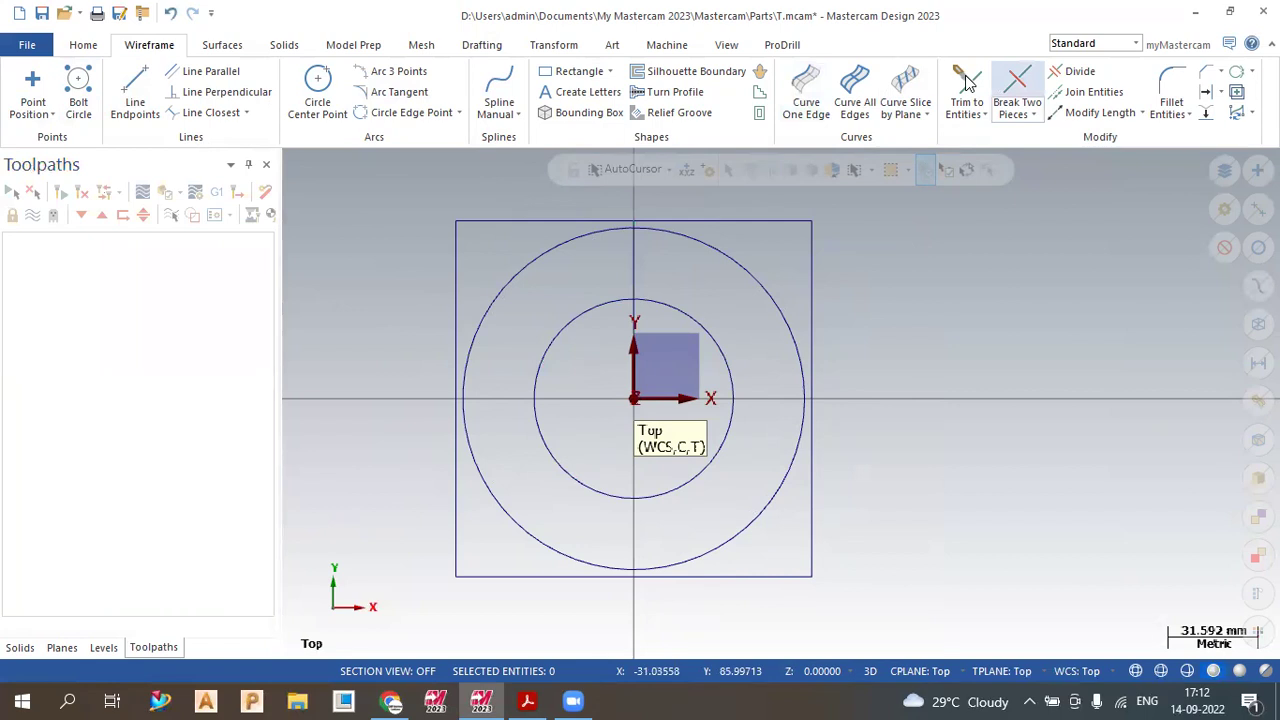
# - Consult the slot width in 2d.pdf and offset the vertical centreline as a copy by 10 mm on both sides
pyautogui.click(62, 494)
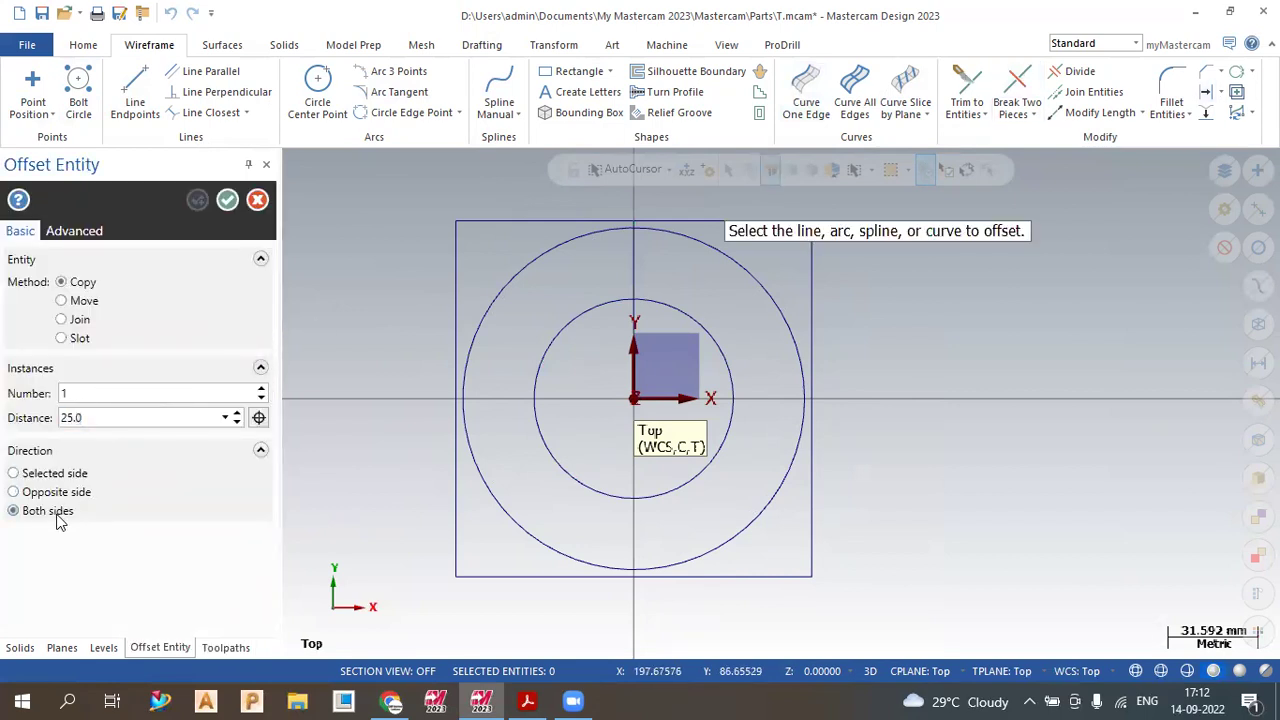
pyautogui.click(527, 701)
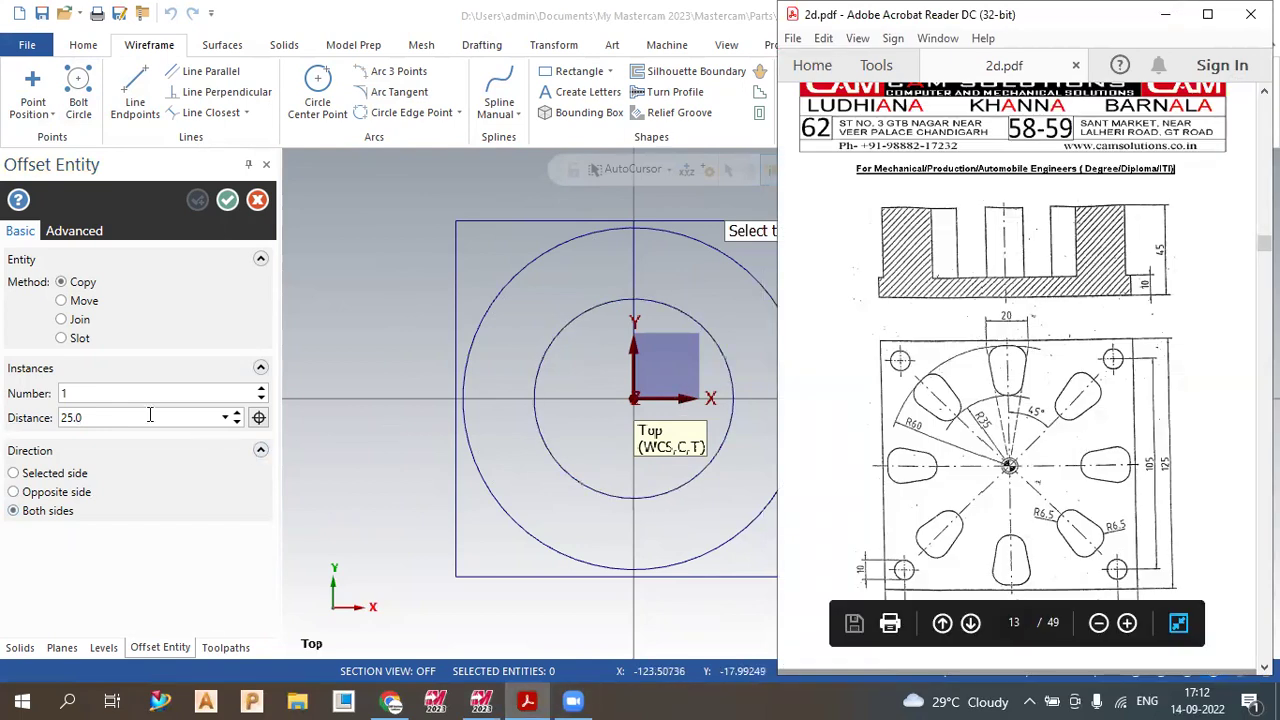
pyautogui.doubleClick(106, 418)
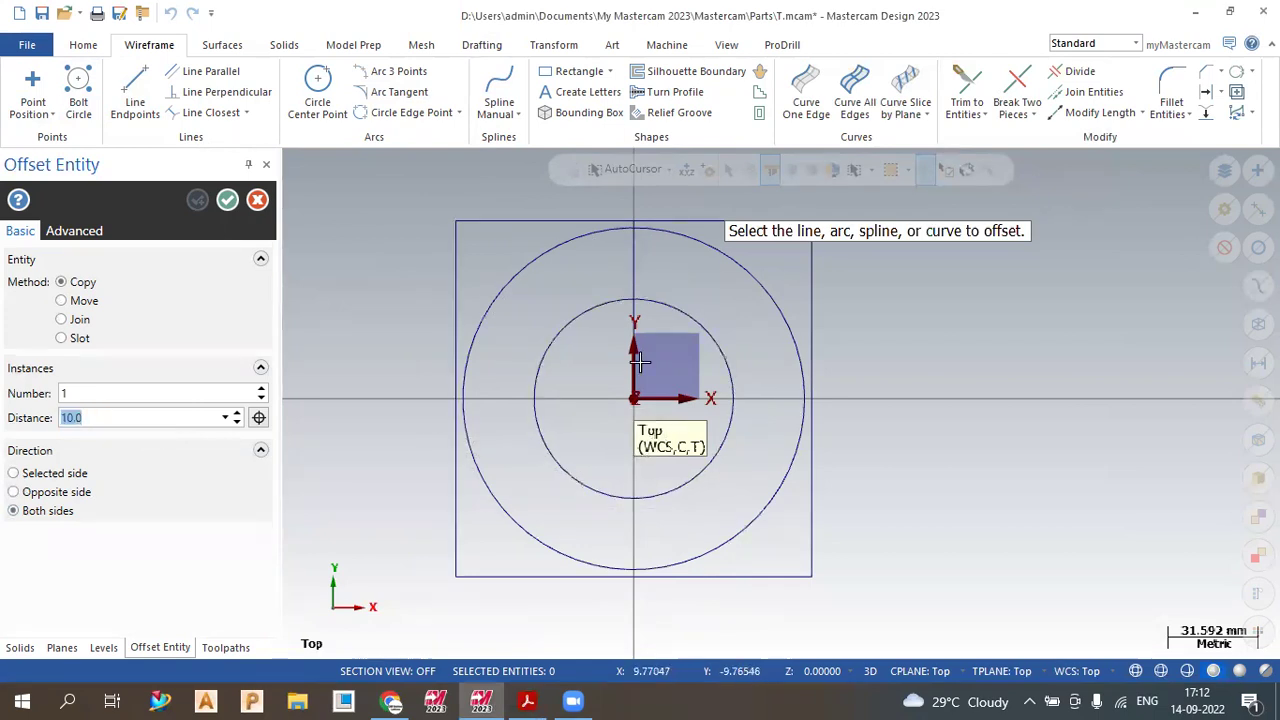
pyautogui.click(641, 273)
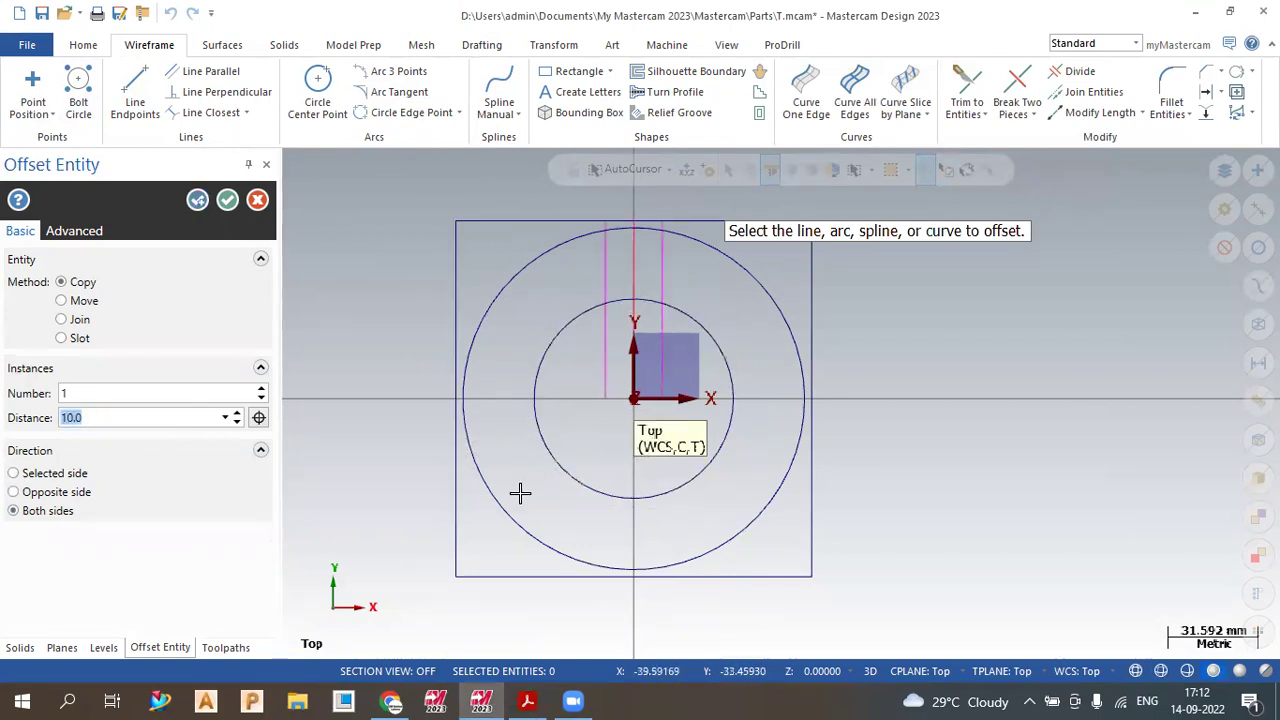
pyautogui.click(227, 199)
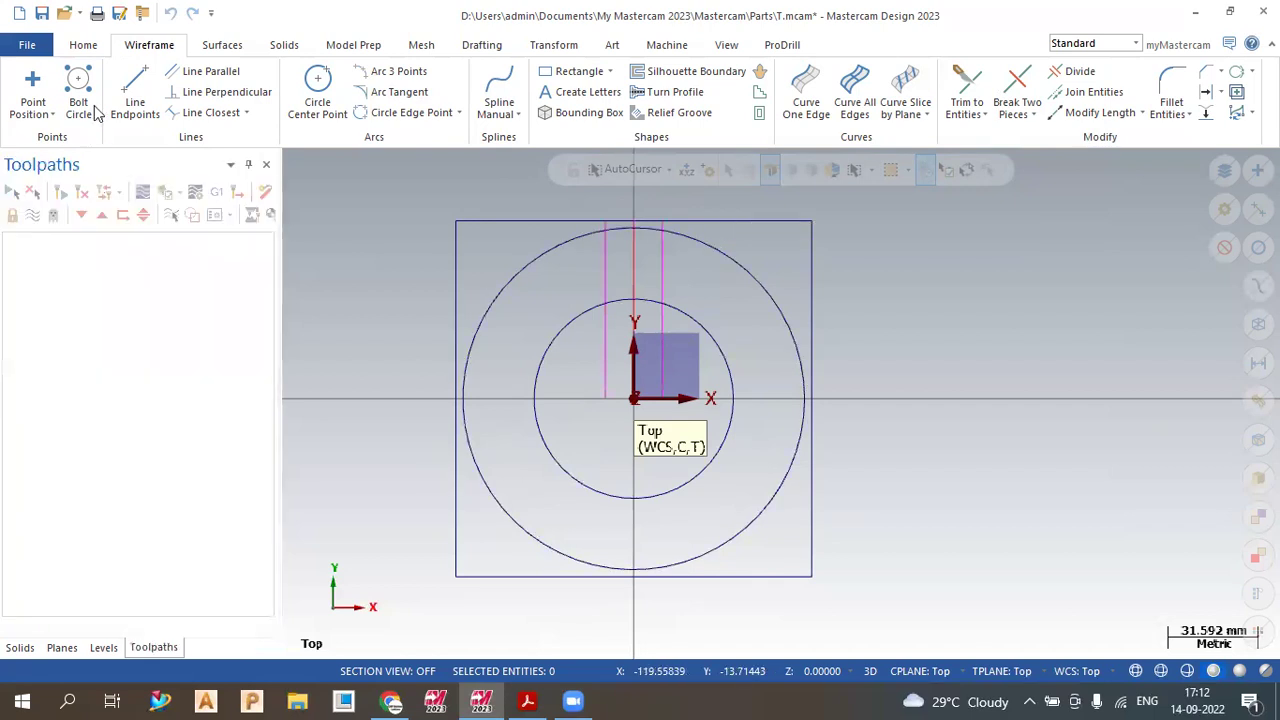
# - Draw two lines from the origin to where the offset lines cross the outer circle, and delete both offset lines
pyautogui.click(135, 95)
pyautogui.click(634, 399)
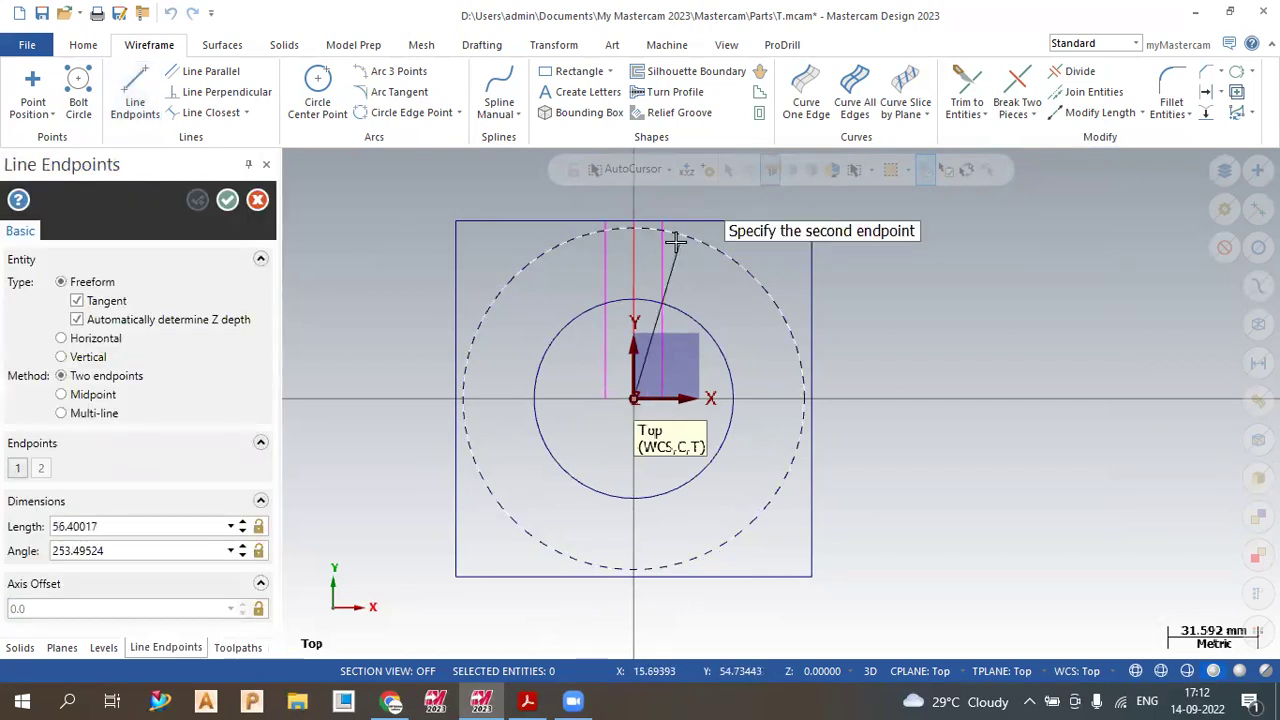
pyautogui.click(661, 231)
pyautogui.click(634, 399)
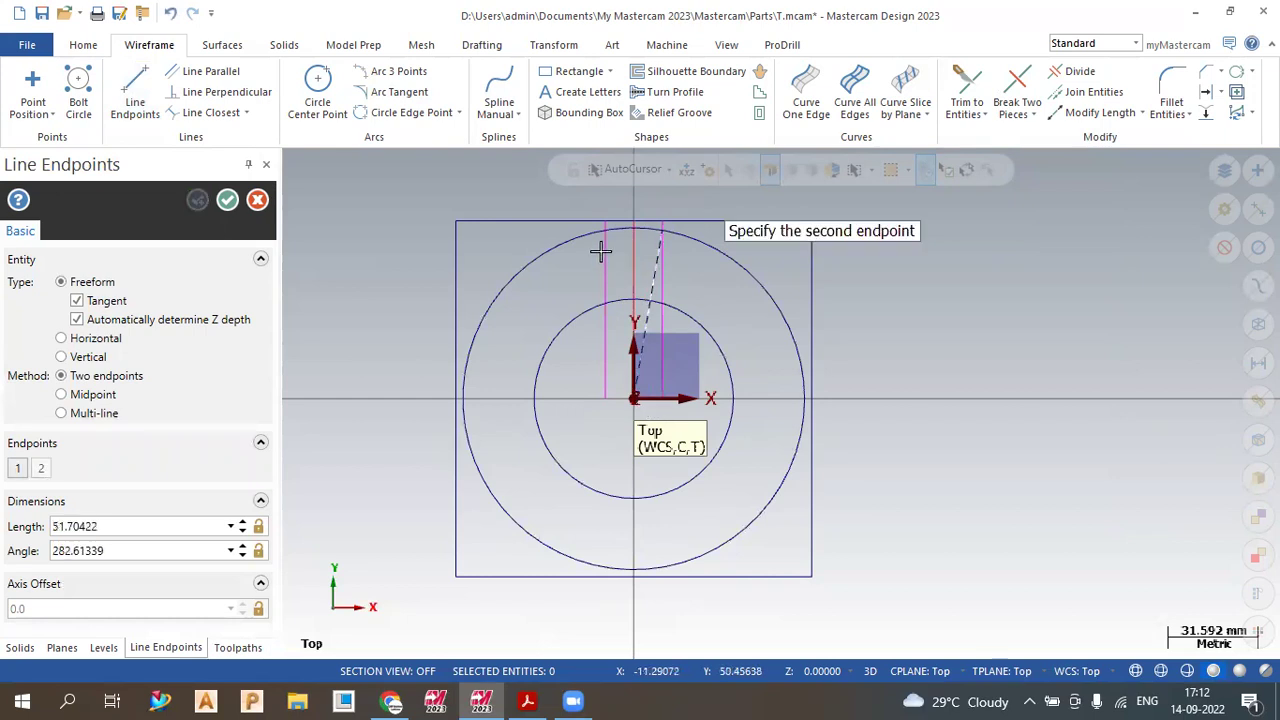
pyautogui.click(605, 233)
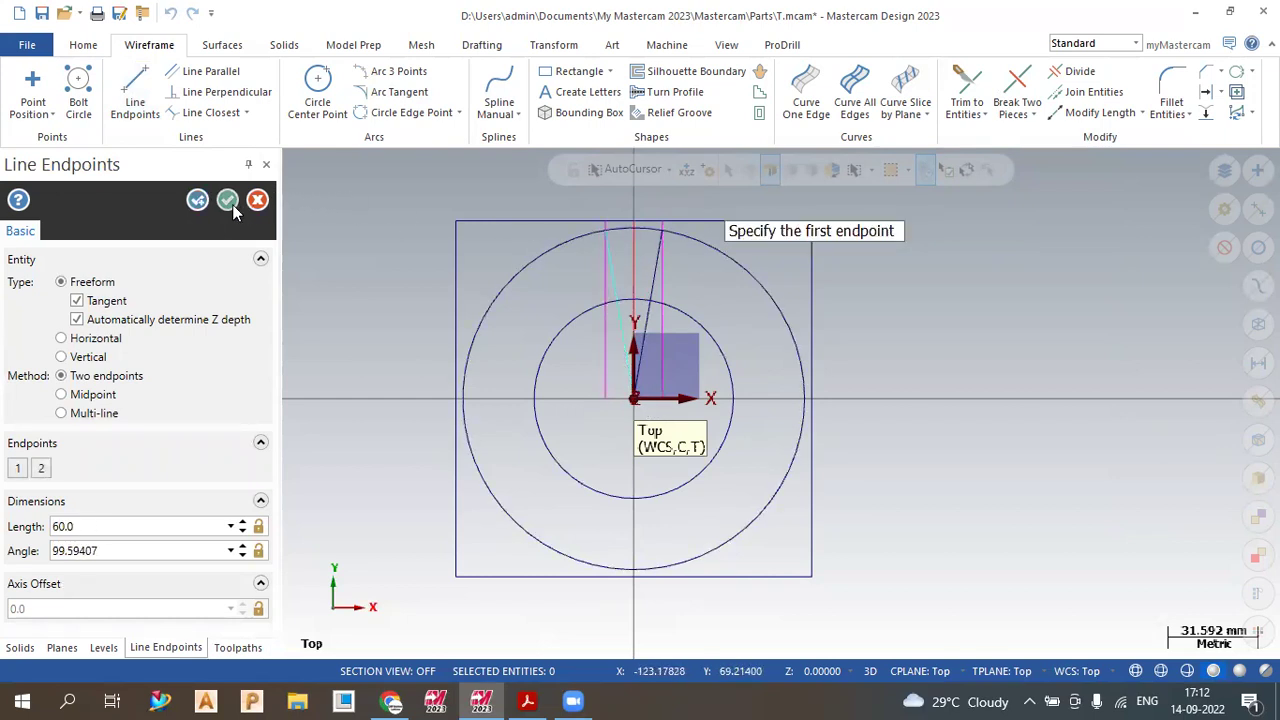
pyautogui.click(227, 199)
pyautogui.click(605, 349)
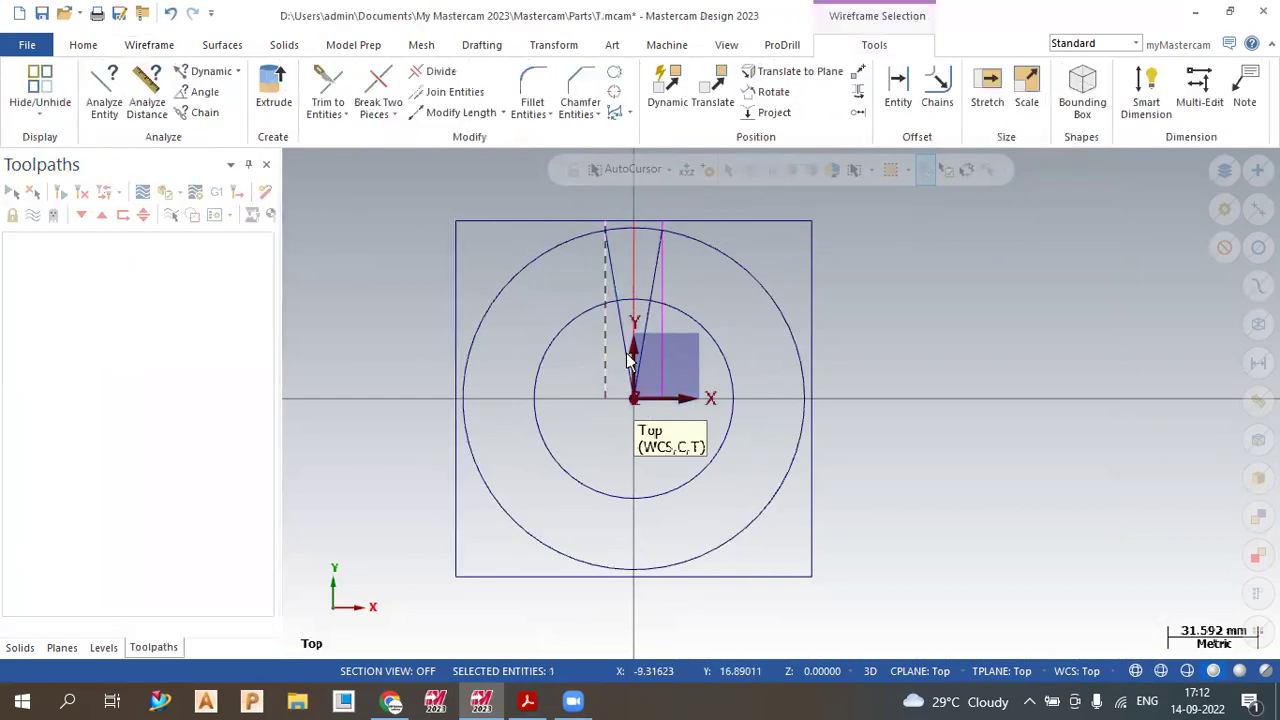
pyautogui.press('Delete')
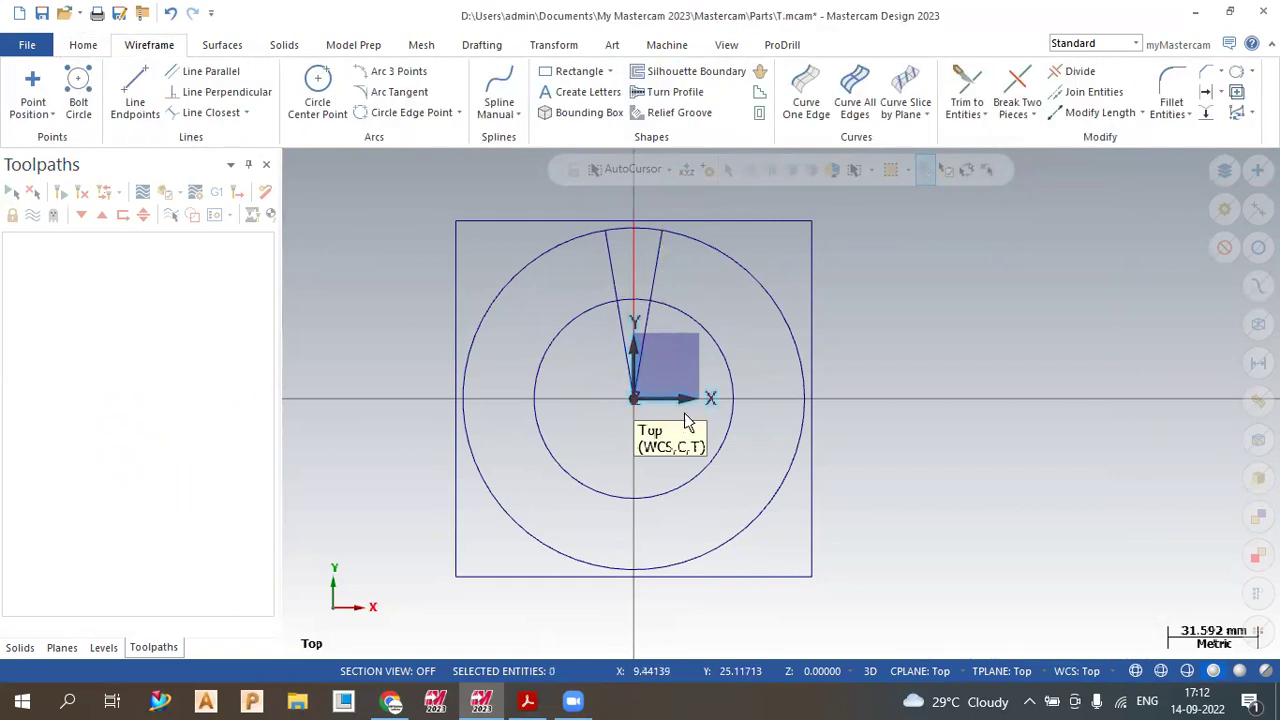
# - Trim the two angled lines and both circles with Divide, leaving only the closed wedge profile above the origin
pyautogui.click(1072, 71)
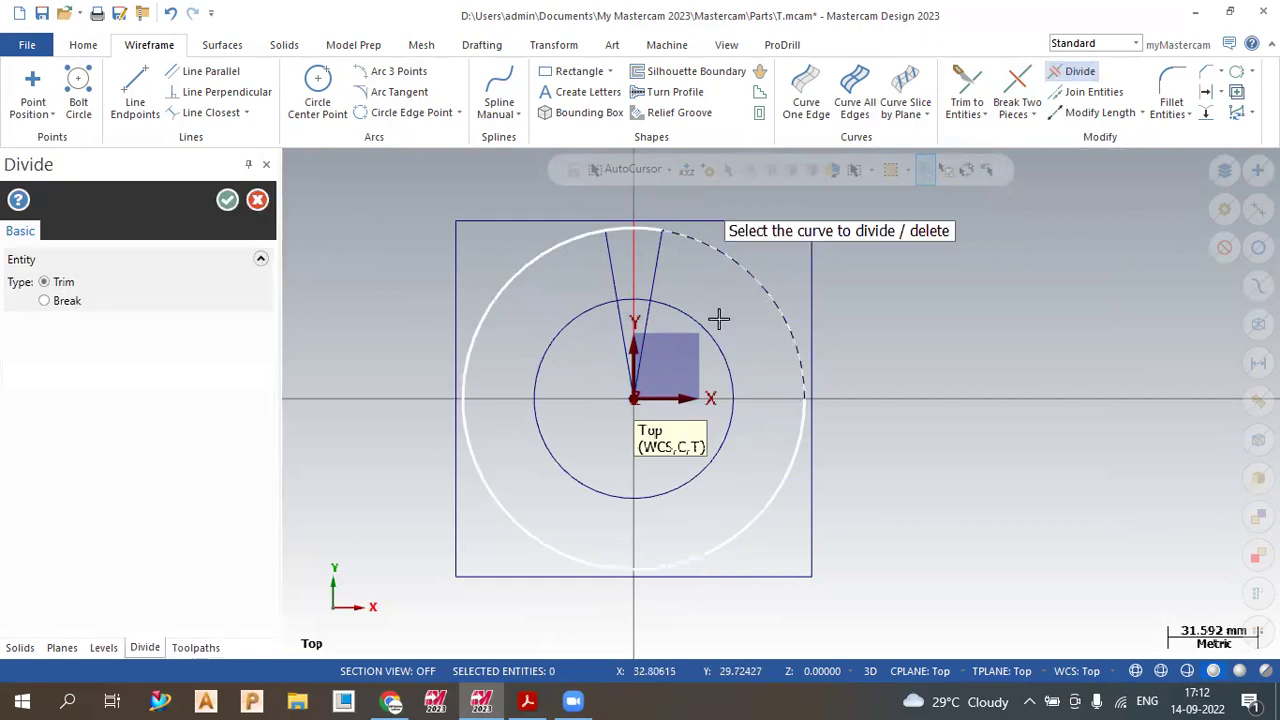
pyautogui.click(641, 350)
pyautogui.click(624, 360)
pyautogui.click(575, 325)
pyautogui.click(529, 271)
pyautogui.click(760, 276)
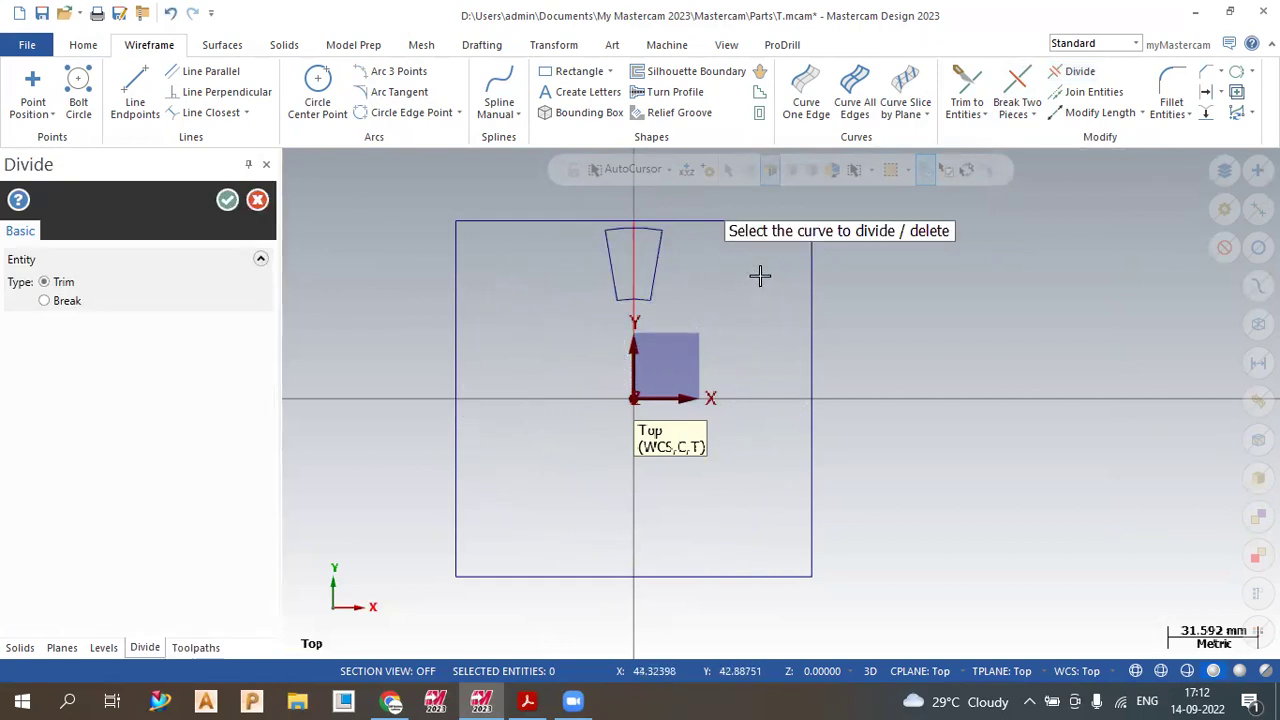
pyautogui.click(228, 201)
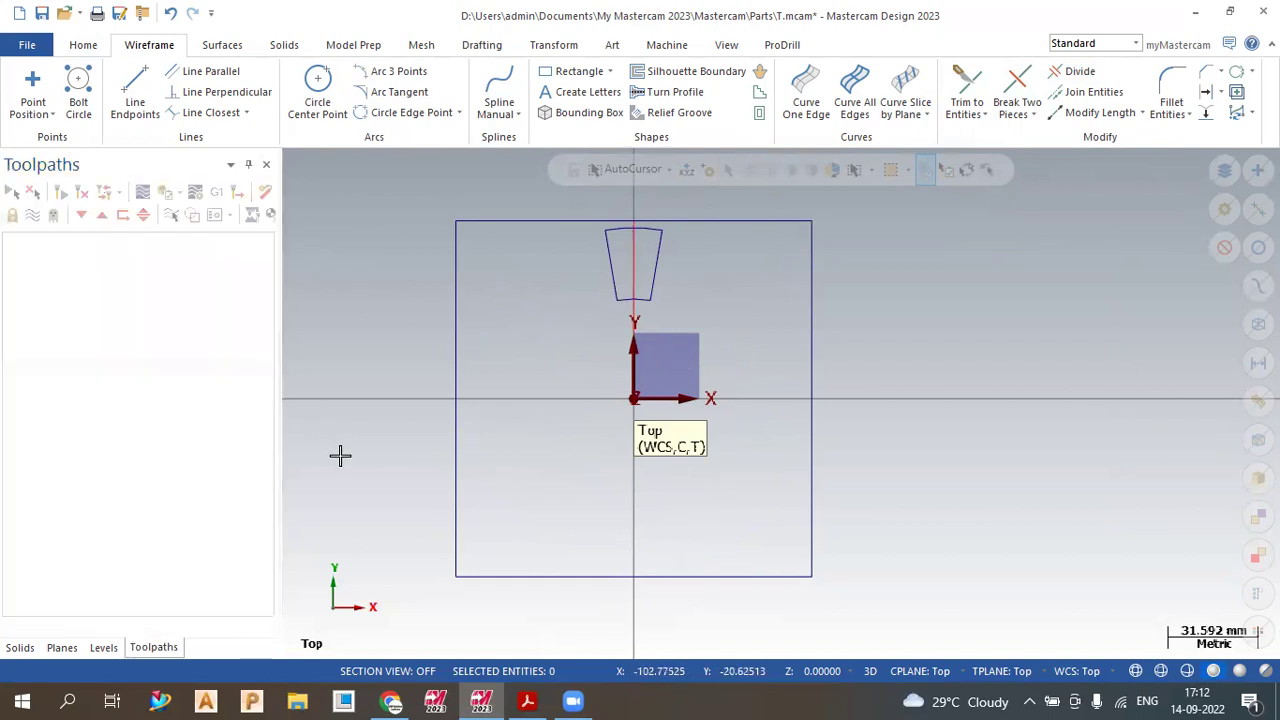
# - Check the corner radii in 2d.pdf, and fillet the wedge profile's four corners with a 5.5 mm radius, trimming the entities
pyautogui.click(527, 700)
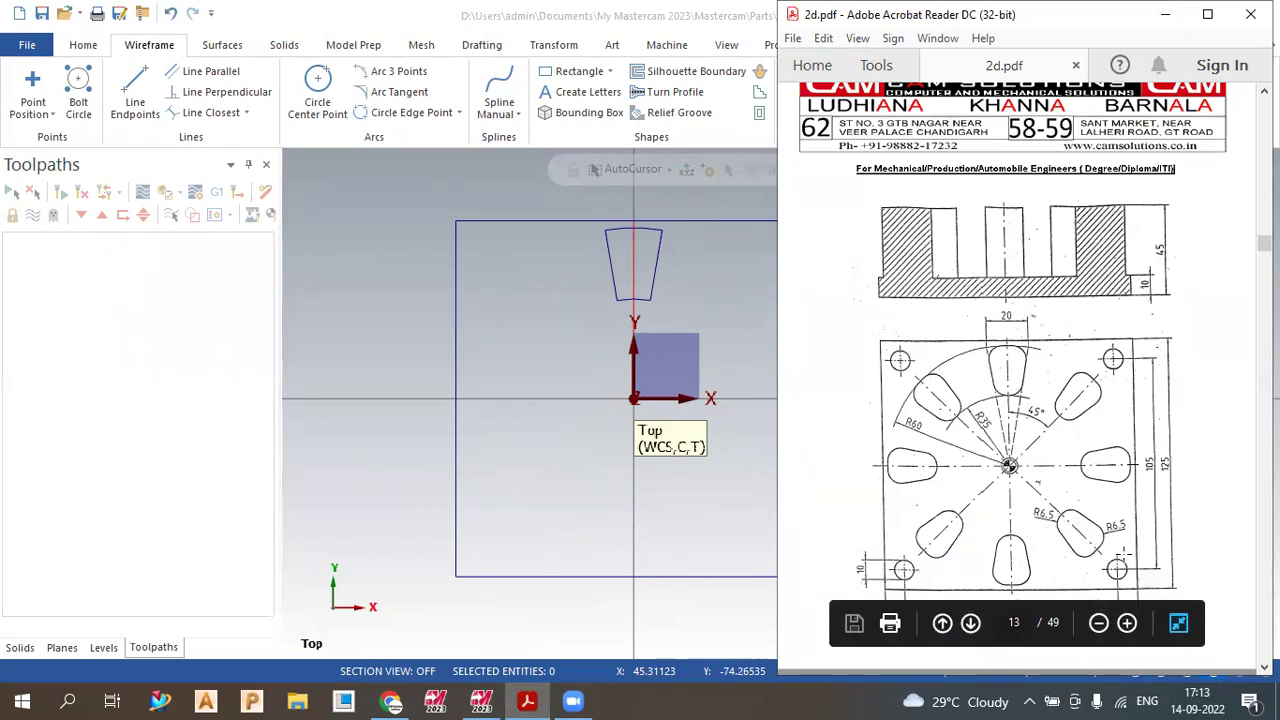
pyautogui.click(337, 266)
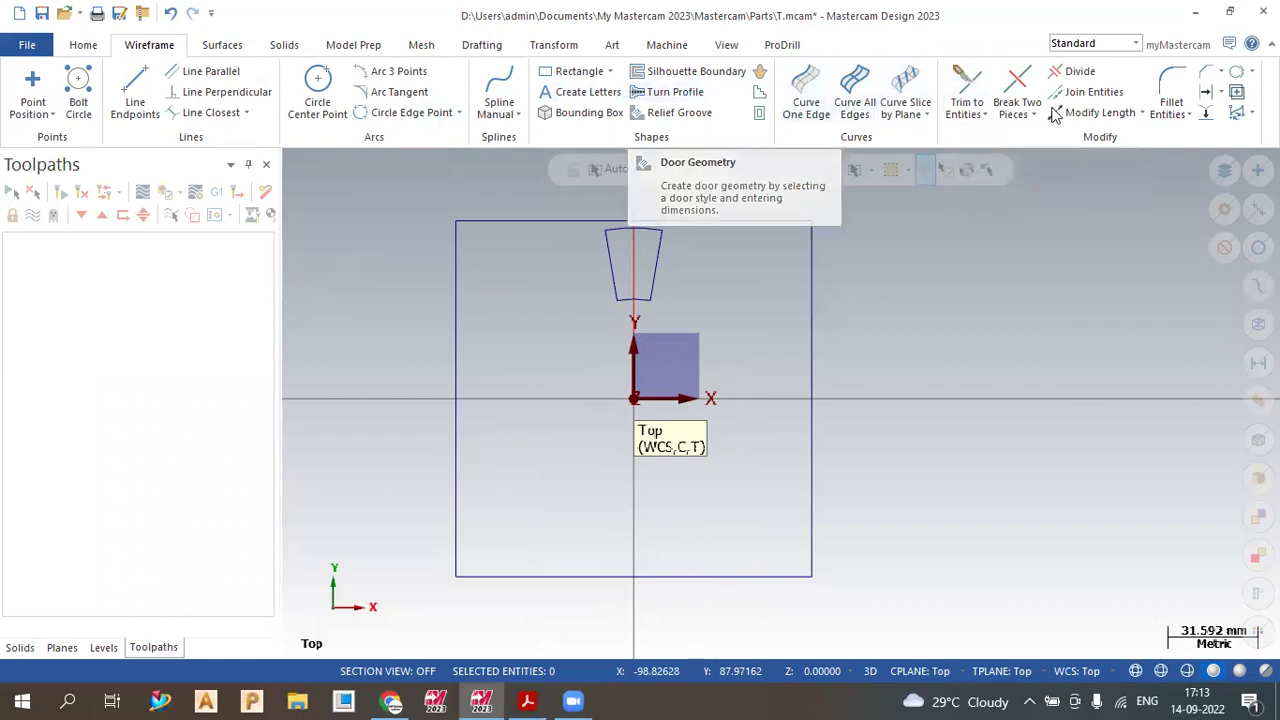
pyautogui.click(1160, 122)
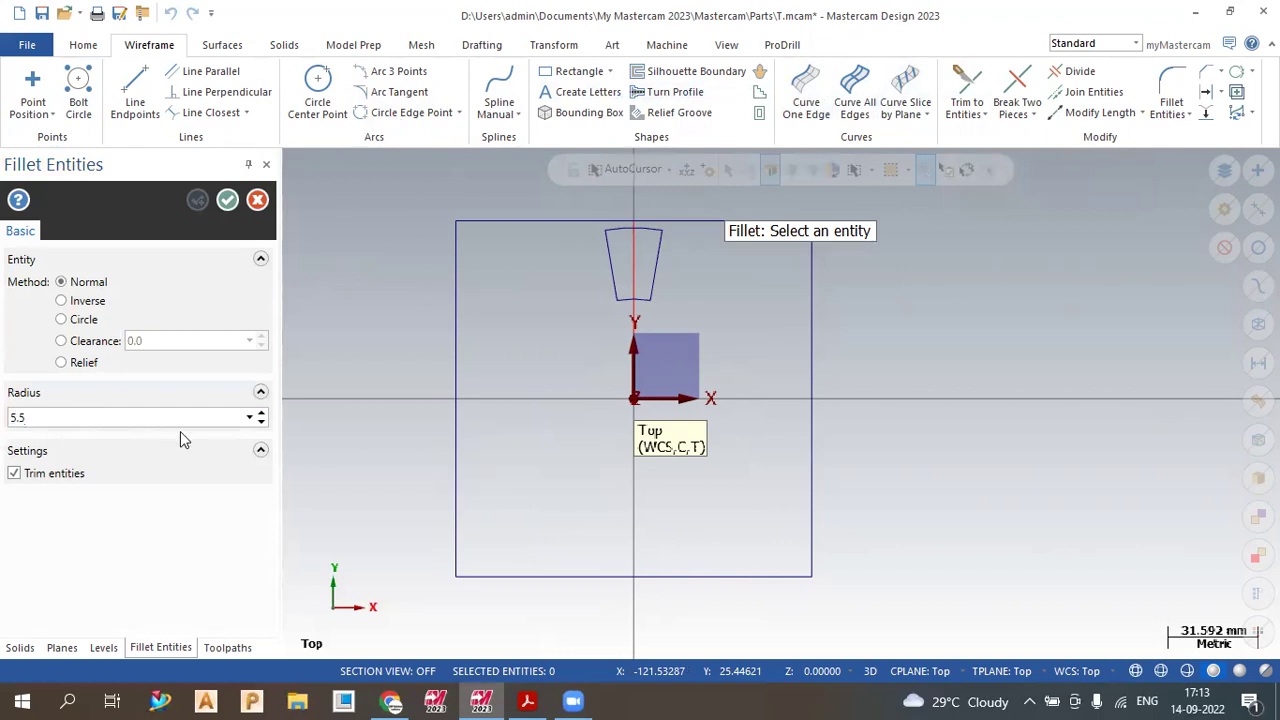
pyautogui.click(607, 260)
pyautogui.click(618, 229)
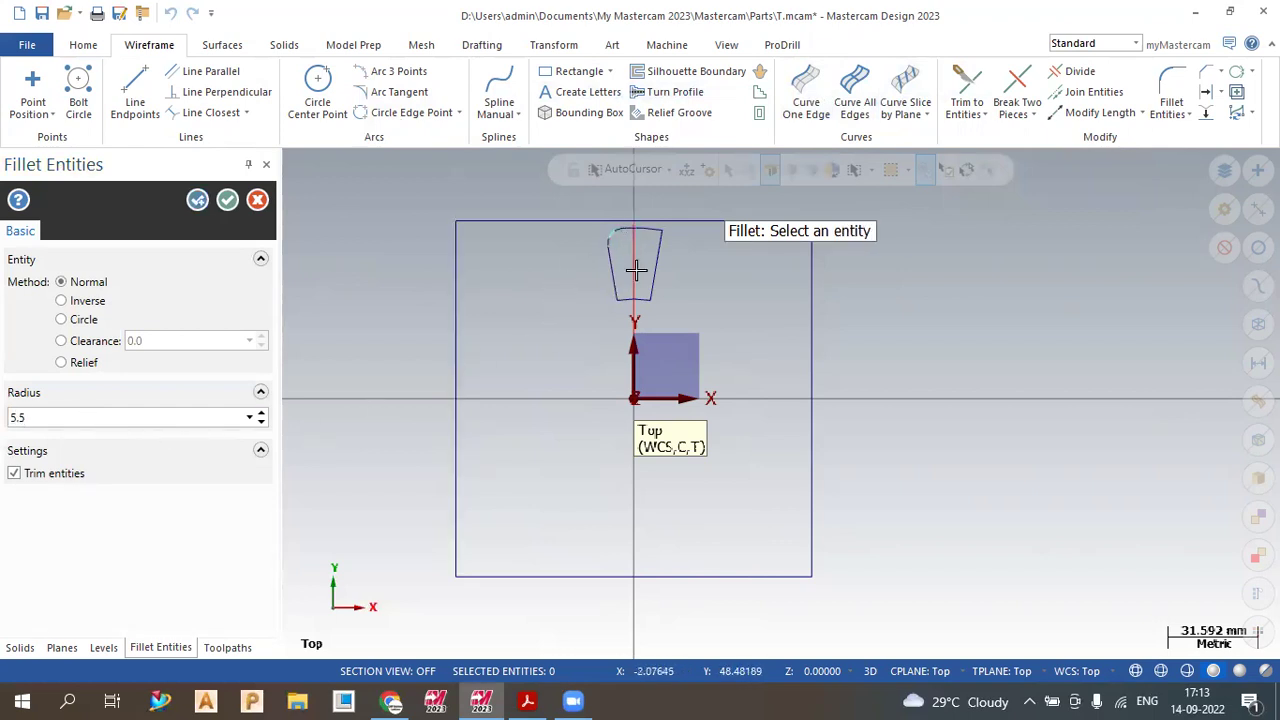
pyautogui.scroll(3, 635, 268)
pyautogui.click(646, 223)
pyautogui.click(659, 255)
pyautogui.click(649, 317)
pyautogui.click(630, 324)
pyautogui.click(611, 325)
pyautogui.click(600, 315)
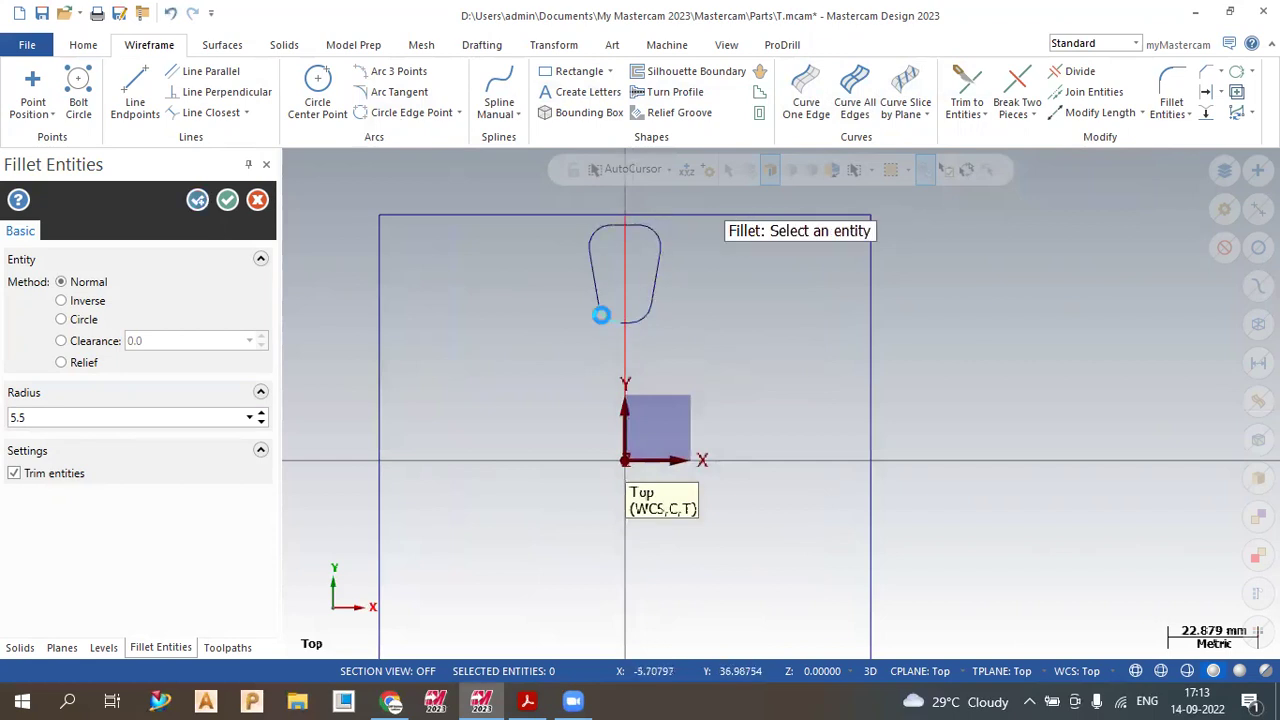
# - Finish the 5.5 mm corner fillets on the wedge profile
pyautogui.click(228, 199)
pyautogui.scroll(-3, 440, 266)
pyautogui.scroll(-2, 548, 268)
pyautogui.scroll(2, 566, 263)
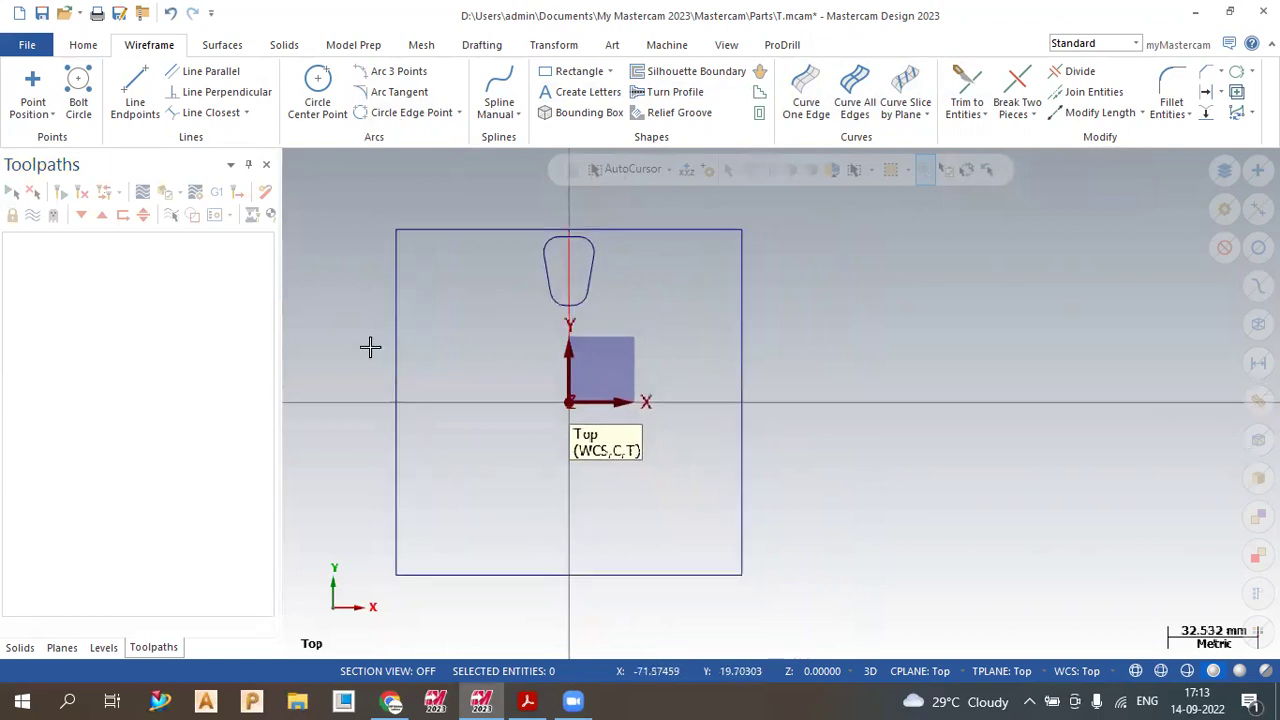
pyautogui.click(566, 284)
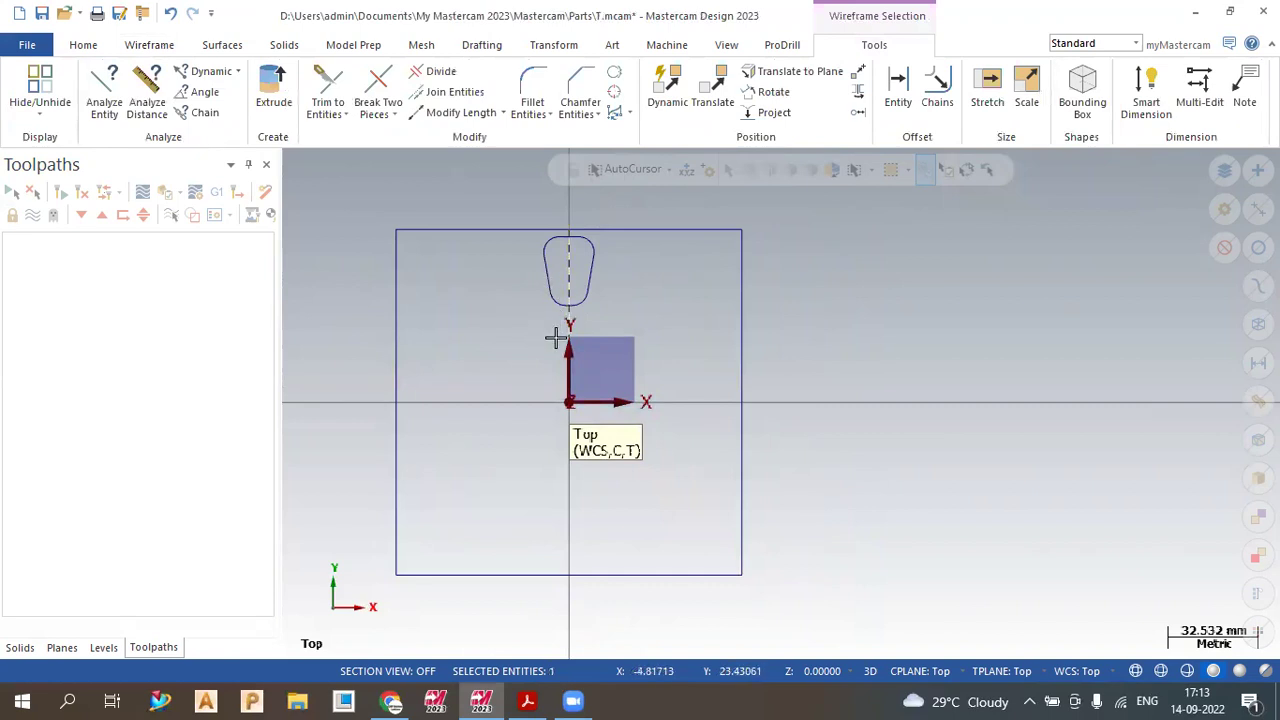
pyautogui.press('Escape')
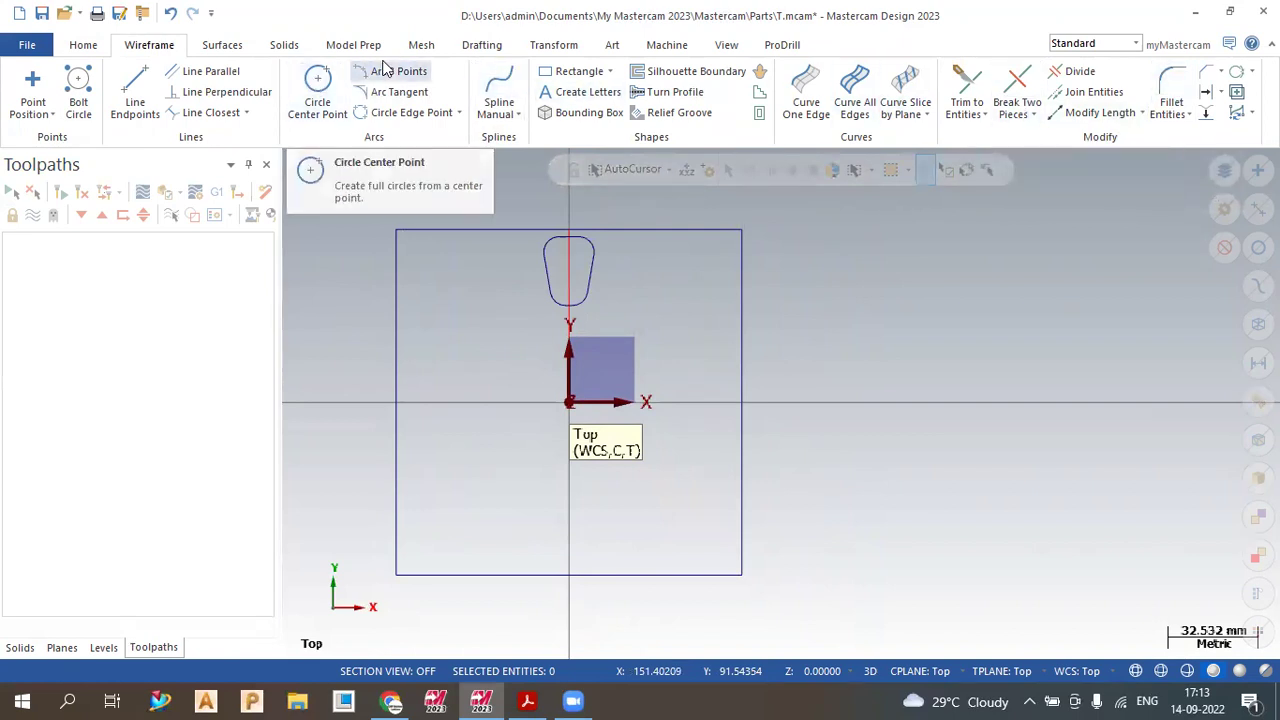
# - Set up a rotated copy of the filleted wedge profile about the origin with 6 instances over a 360° total sweep
pyautogui.click(553, 45)
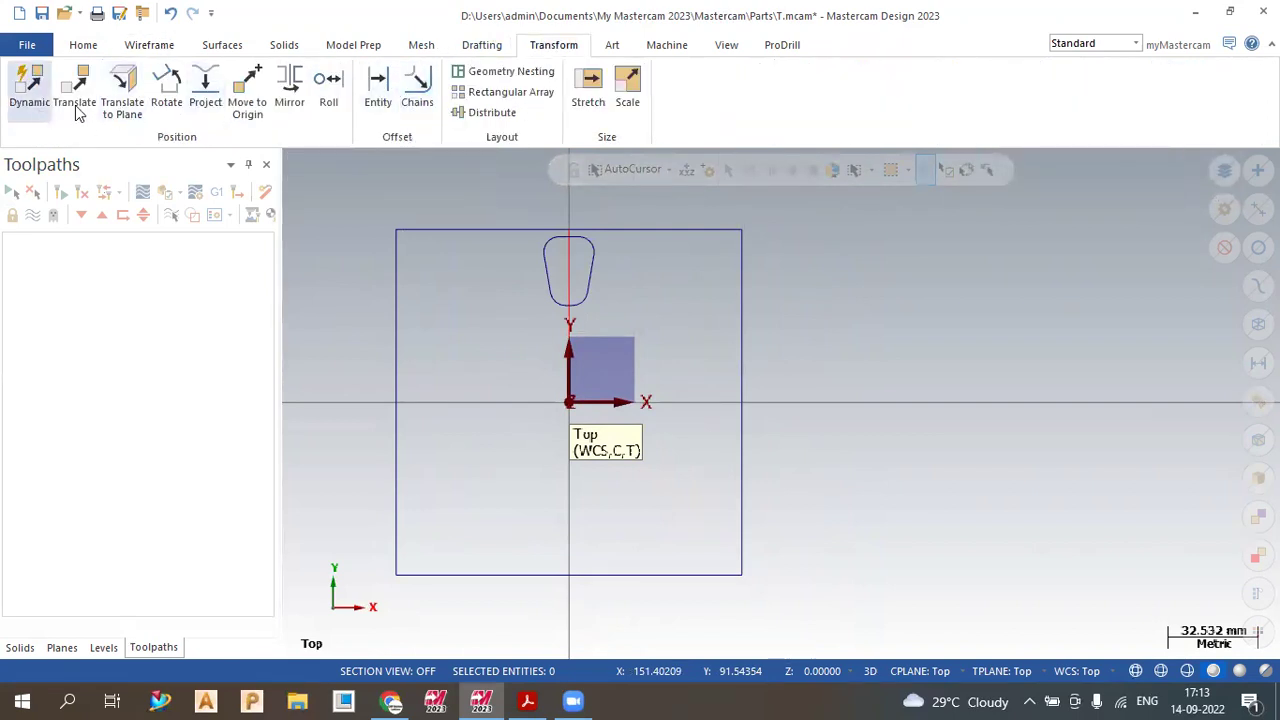
pyautogui.click(167, 88)
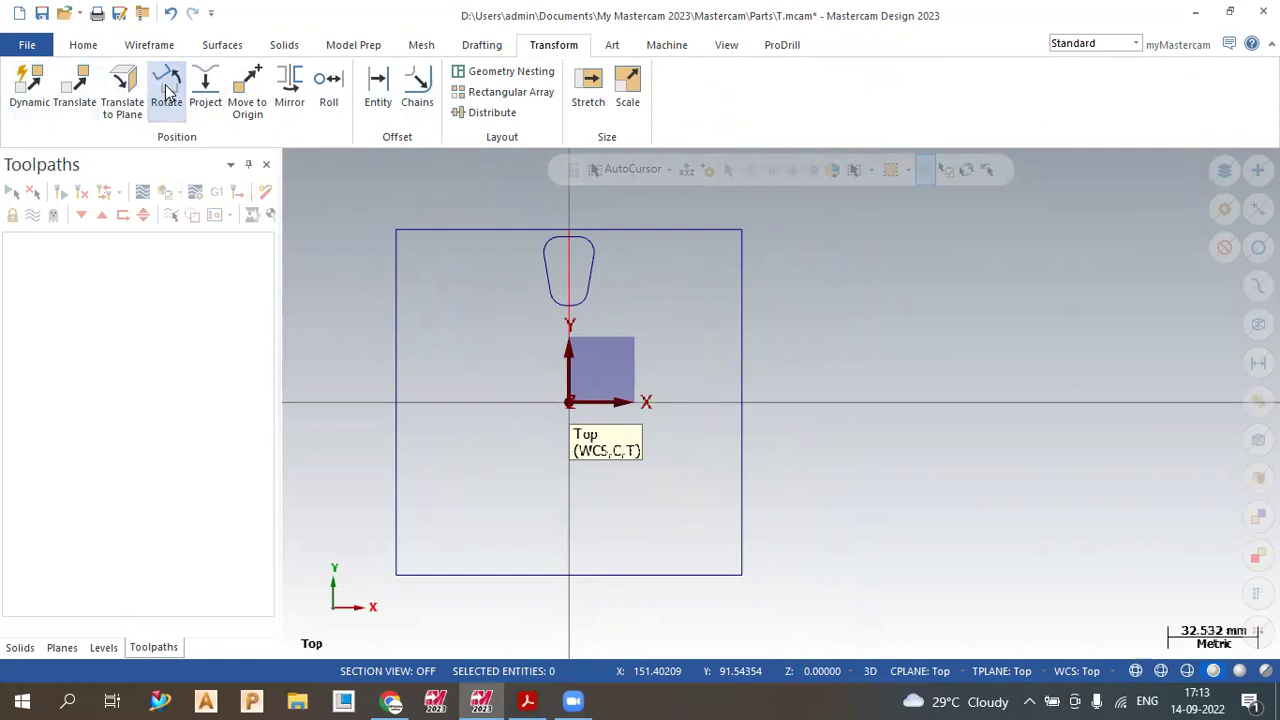
pyautogui.moveTo(535, 209); pyautogui.dragTo(628, 336)
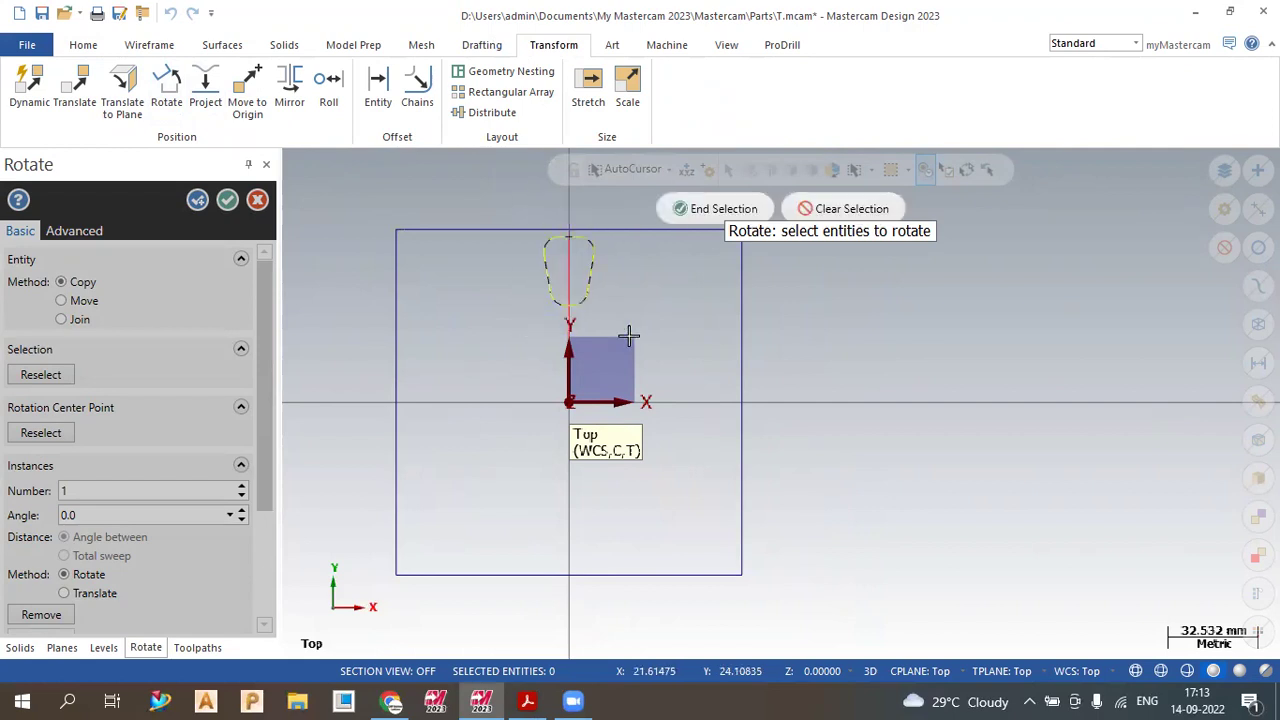
pyautogui.click(695, 209)
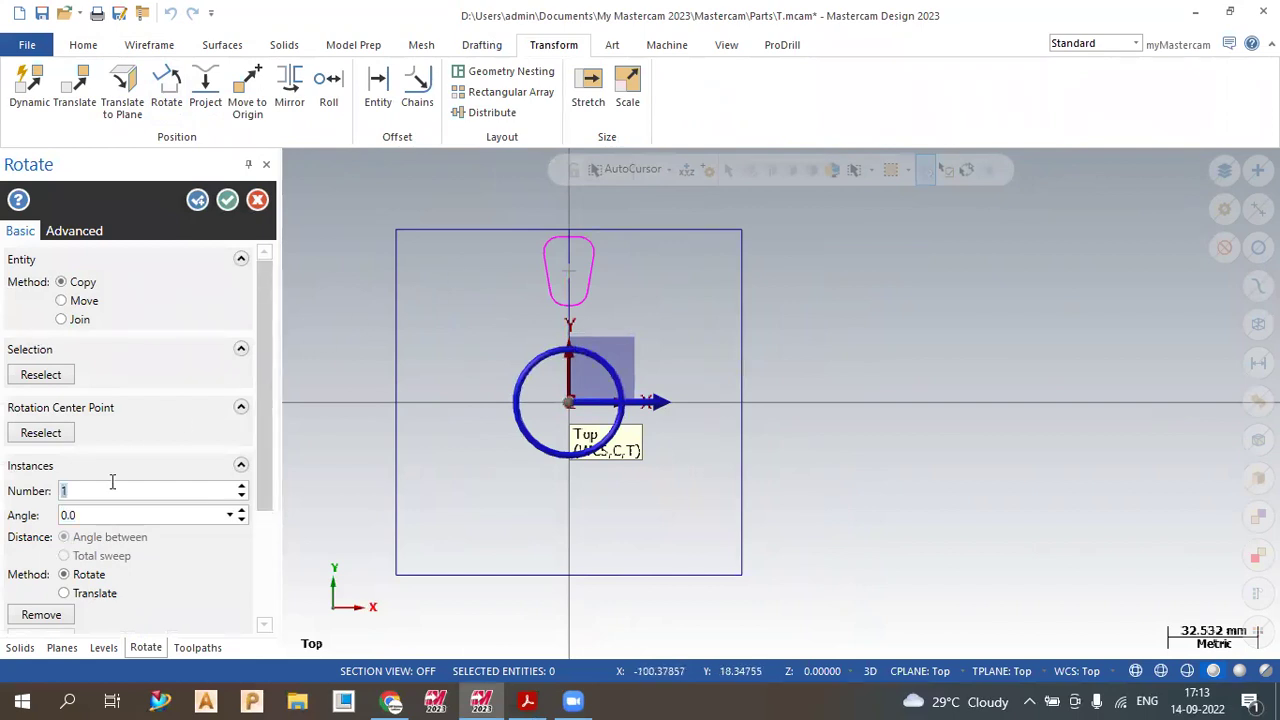
pyautogui.press('Return')
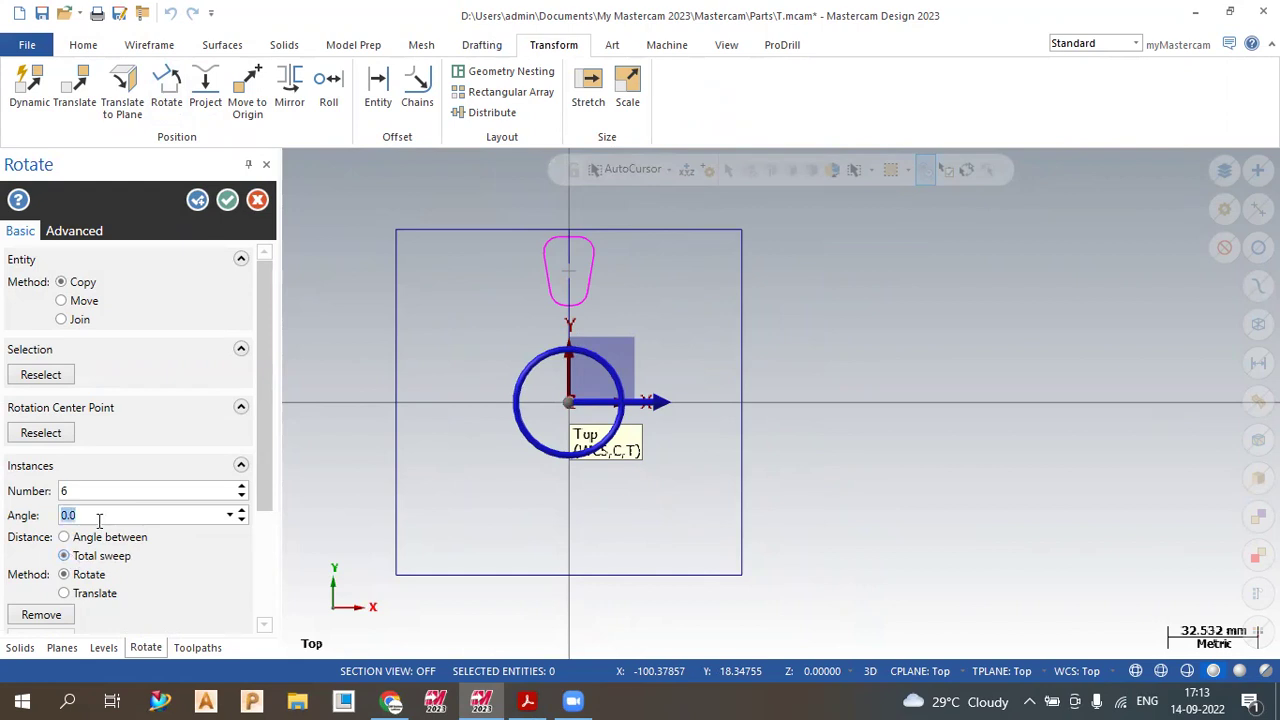
pyautogui.write('360')
pyautogui.press('Return')
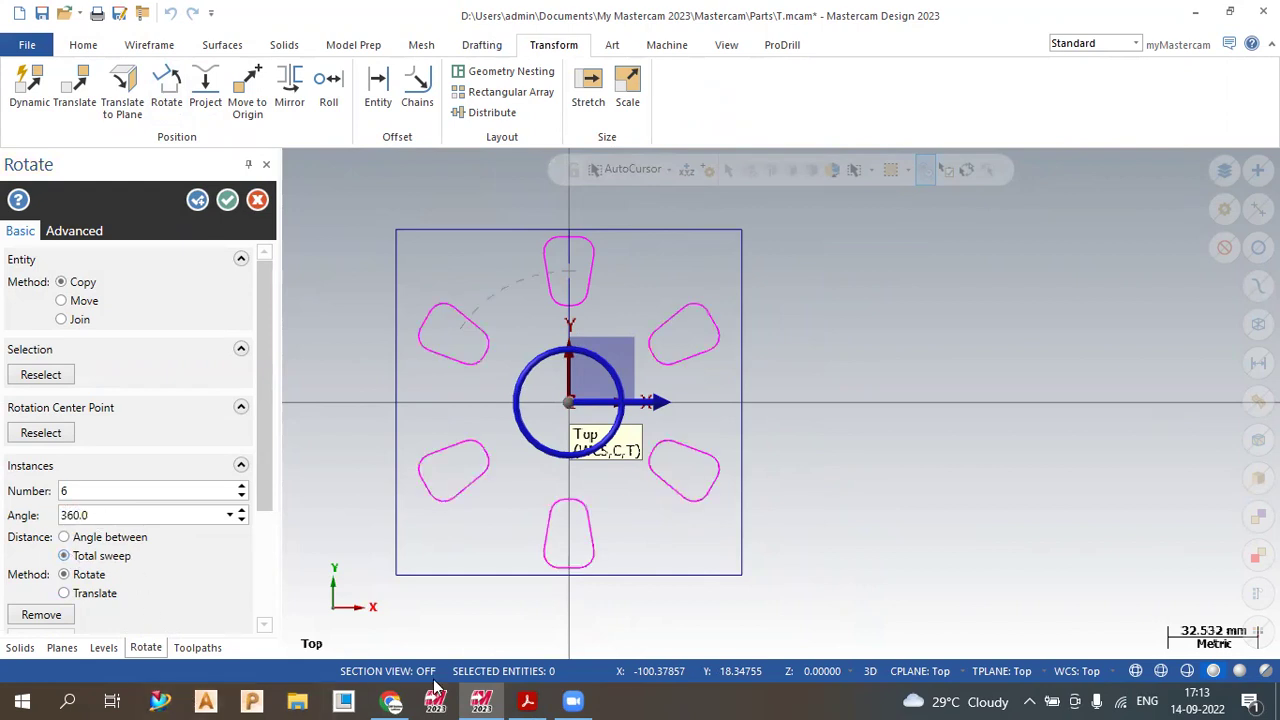
# - Check the number of slots in 2d.pdf, and set the rotated copies to 8 instances
pyautogui.click(529, 701)
pyautogui.click(532, 701)
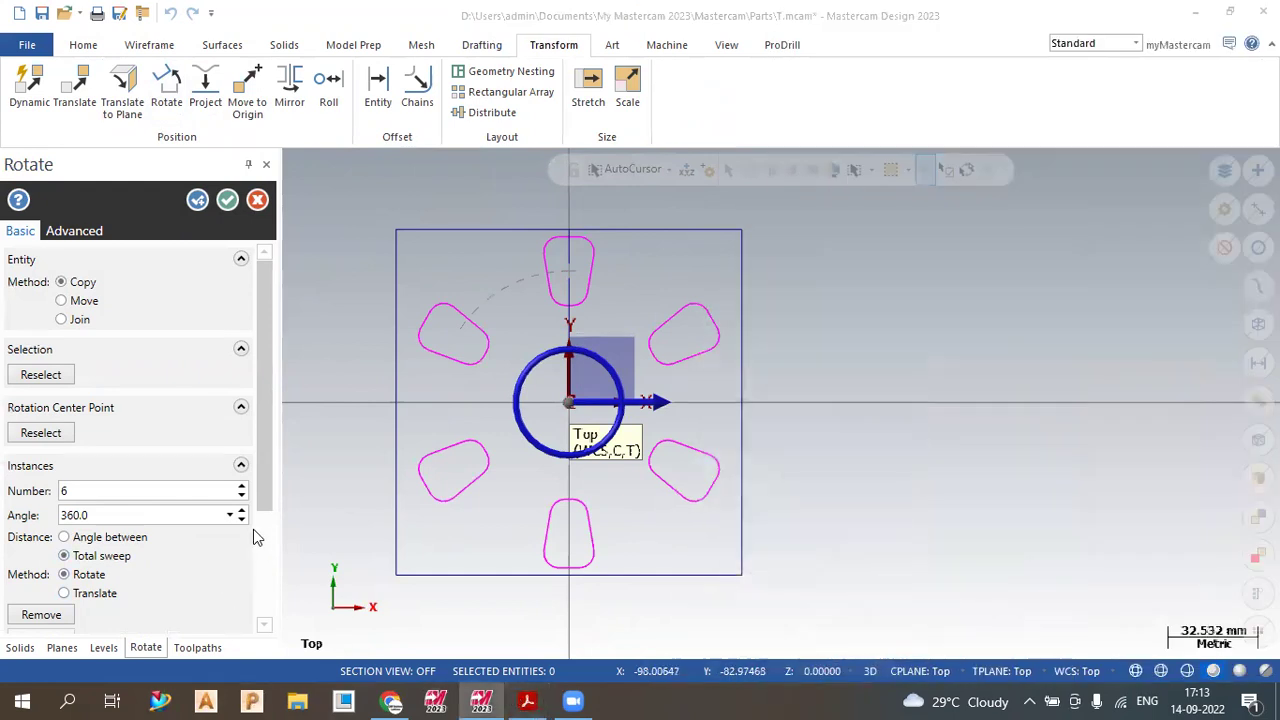
pyautogui.click(242, 487)
pyautogui.click(242, 487)
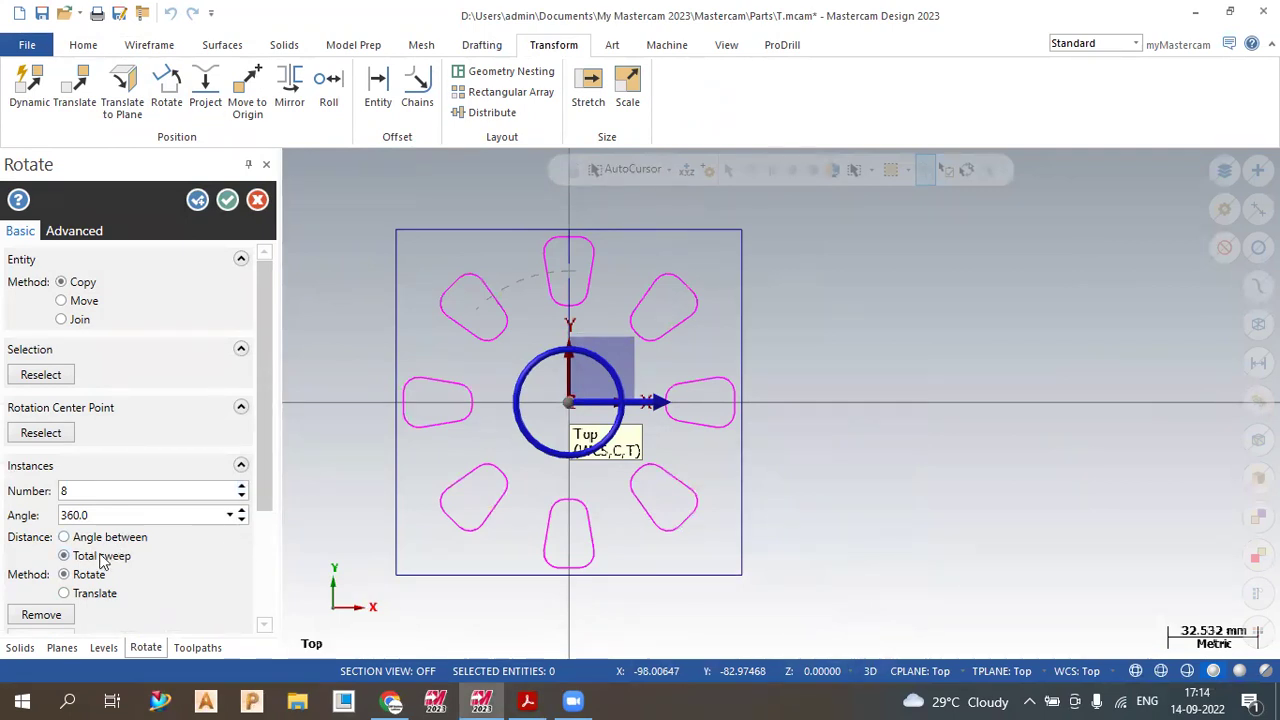
# - Try a 180° total sweep for the rotated wedge copies, and restore the angle to 360°
pyautogui.click(121, 516)
pyautogui.write('180')
pyautogui.press('Tab')
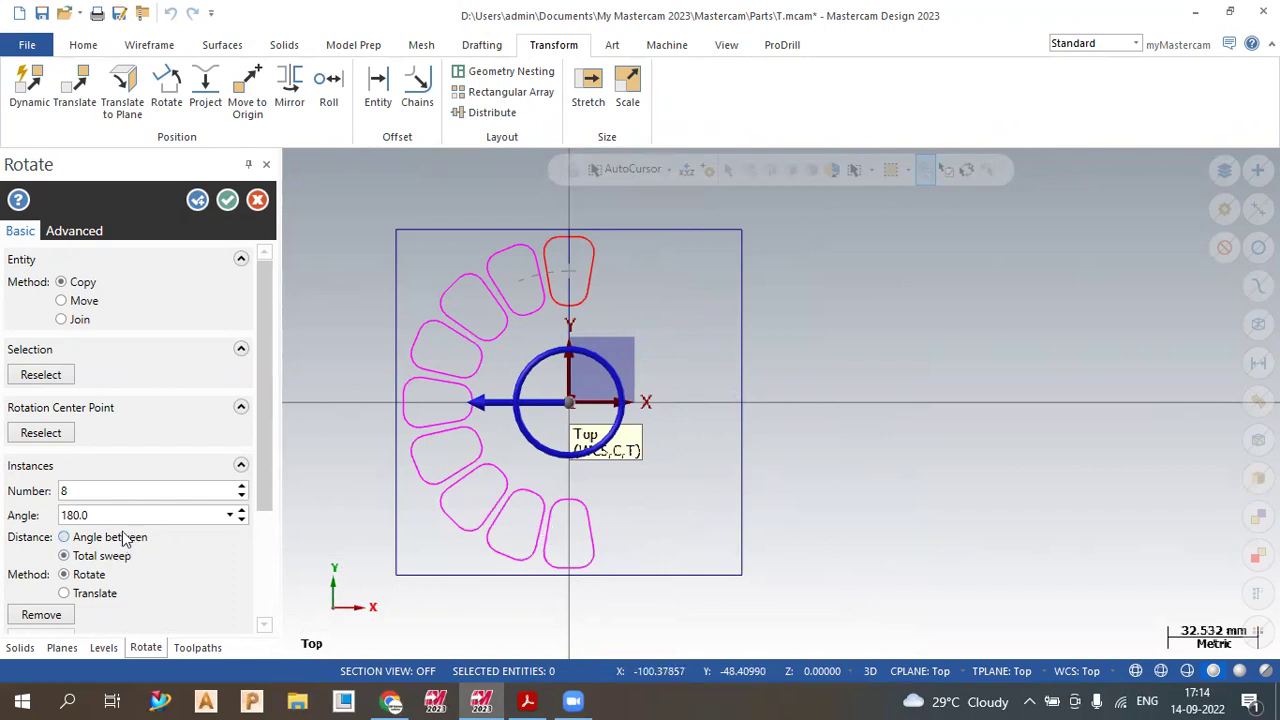
pyautogui.doubleClick(172, 515)
pyautogui.write('360')
pyautogui.press('Tab')
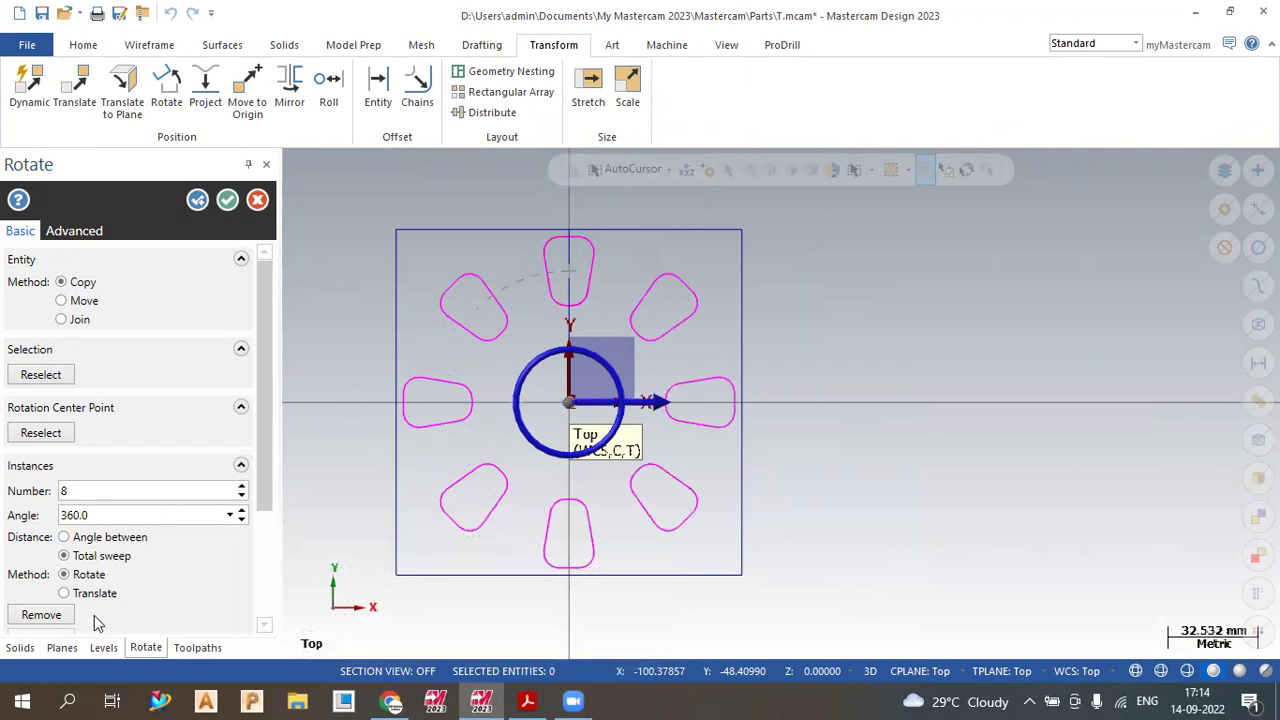
# - Apply the rotated wedge copies and clear their result colours
pyautogui.click(228, 201)
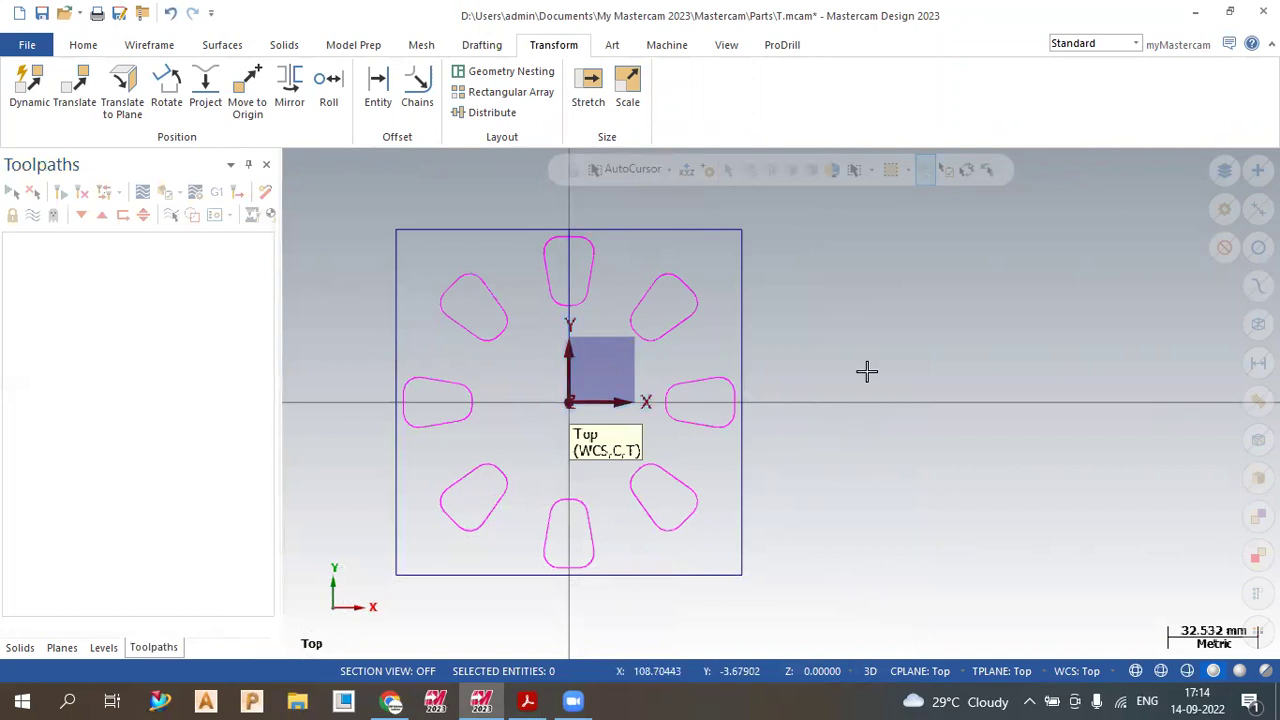
pyautogui.rightClick(843, 252)
pyautogui.press('Escape')
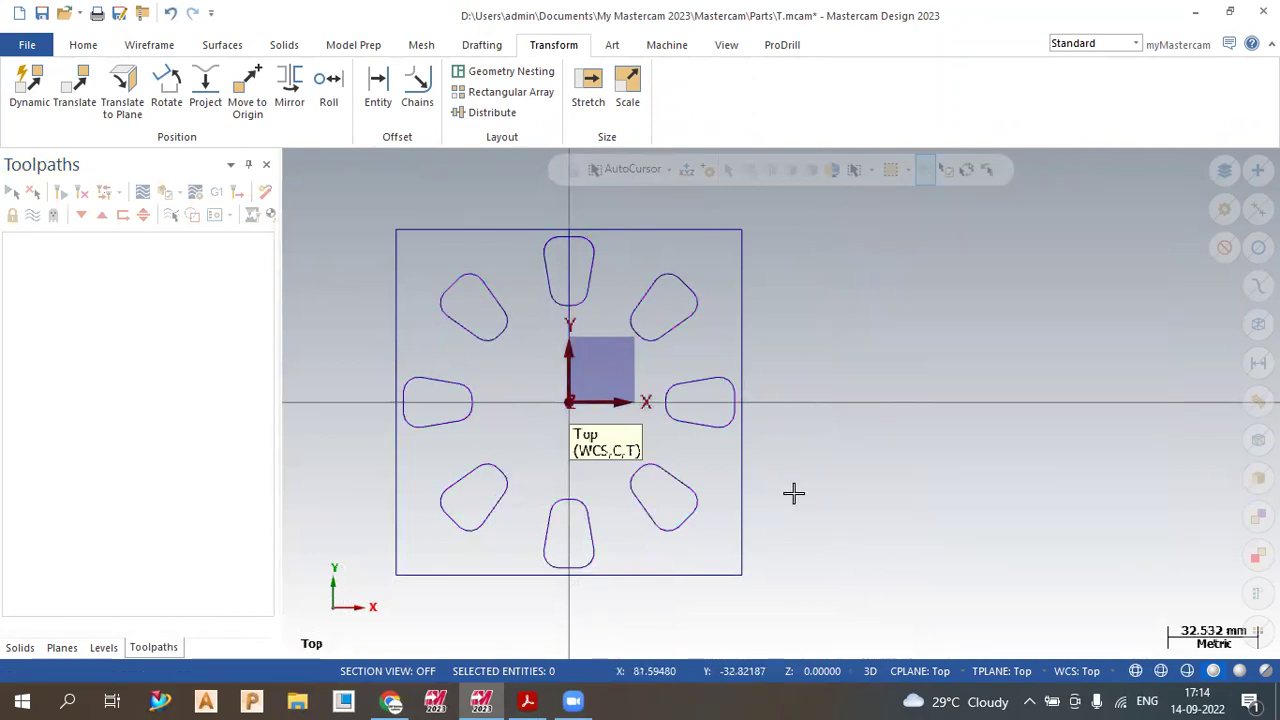
# - Check the corner hole spacing in 2d.pdf, and draw a 105 by 105 mm rectangle centred on the origin
pyautogui.click(527, 701)
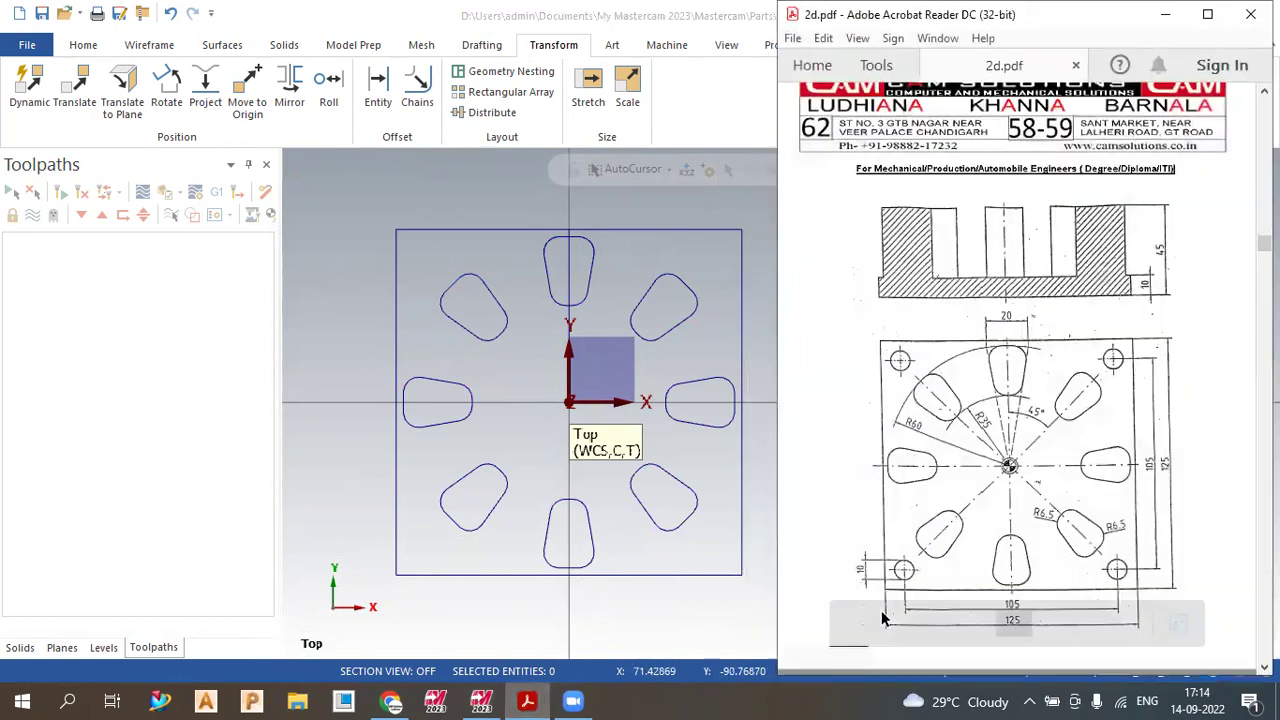
pyautogui.scroll(-2, 966, 531)
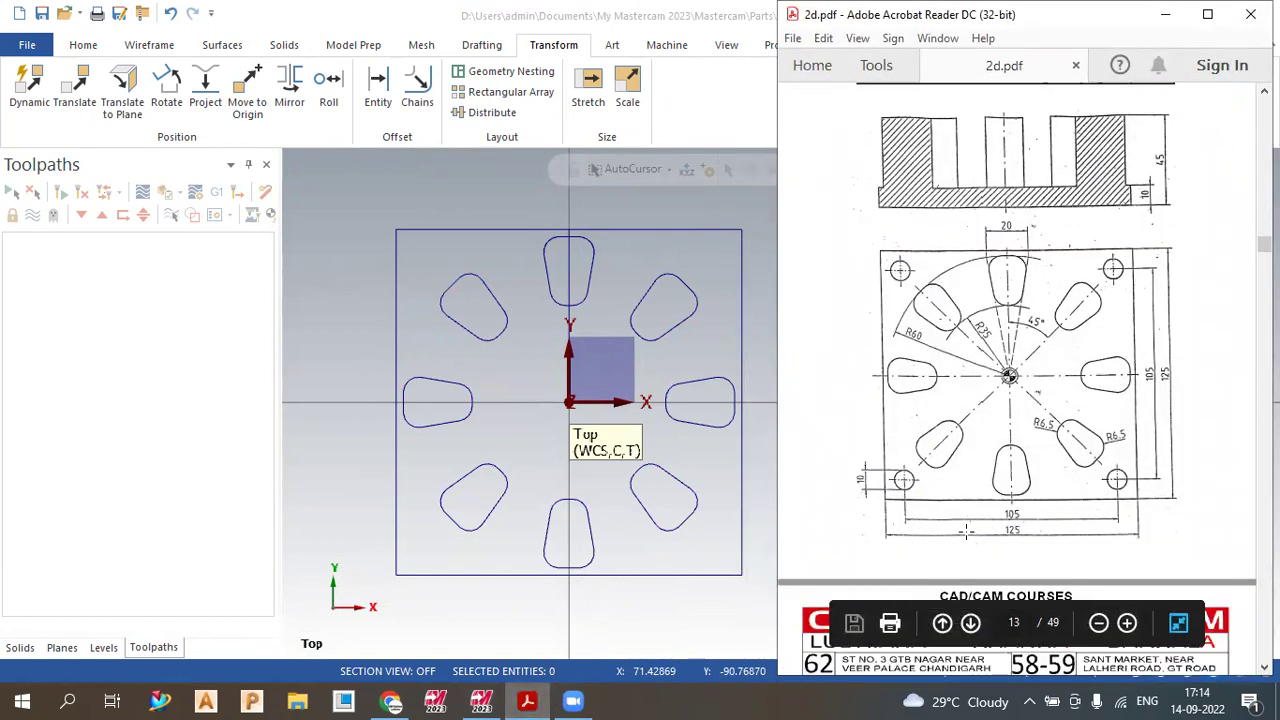
pyautogui.scroll(2, 987, 528)
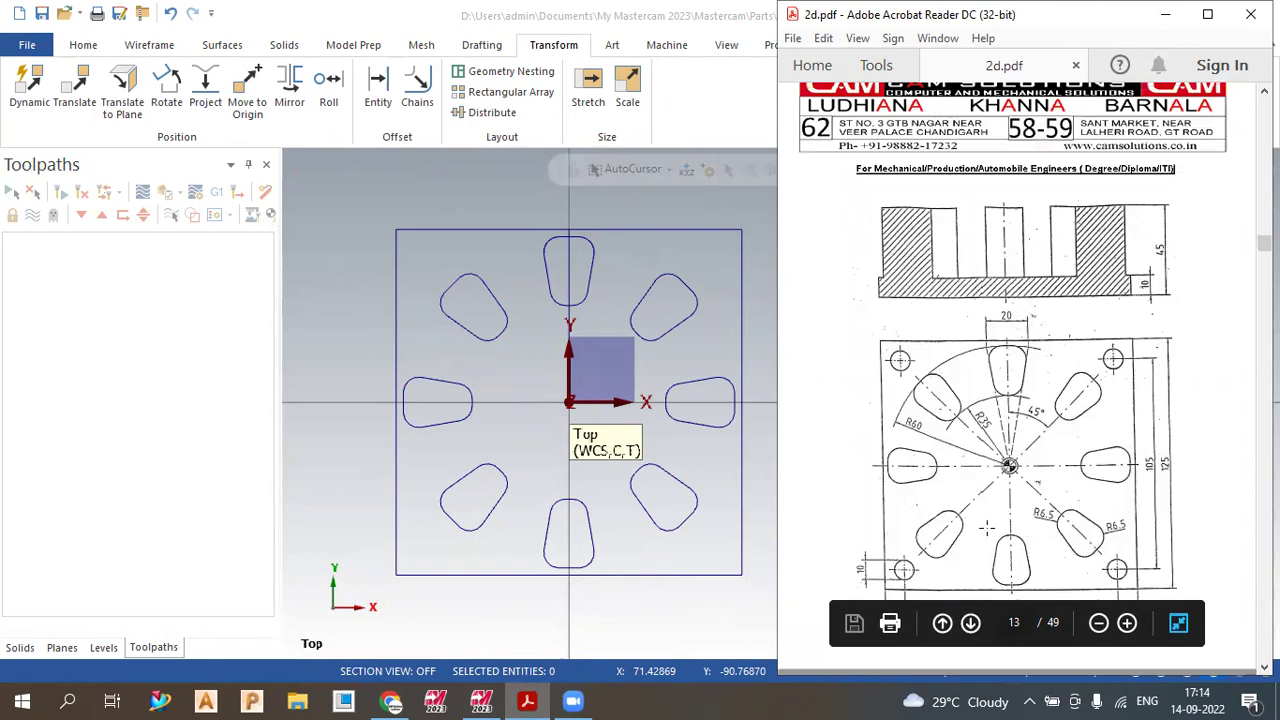
pyautogui.click(523, 349)
pyautogui.click(150, 45)
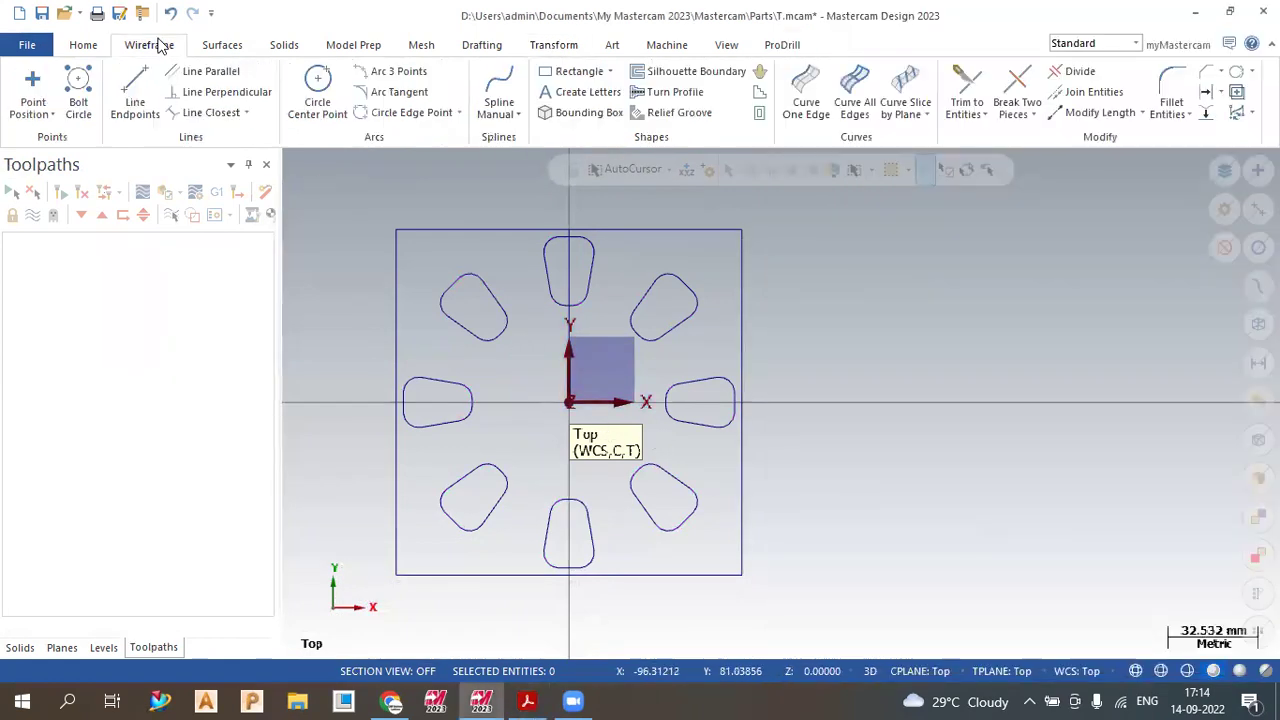
pyautogui.click(575, 71)
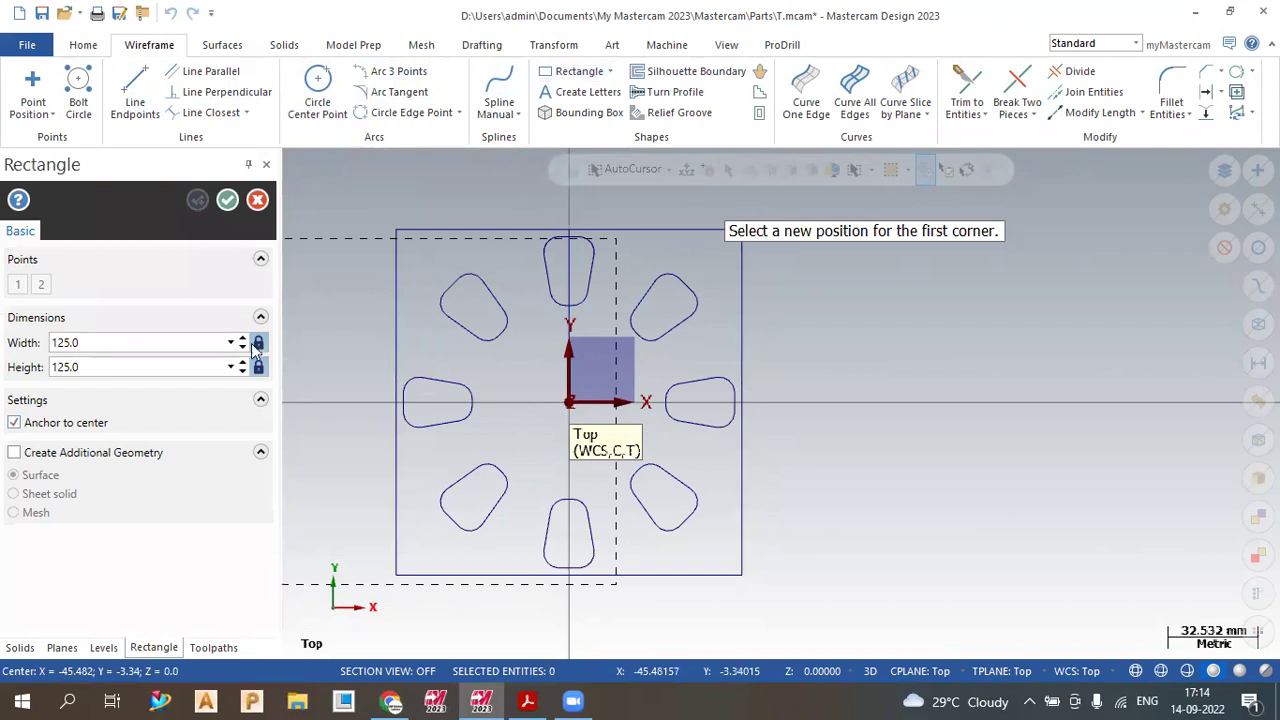
pyautogui.doubleClick(148, 343)
pyautogui.write('1')
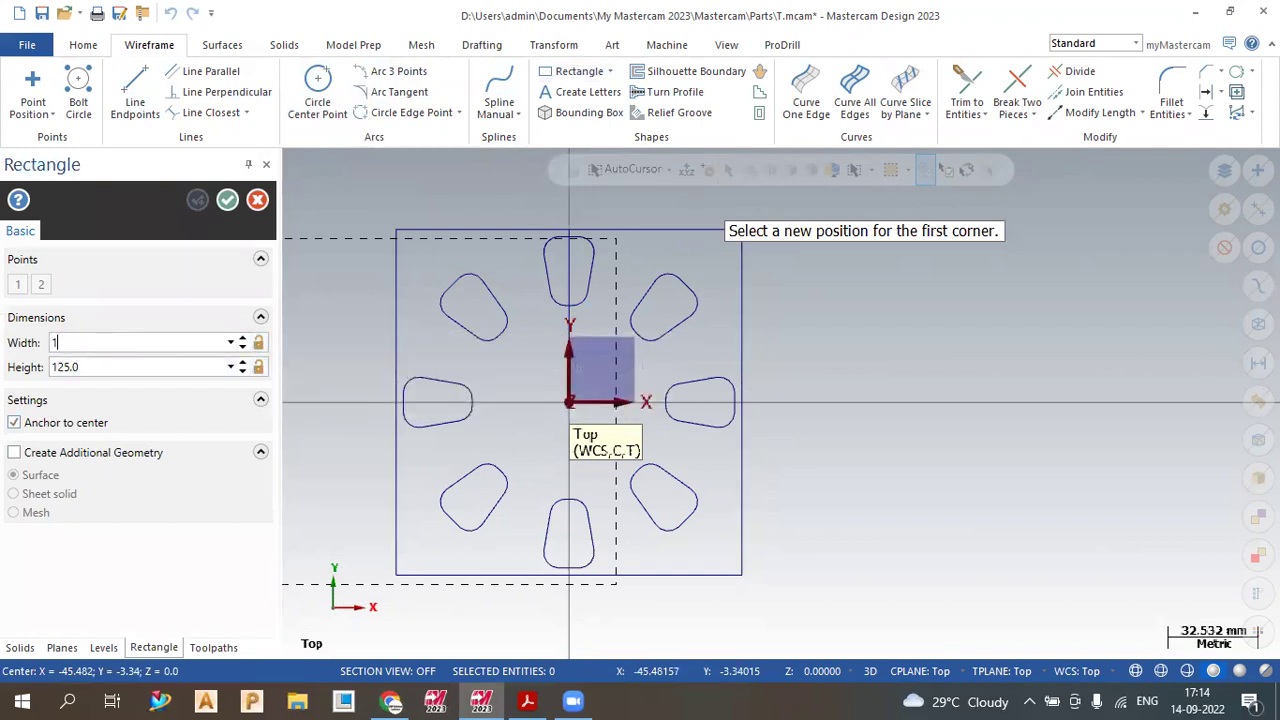
pyautogui.write('05')
pyautogui.click(140, 367)
pyautogui.doubleClick(140, 367)
pyautogui.write('1')
pyautogui.click(565, 401)
pyautogui.click(227, 200)
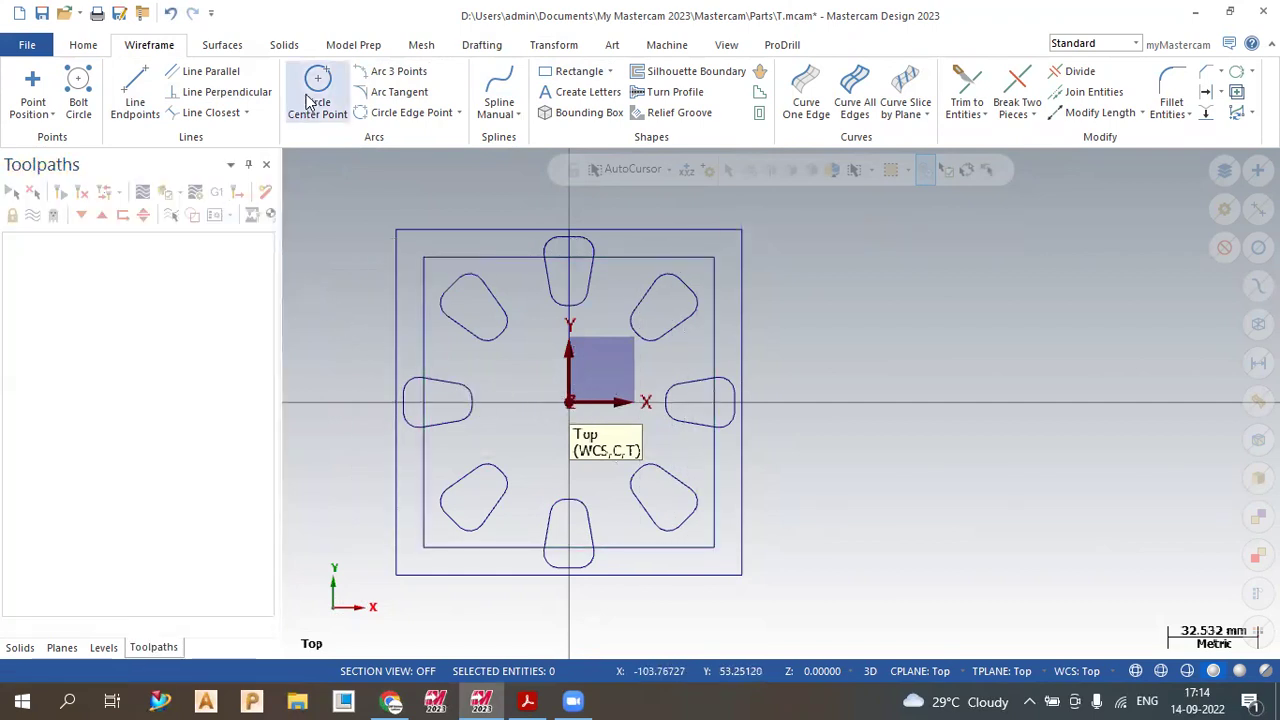
# - Draw a 10 mm diameter circle centred on the inner square's lower-left corner
pyautogui.click(317, 90)
pyautogui.click(424, 547)
pyautogui.click(425, 560)
pyautogui.click(124, 438)
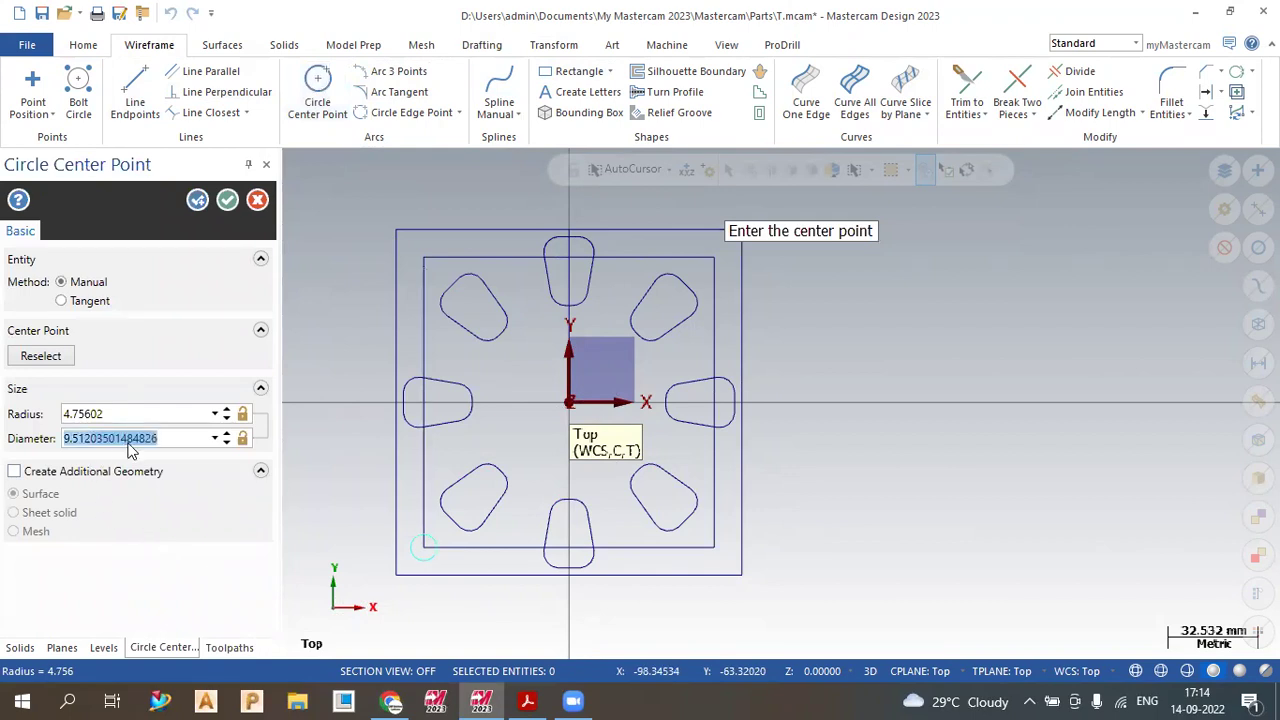
pyautogui.write('10.0')
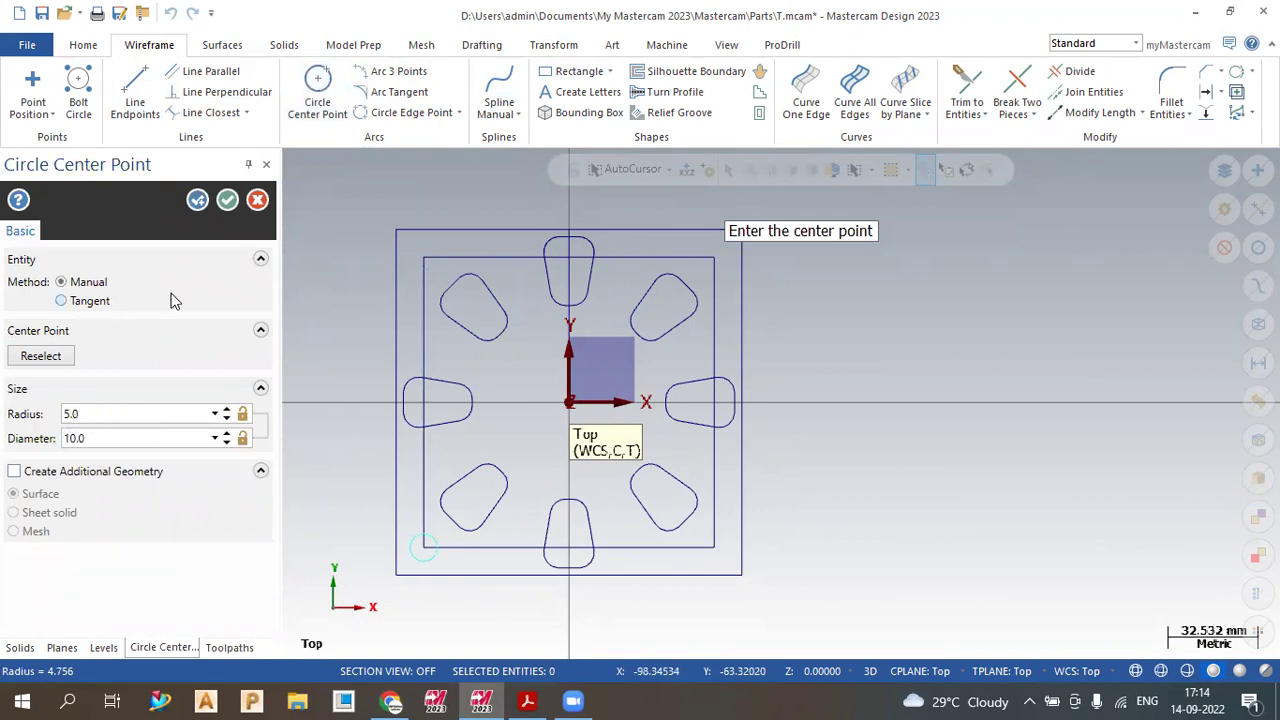
pyautogui.click(204, 203)
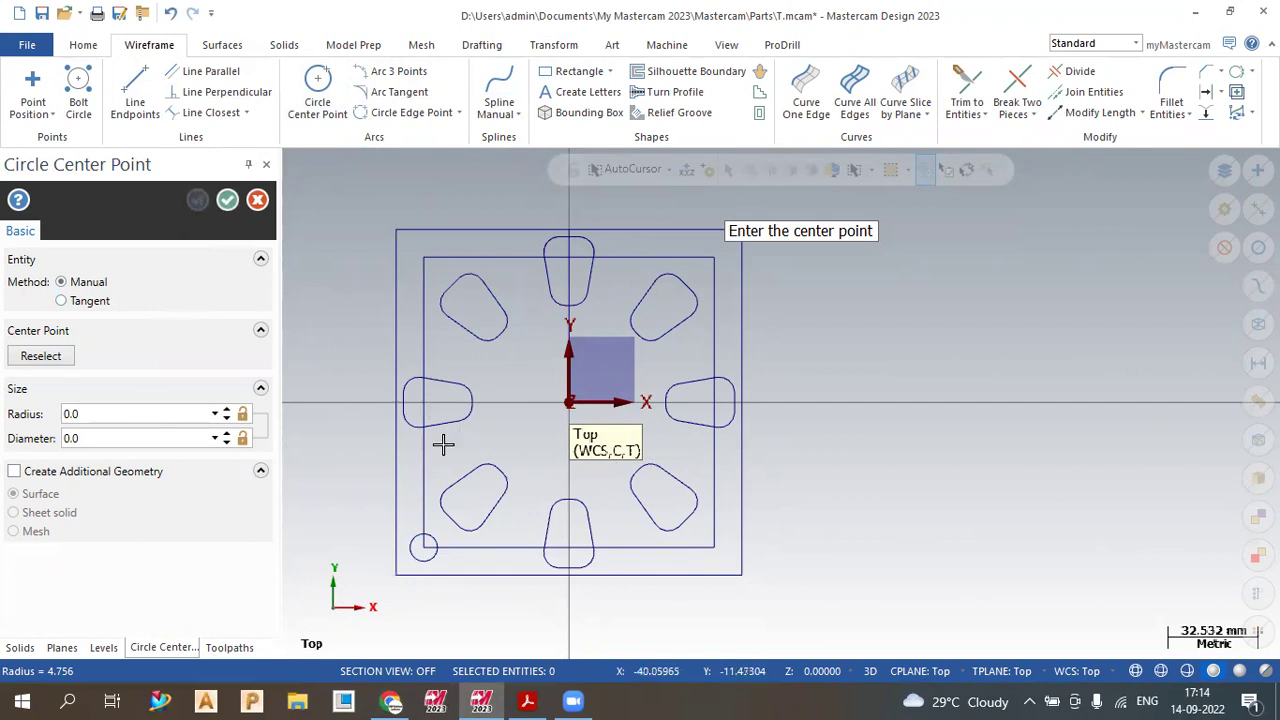
# - Draw 10 mm diameter circles on the inner square's other three corners, and undo these three circles
pyautogui.click(170, 442)
pyautogui.write('10')
pyautogui.press('Return')
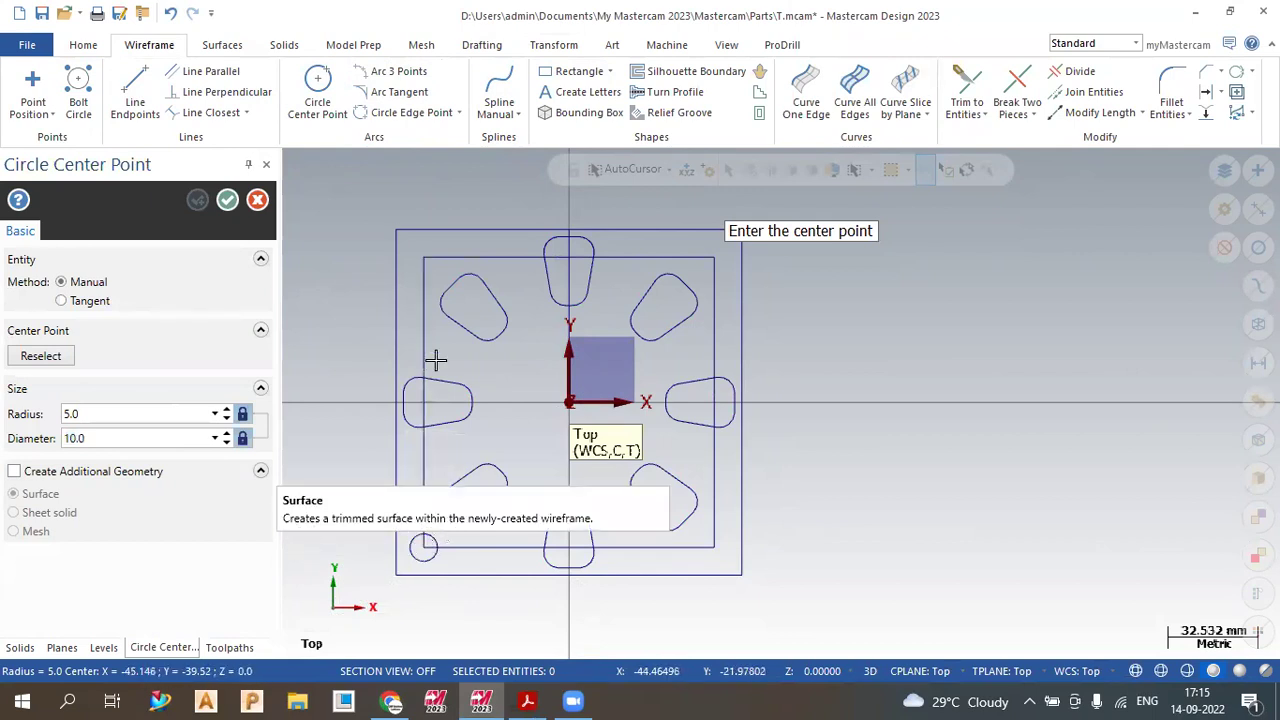
pyautogui.click(422, 260)
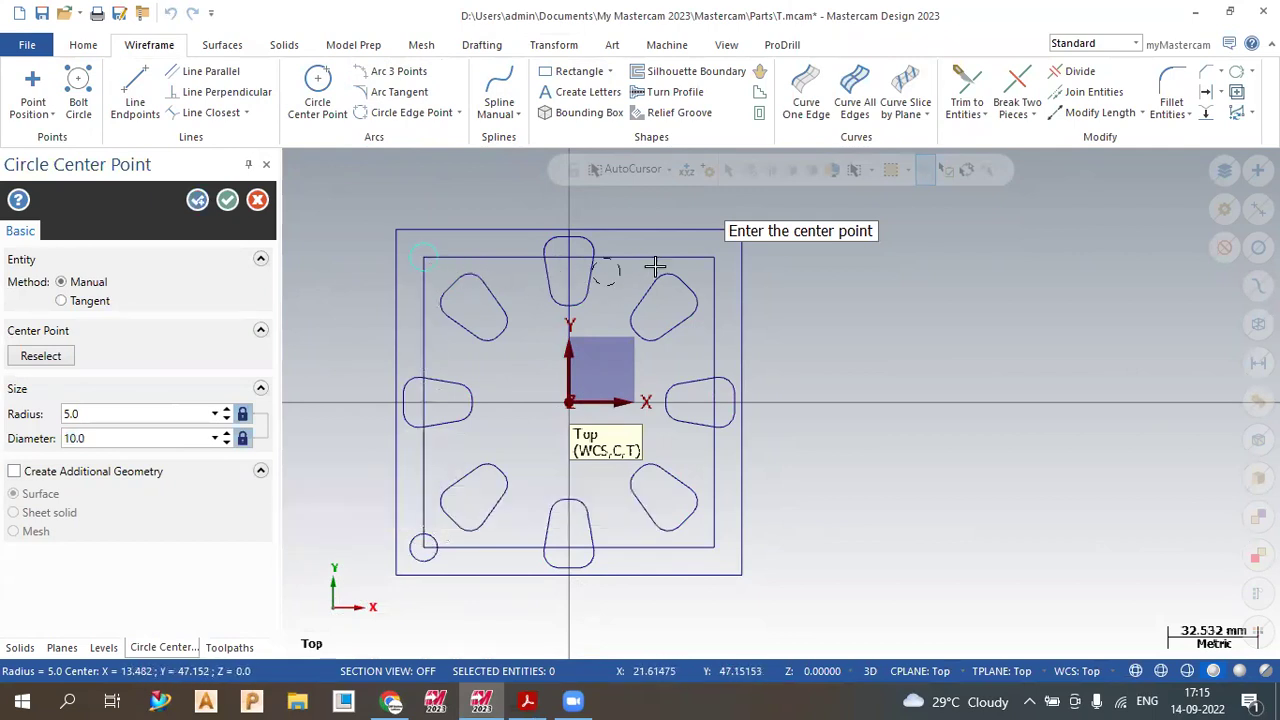
pyautogui.click(710, 258)
pyautogui.click(714, 548)
pyautogui.click(228, 200)
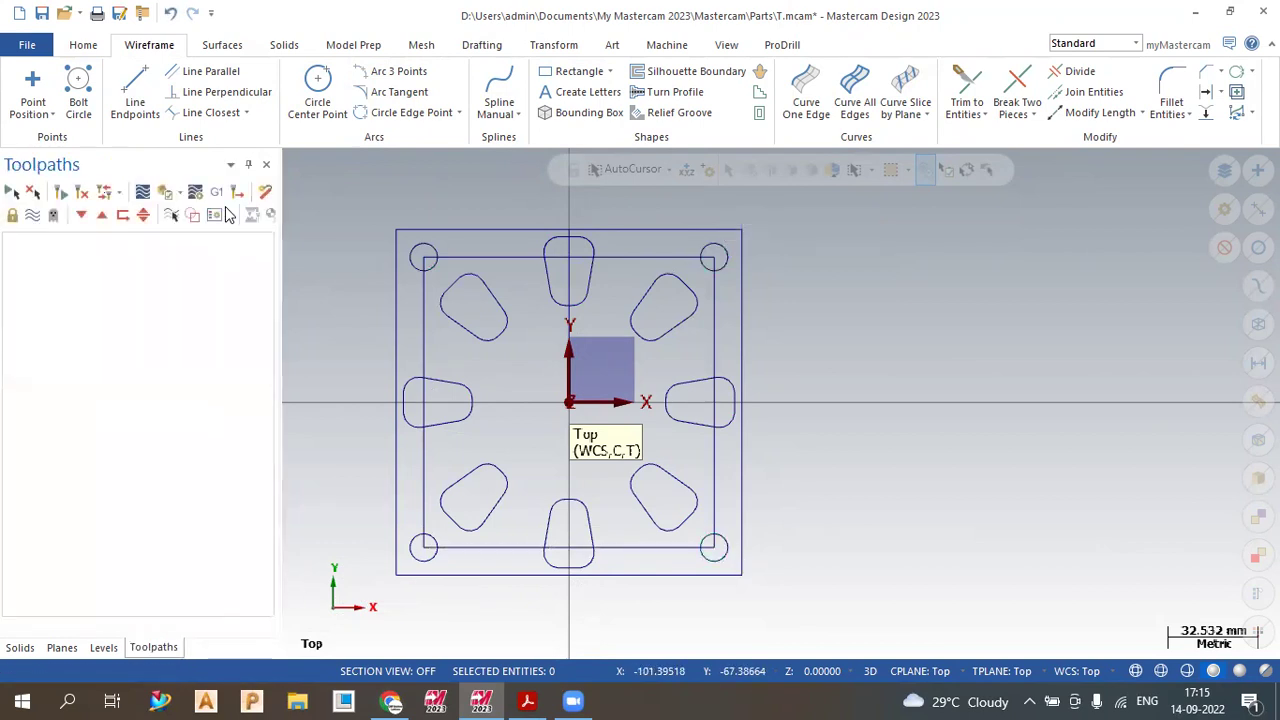
pyautogui.click(172, 14)
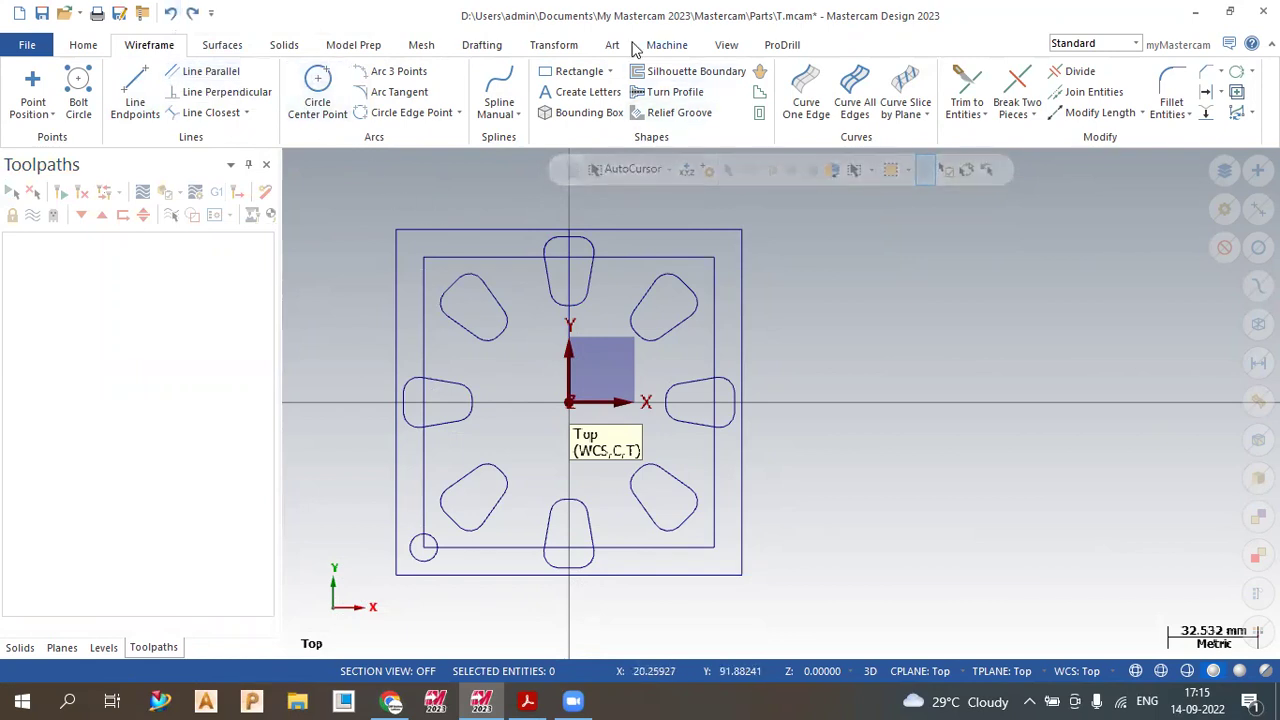
# - Set up a translated copy of the lower-left hole circle with an X distance of 105 mm
pyautogui.click(565, 46)
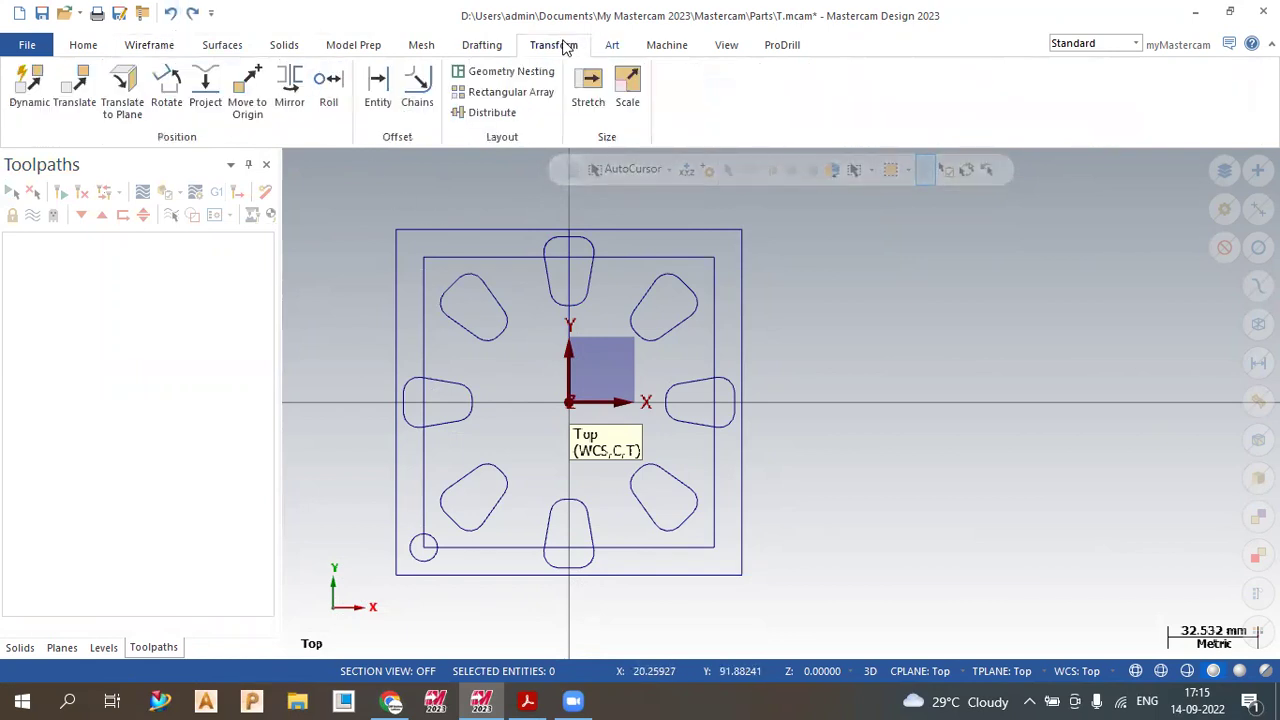
pyautogui.click(75, 90)
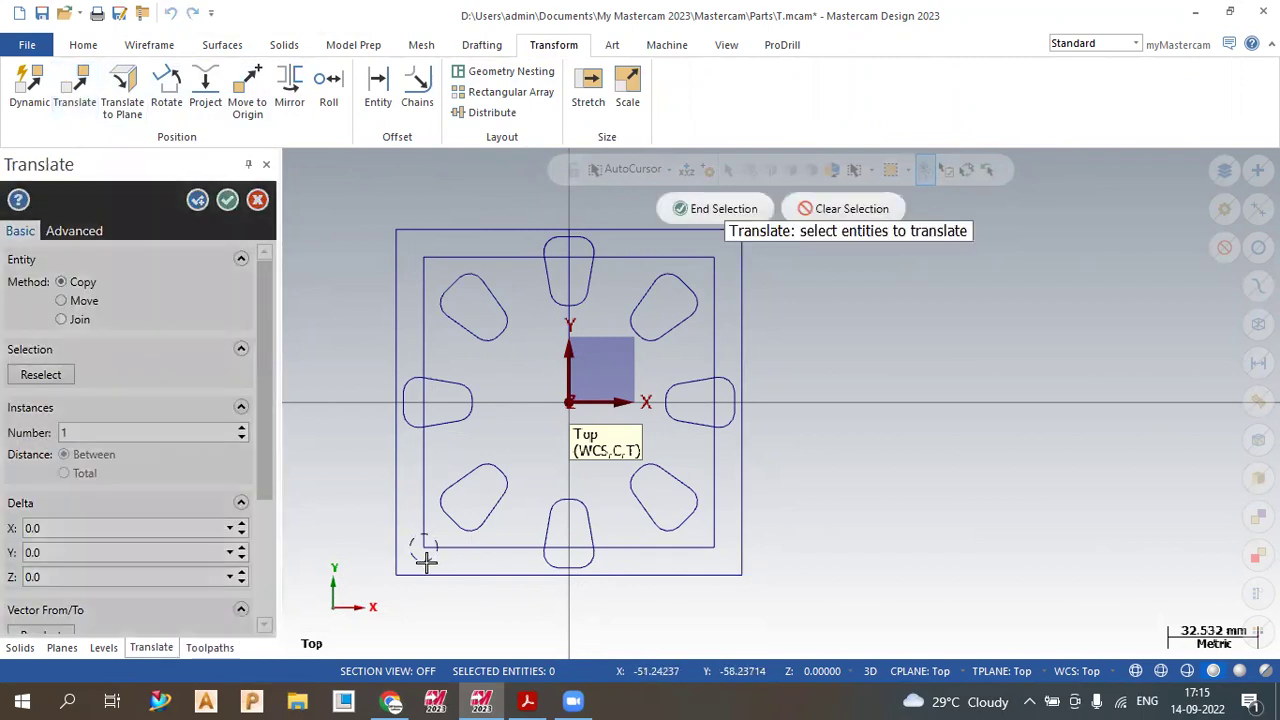
pyautogui.click(716, 208)
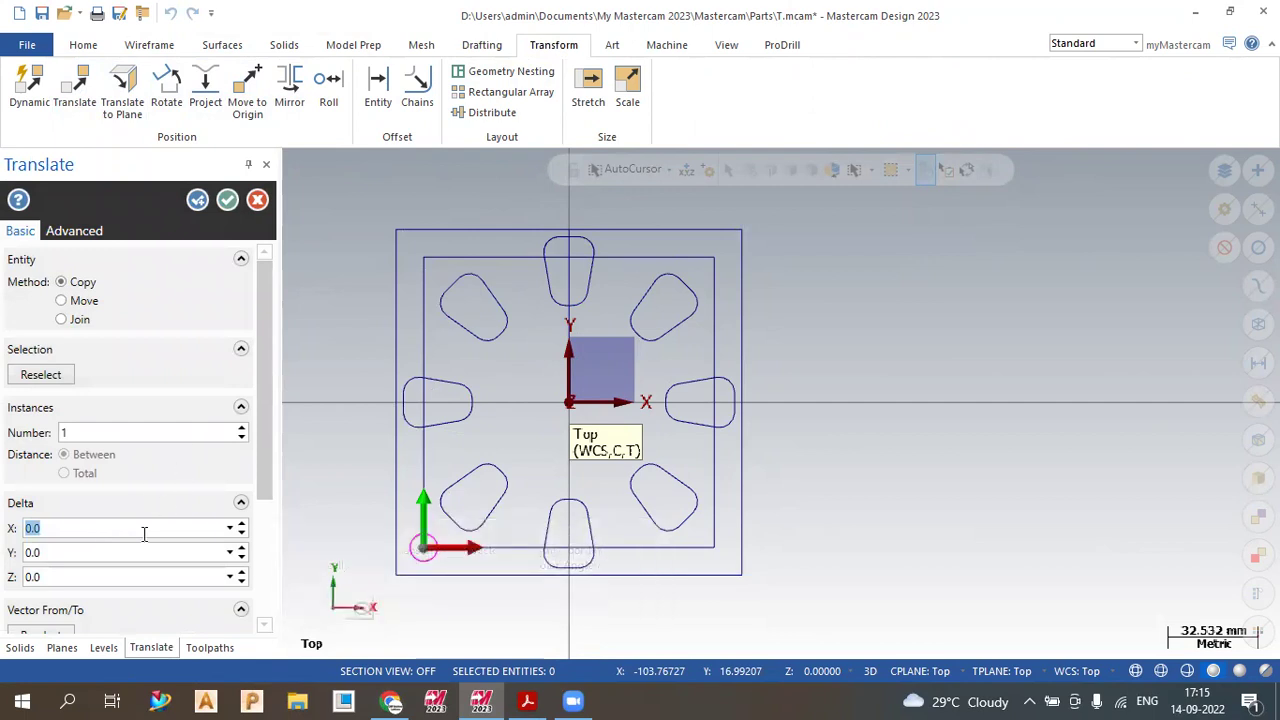
pyautogui.write('105')
pyautogui.press('Return')
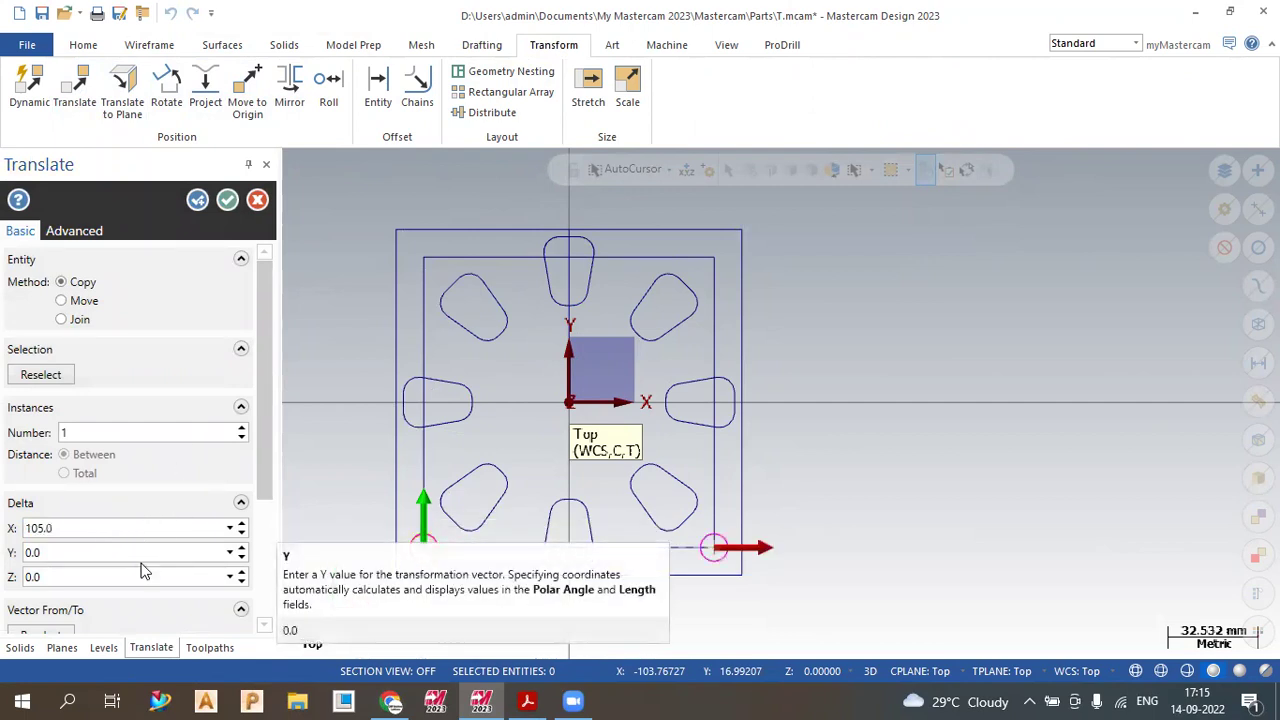
# - Try a 105 mm Y distance and two instances for the circle copy, and restore Y 0 and one instance
pyautogui.click(118, 551)
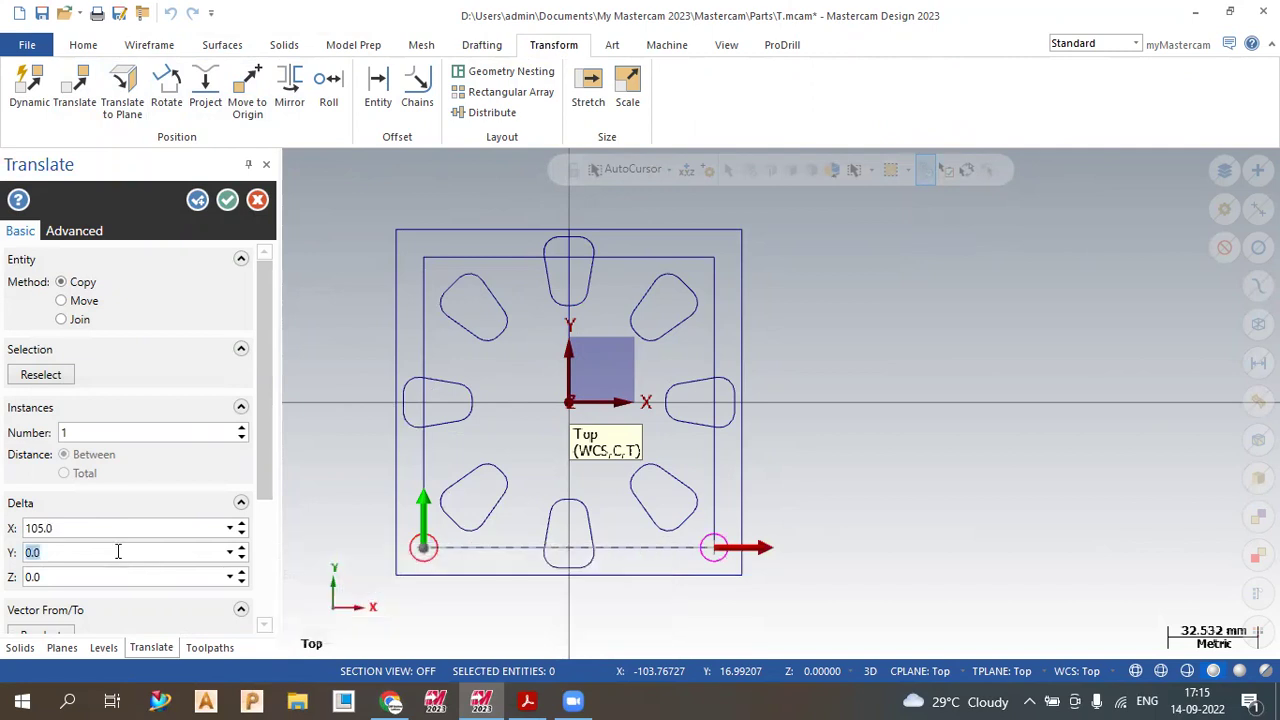
pyautogui.write('105')
pyautogui.press('Return')
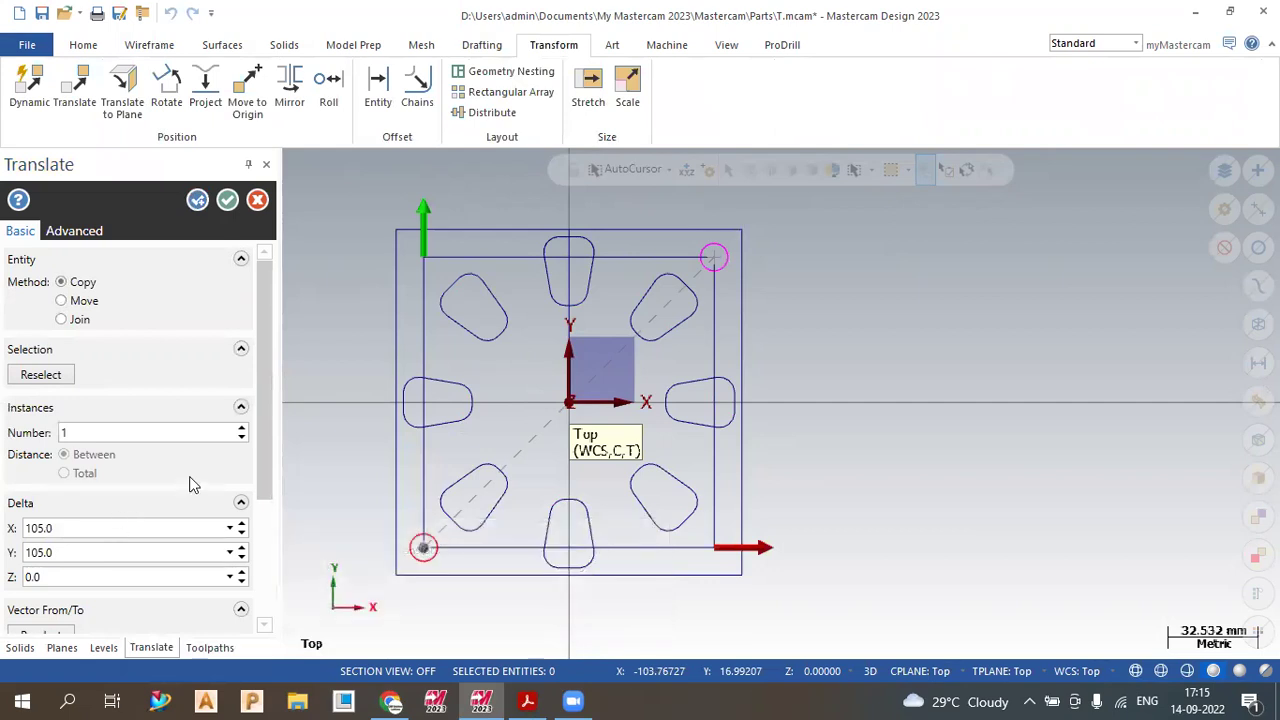
pyautogui.click(241, 428)
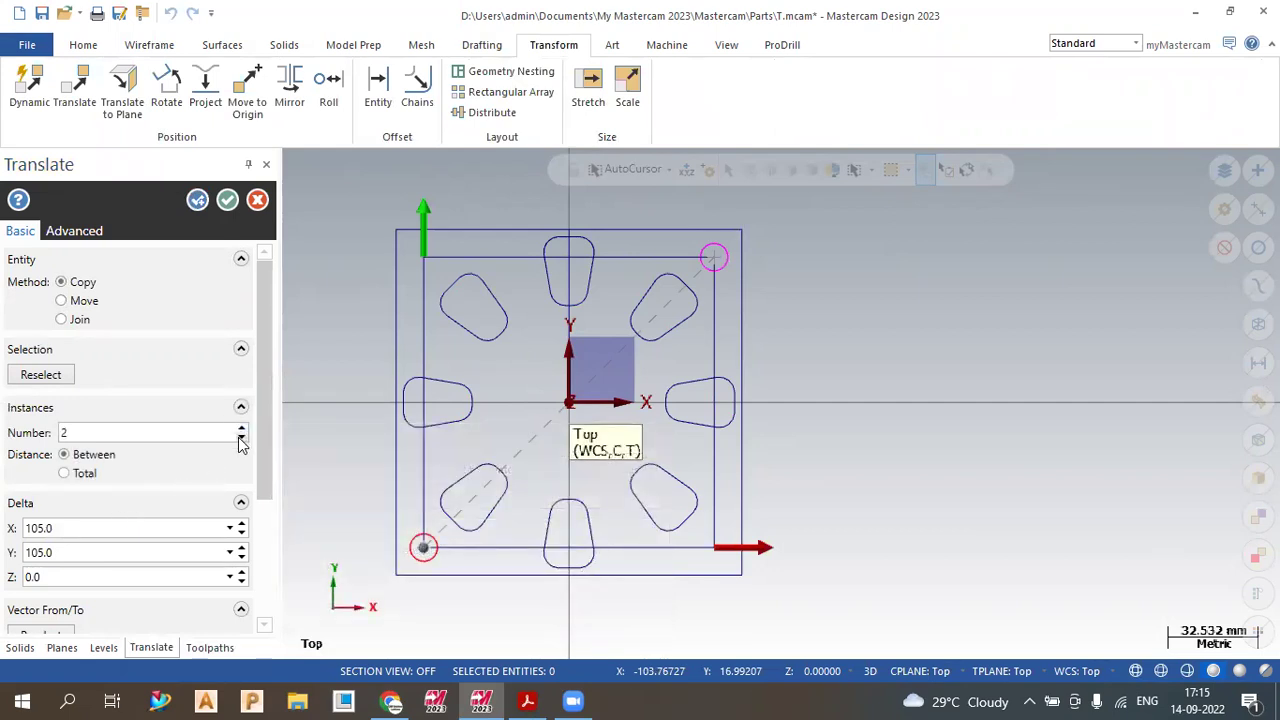
pyautogui.moveTo(263, 431); pyautogui.dragTo(287, 400)
pyautogui.scroll(-1, 561, 476)
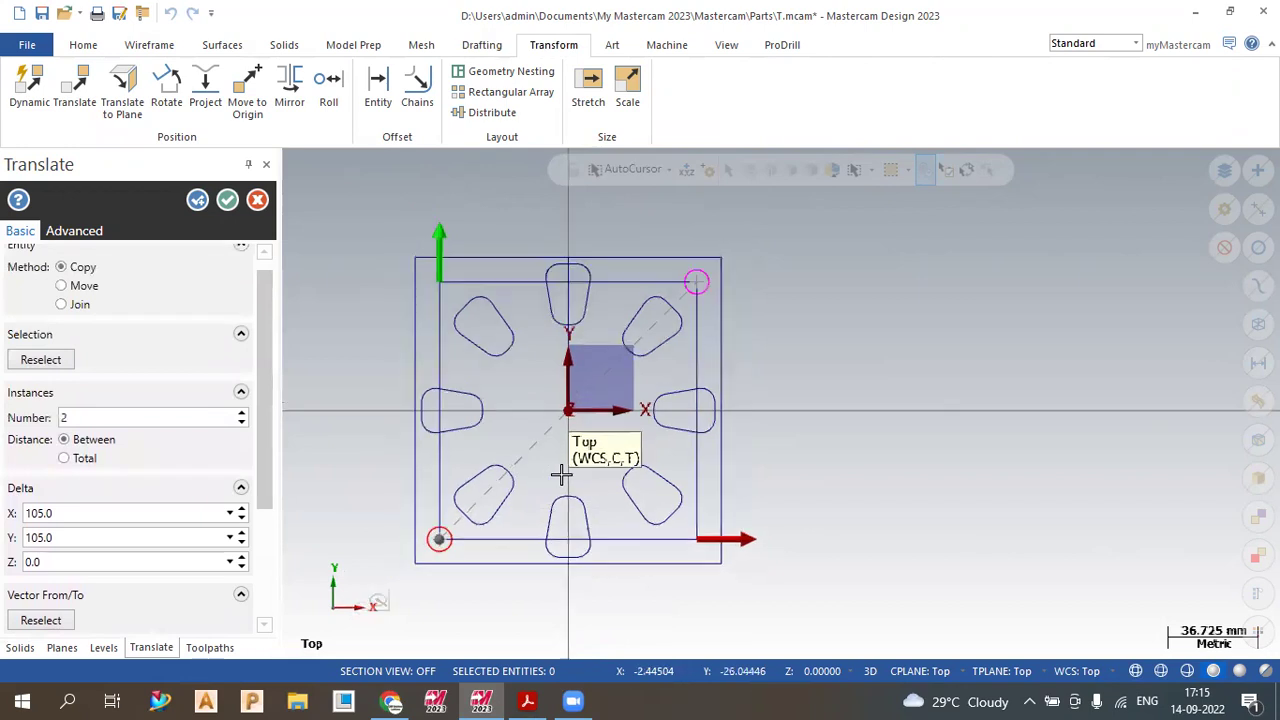
pyautogui.scroll(-3, 561, 476)
pyautogui.scroll(1, 437, 526)
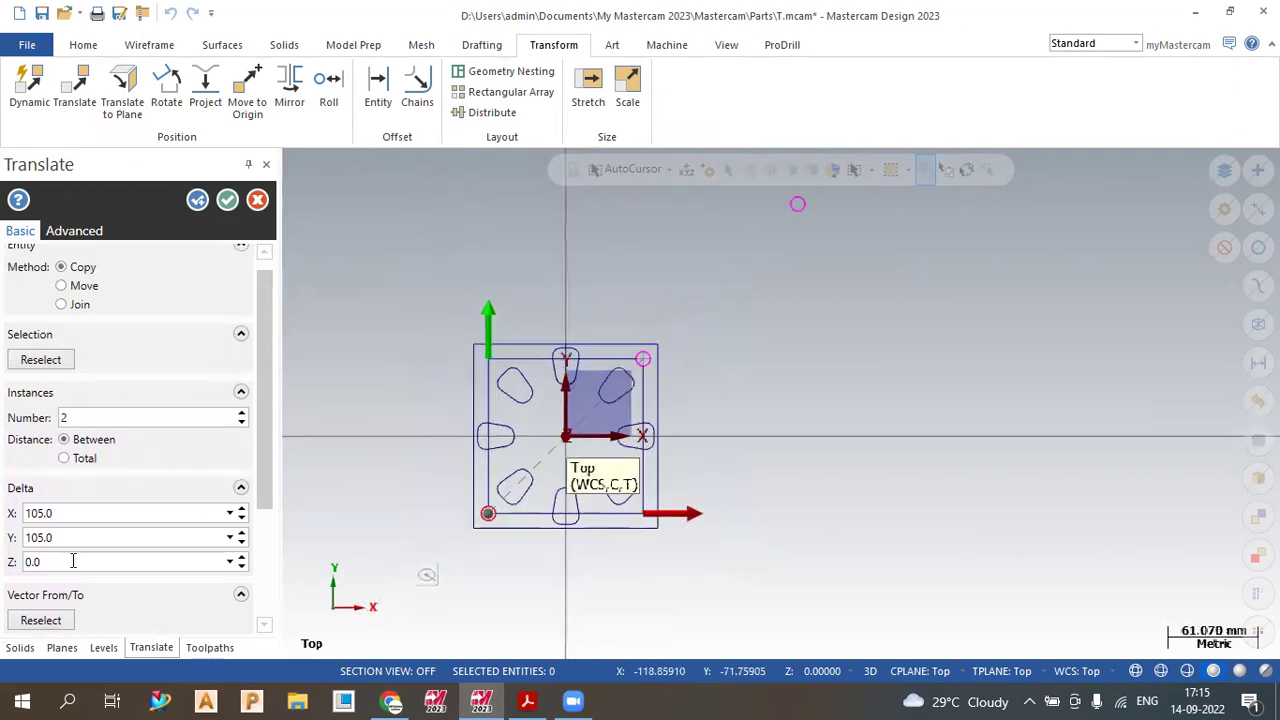
pyautogui.press('Return')
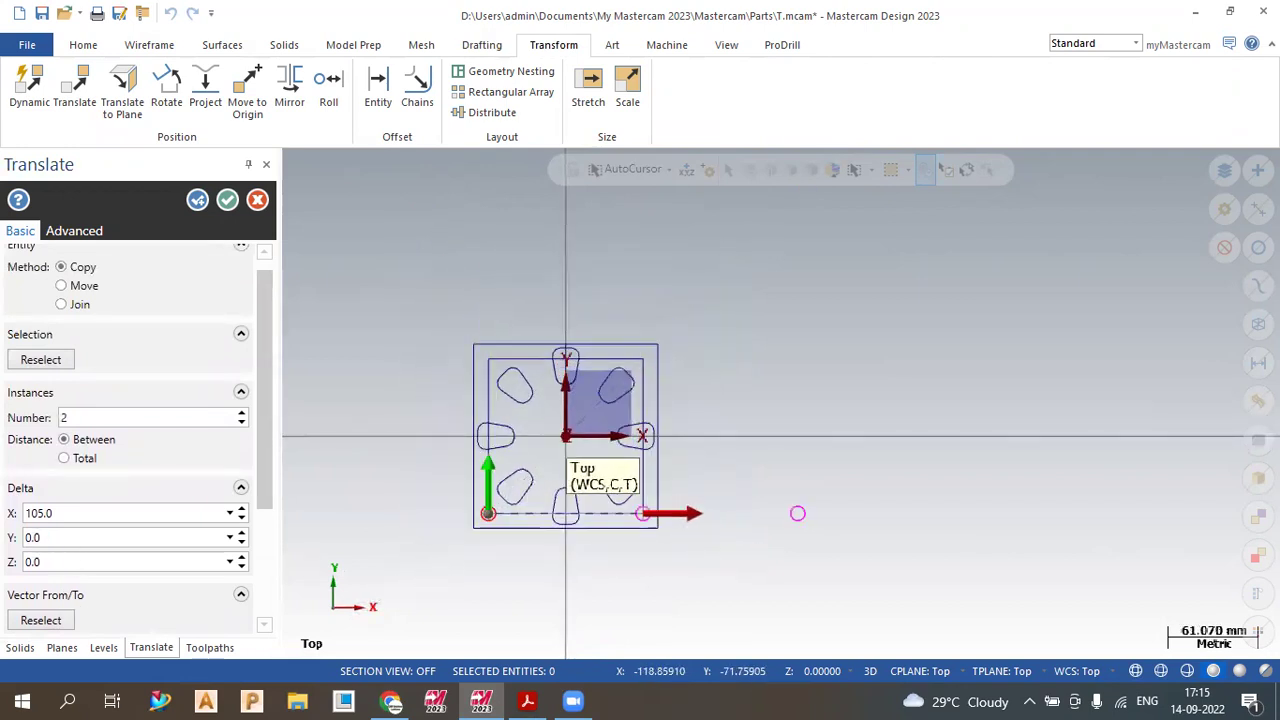
pyautogui.click(241, 422)
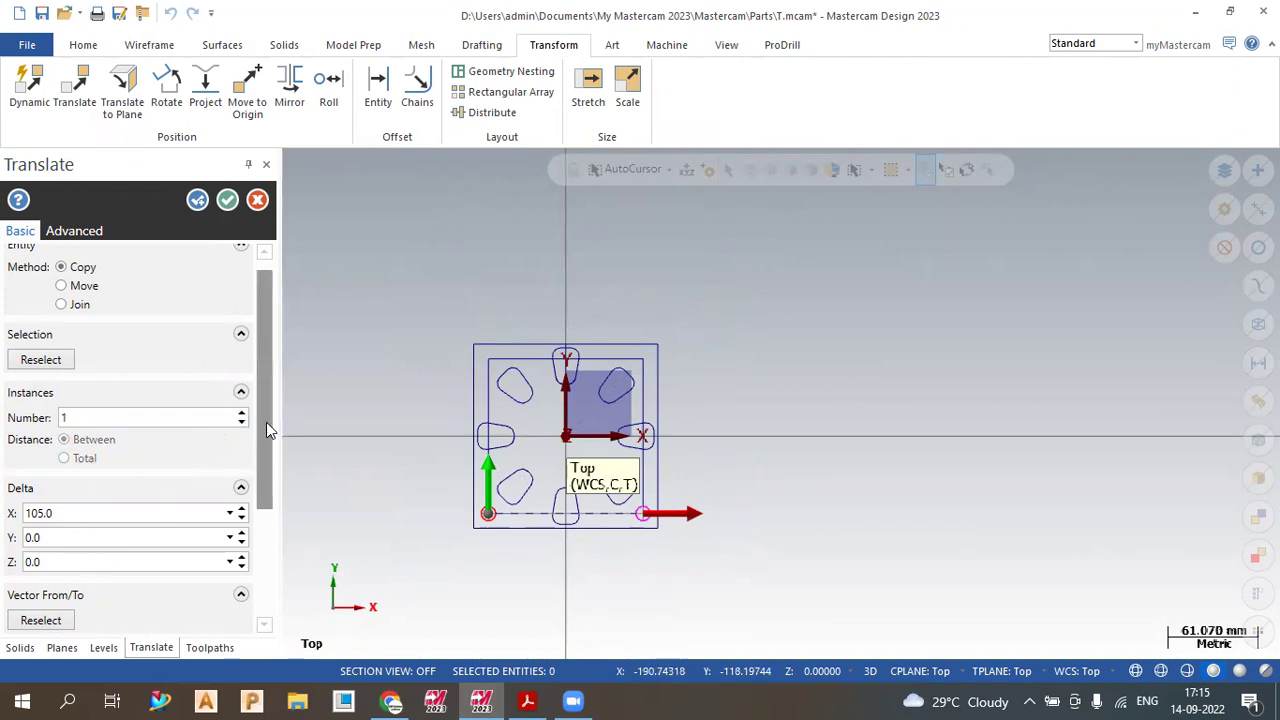
# - Apply the single circle copy along X and keep the Translate command running
pyautogui.scroll(-5, 258, 490)
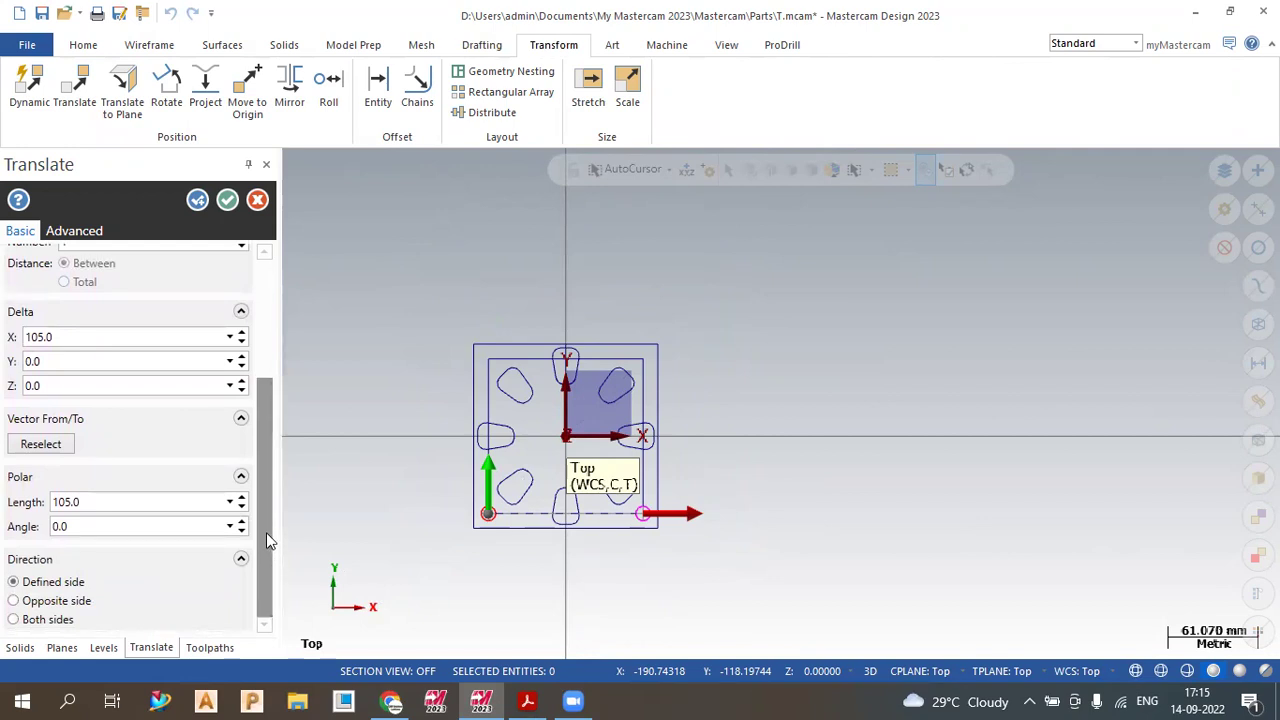
pyautogui.moveTo(266, 532); pyautogui.dragTo(263, 400)
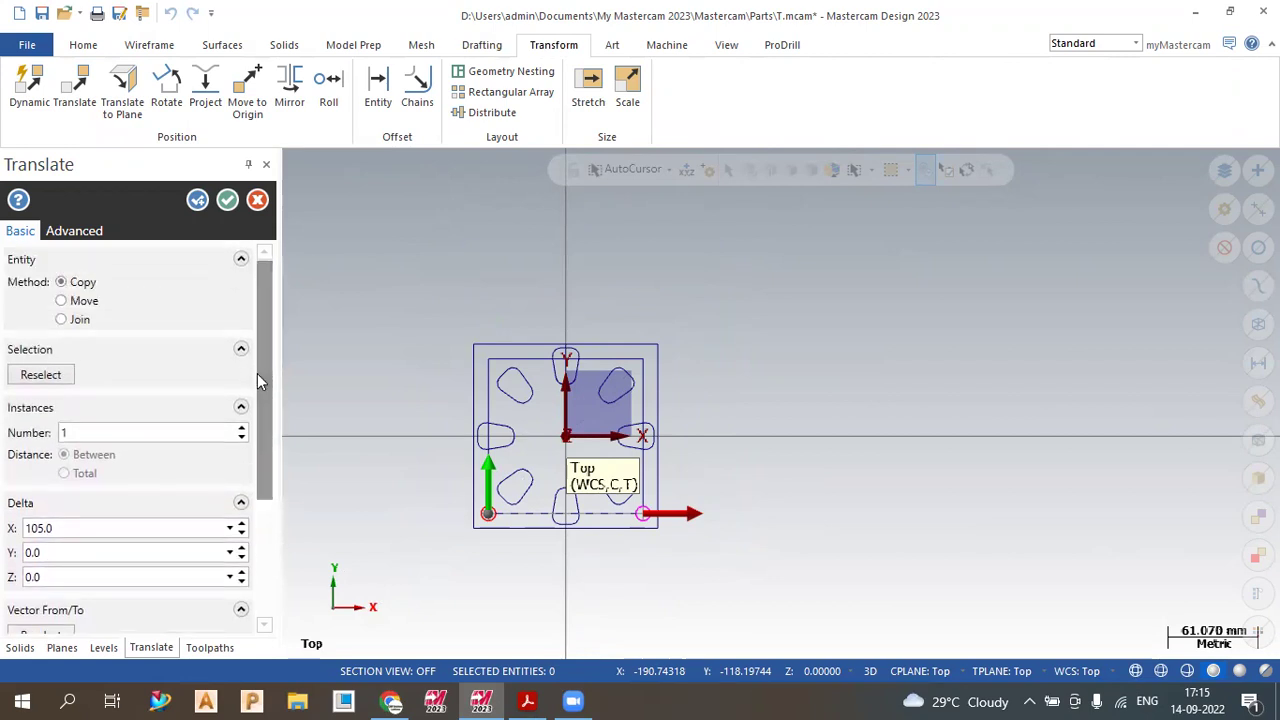
pyautogui.click(197, 201)
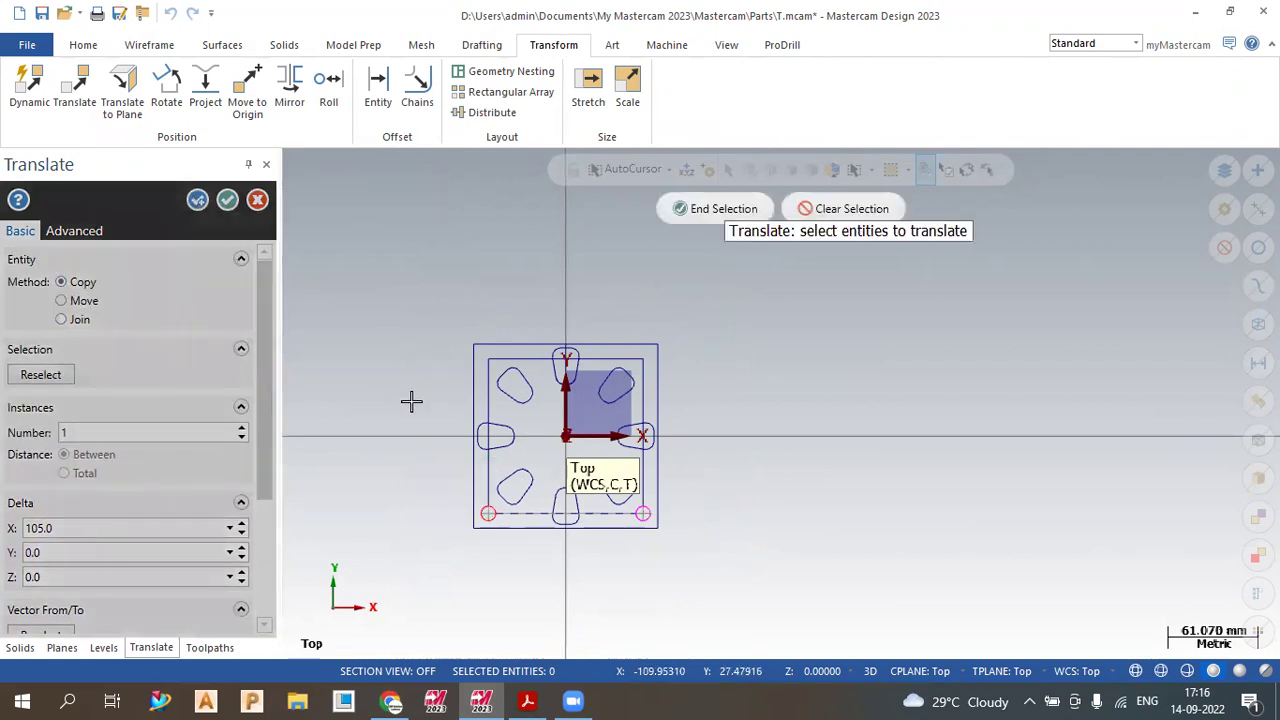
# - Copy both lower corner circles with Translate, using X 0 and Y 105 mm
pyautogui.click(638, 518)
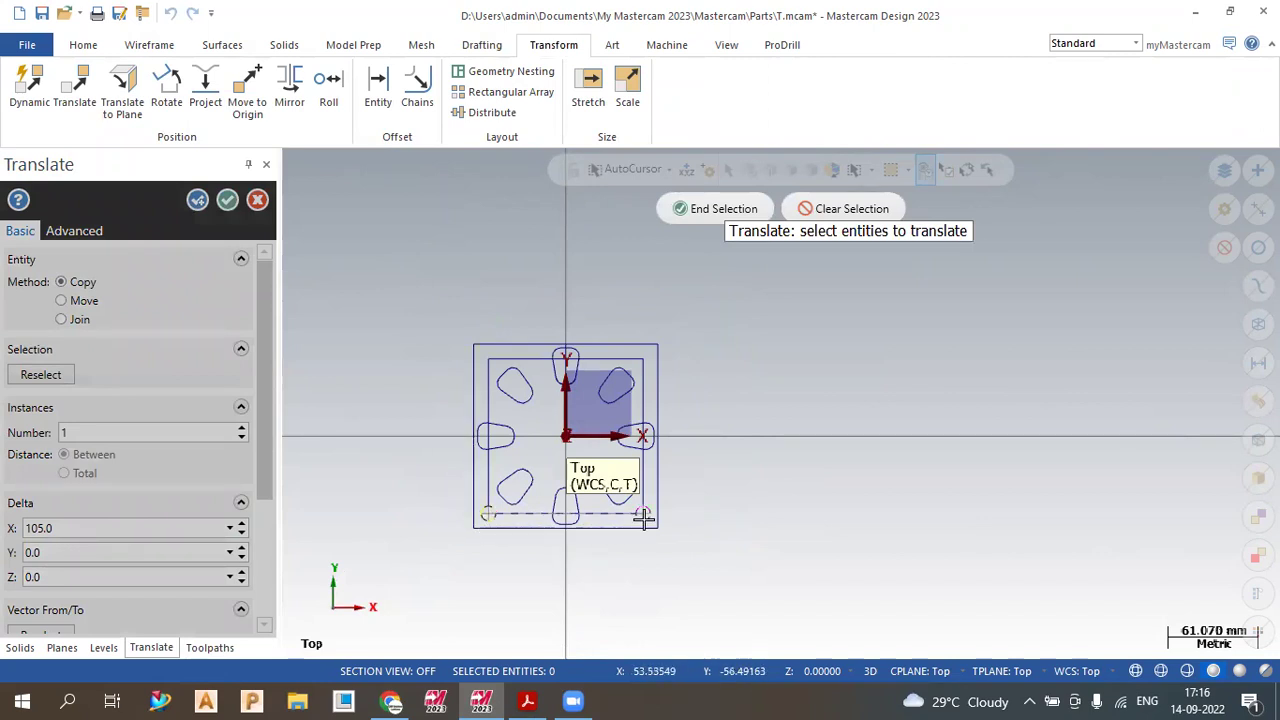
pyautogui.click(688, 208)
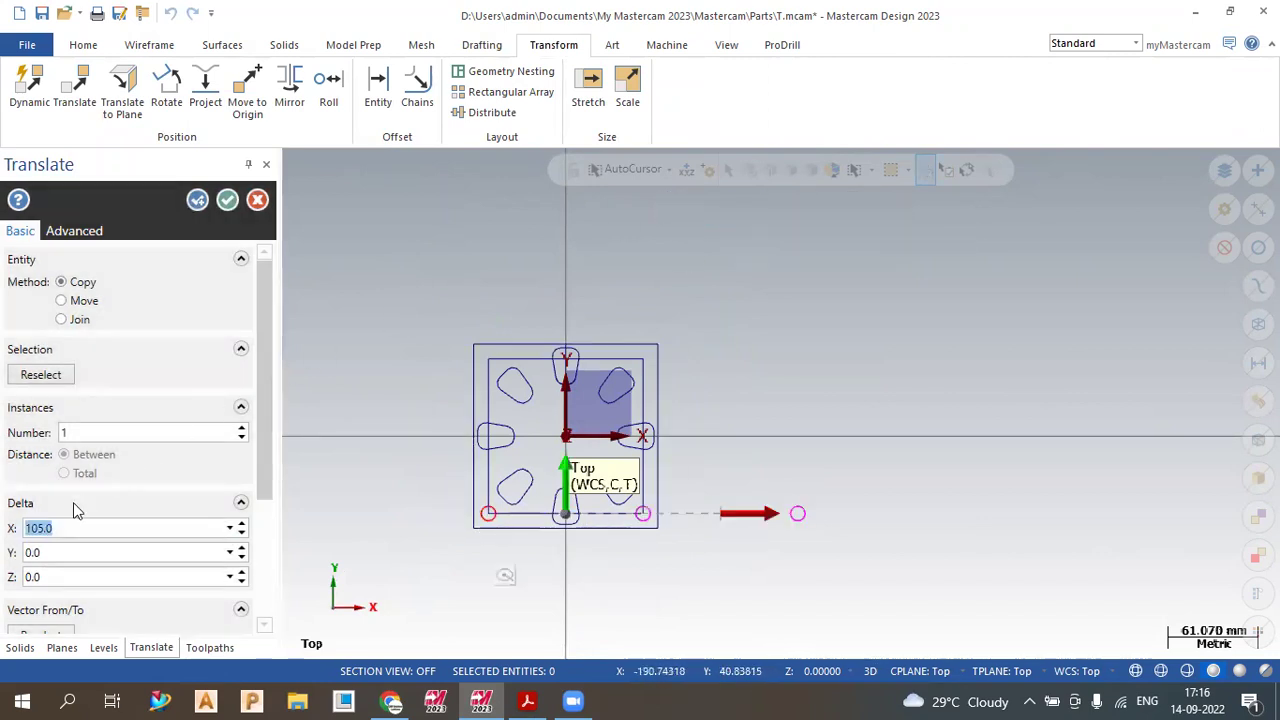
pyautogui.click(76, 551)
pyautogui.press('Return')
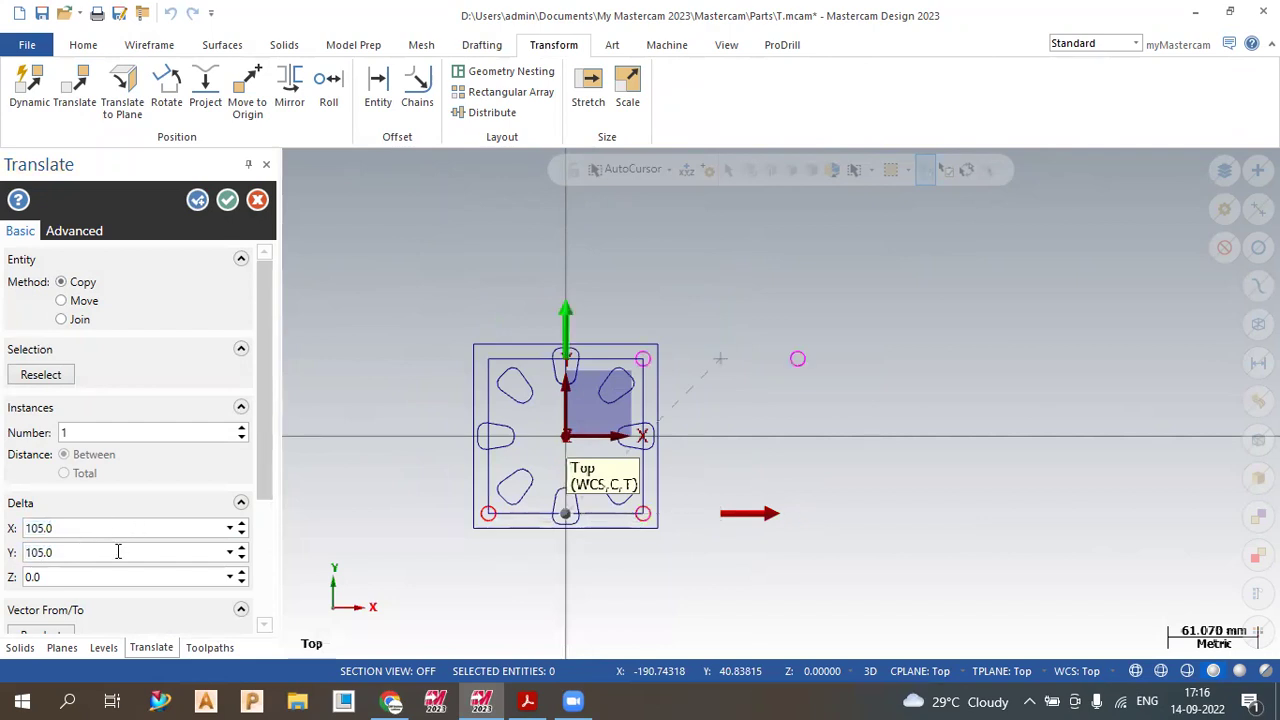
pyautogui.write('0')
pyautogui.press('Return')
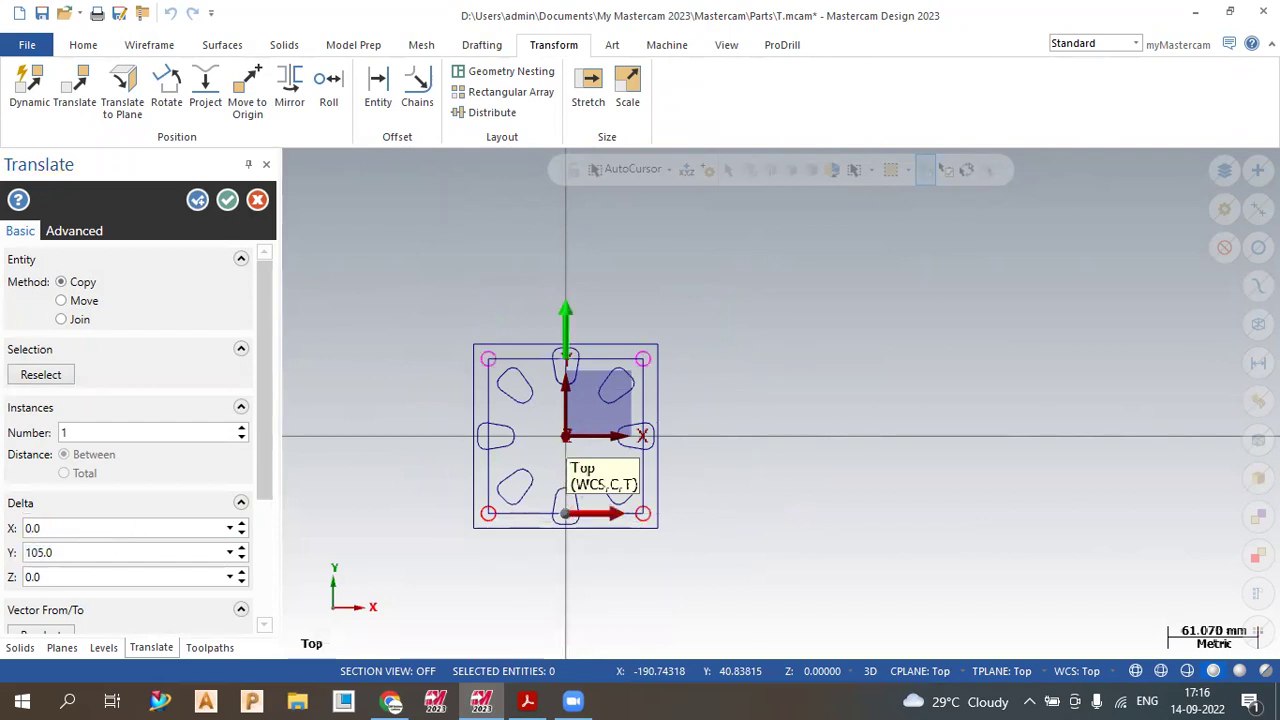
pyautogui.click(227, 200)
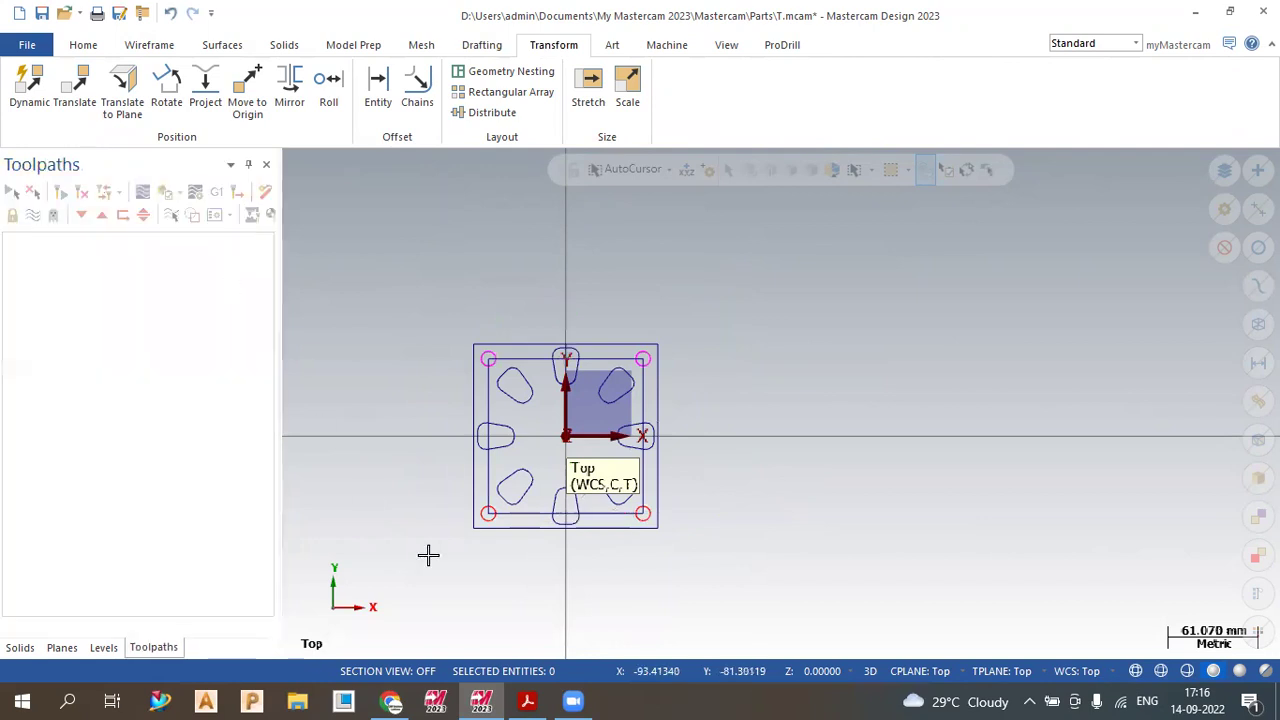
# - Delete the four lines of the inner construction square that joins the corner circles
pyautogui.scroll(4, 433, 557)
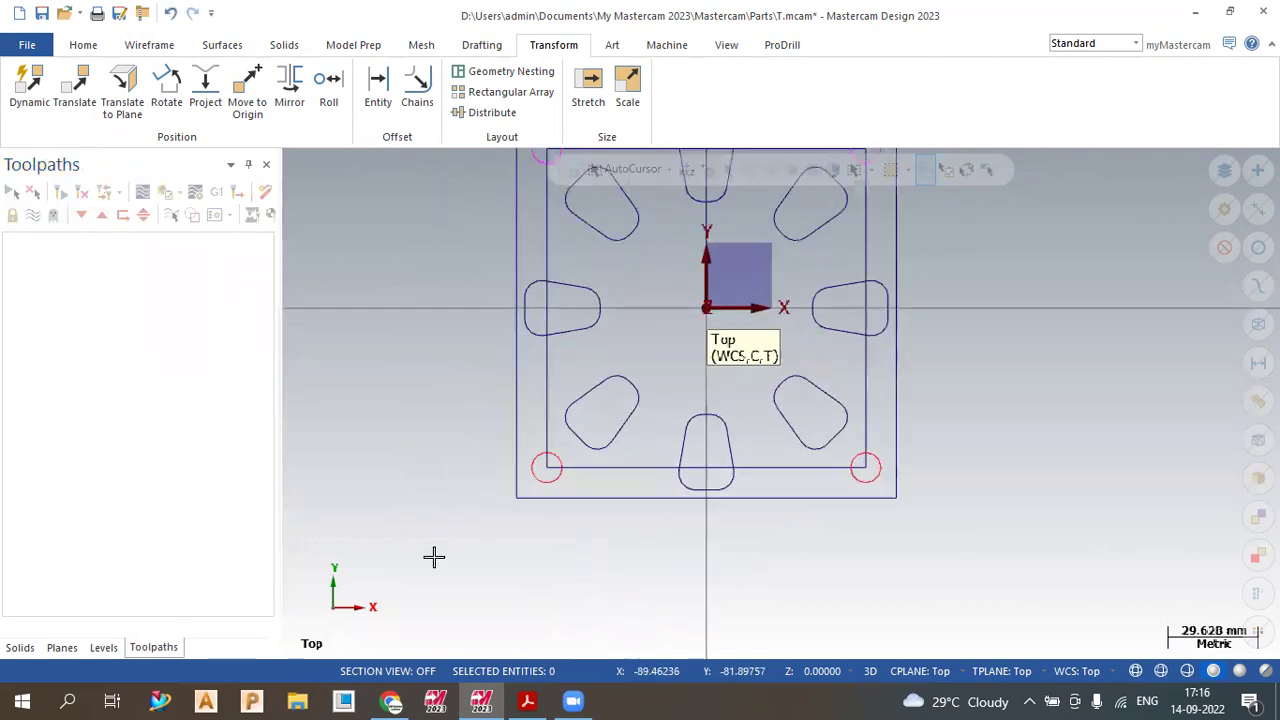
pyautogui.scroll(-2, 505, 558)
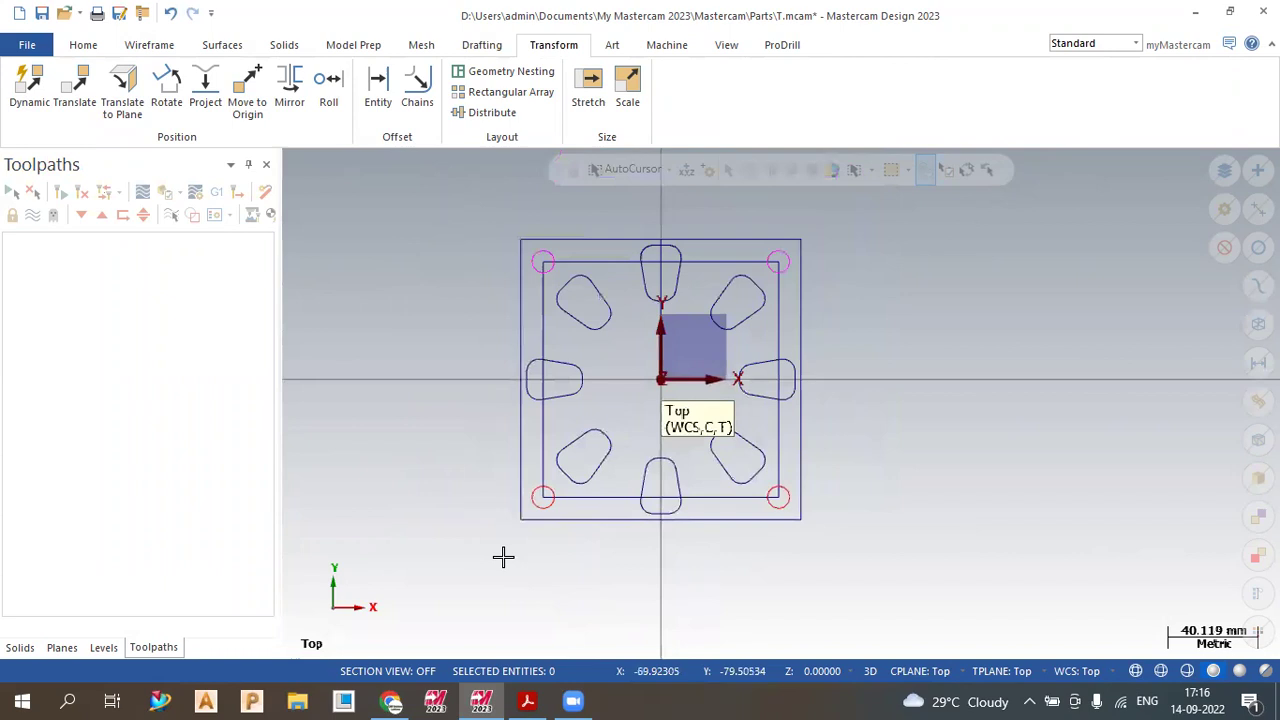
pyautogui.click(544, 433)
pyautogui.click(778, 324)
pyautogui.click(737, 262)
pyautogui.click(718, 497)
pyautogui.press('Escape')
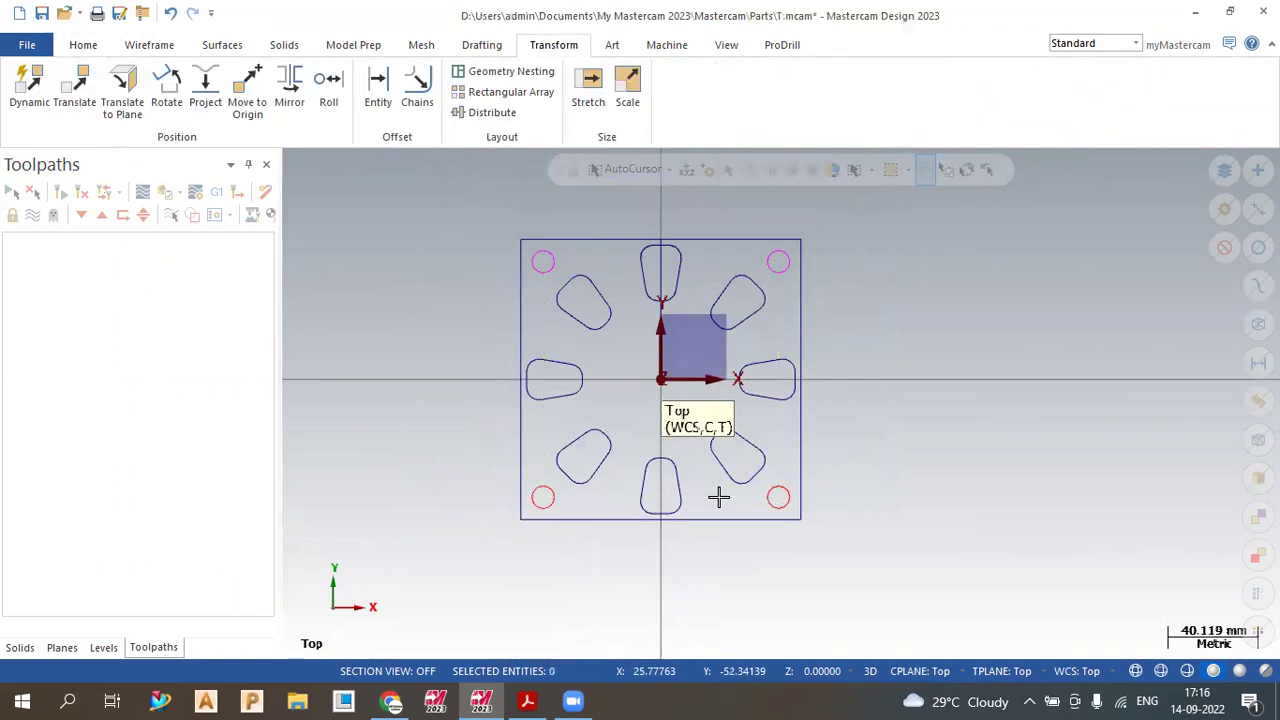
# - Clear the result colours of the four corner circles
pyautogui.scroll(2, 877, 331)
pyautogui.scroll(1, 848, 242)
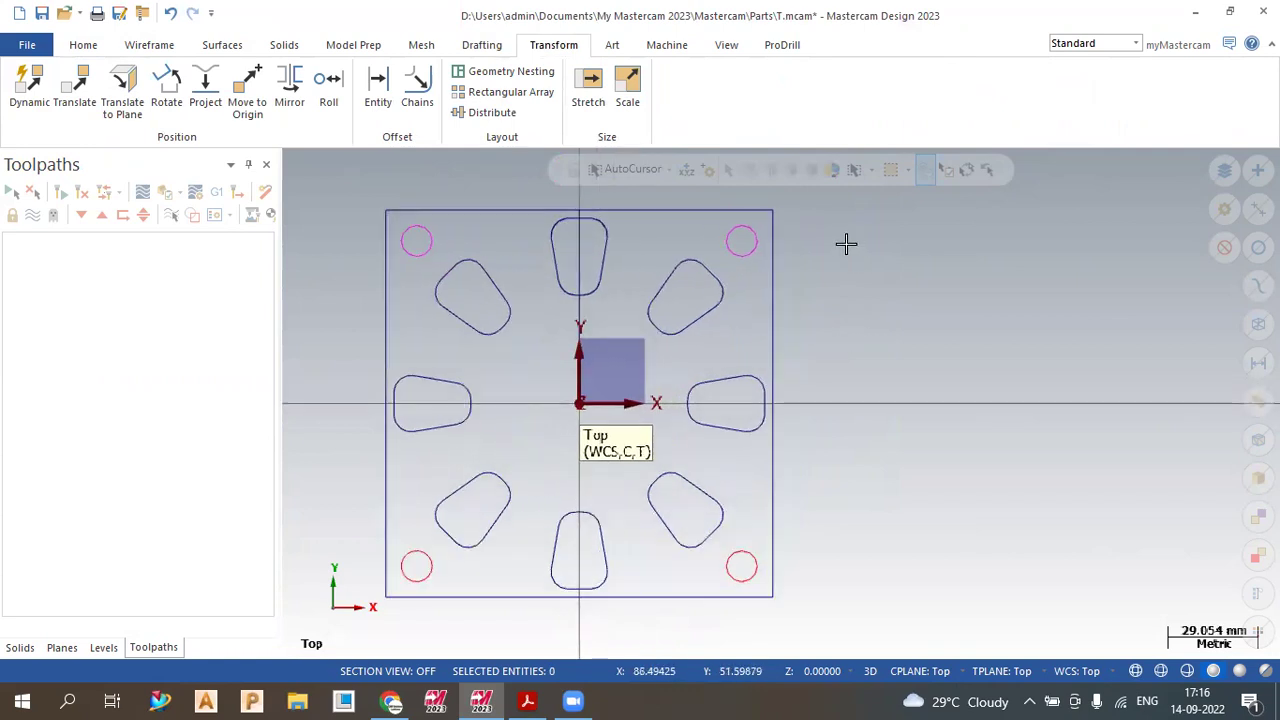
pyautogui.rightClick(846, 244)
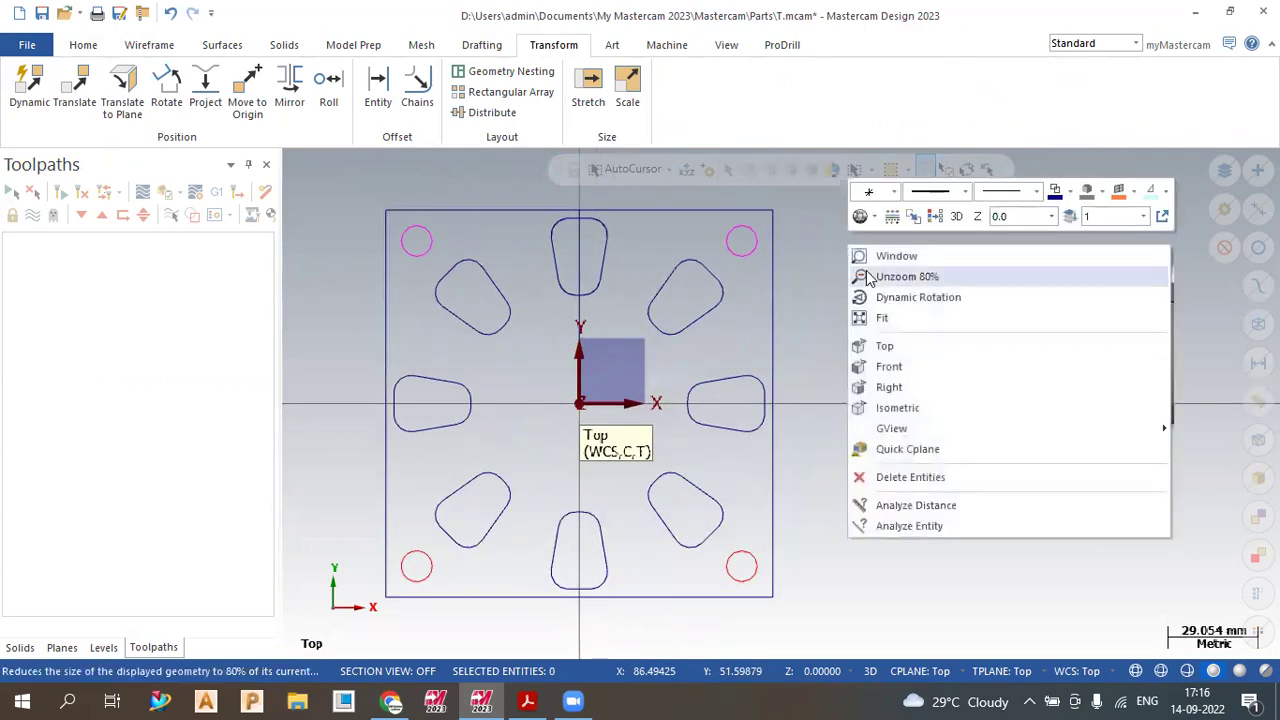
pyautogui.click(934, 216)
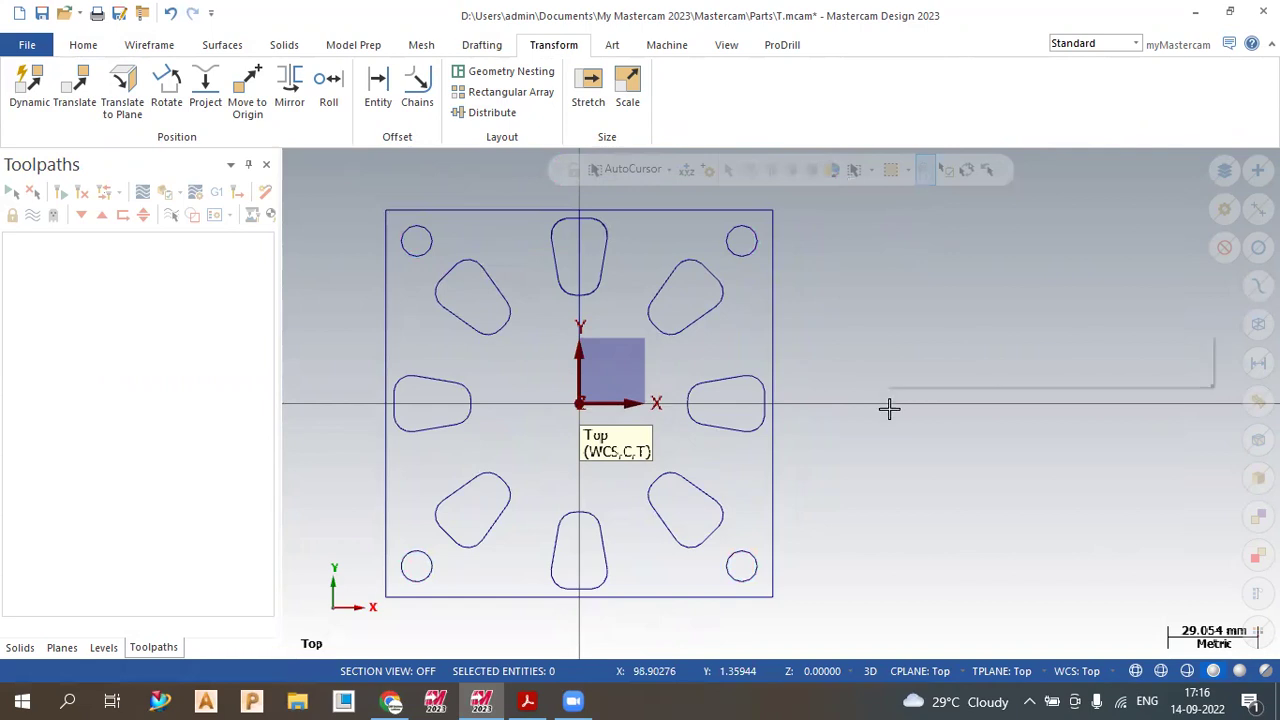
# - Show the drawing in isometric view and check the plate's heights in the 2d.pdf section view
pyautogui.rightClick(889, 406)
pyautogui.click(940, 270)
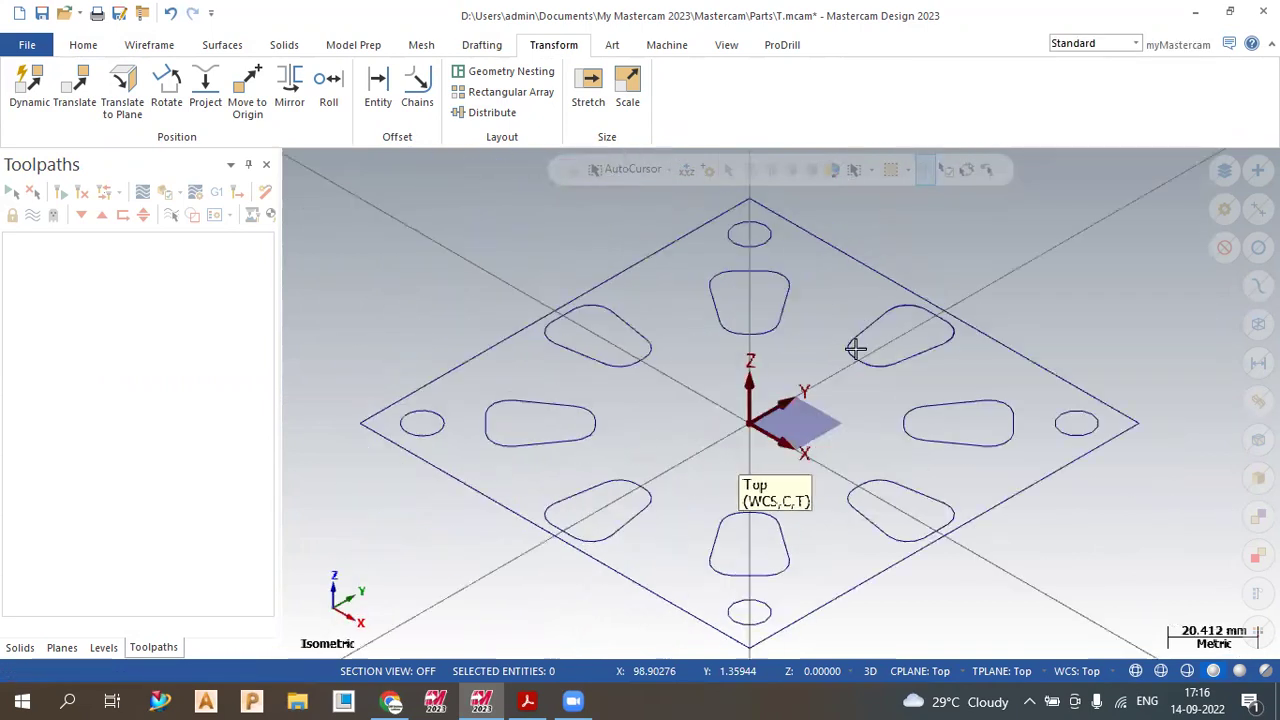
pyautogui.scroll(3, 762, 394)
pyautogui.click(527, 700)
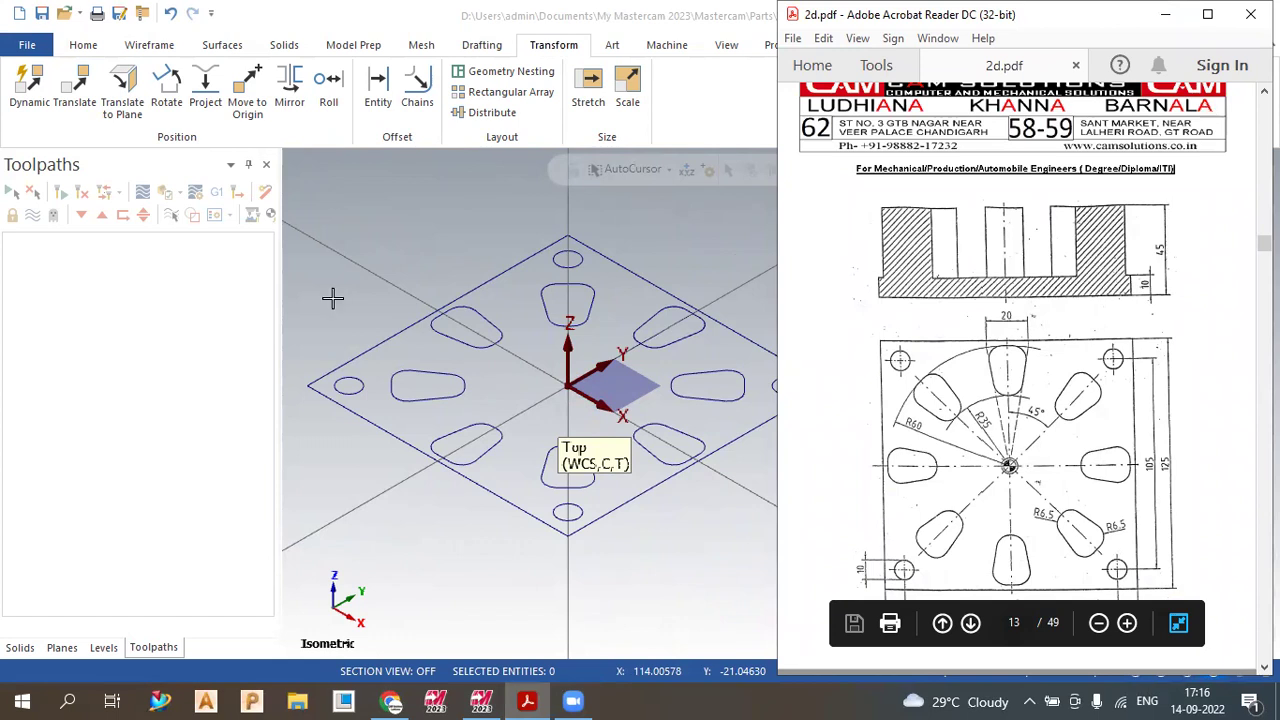
pyautogui.scroll(-2, 368, 315)
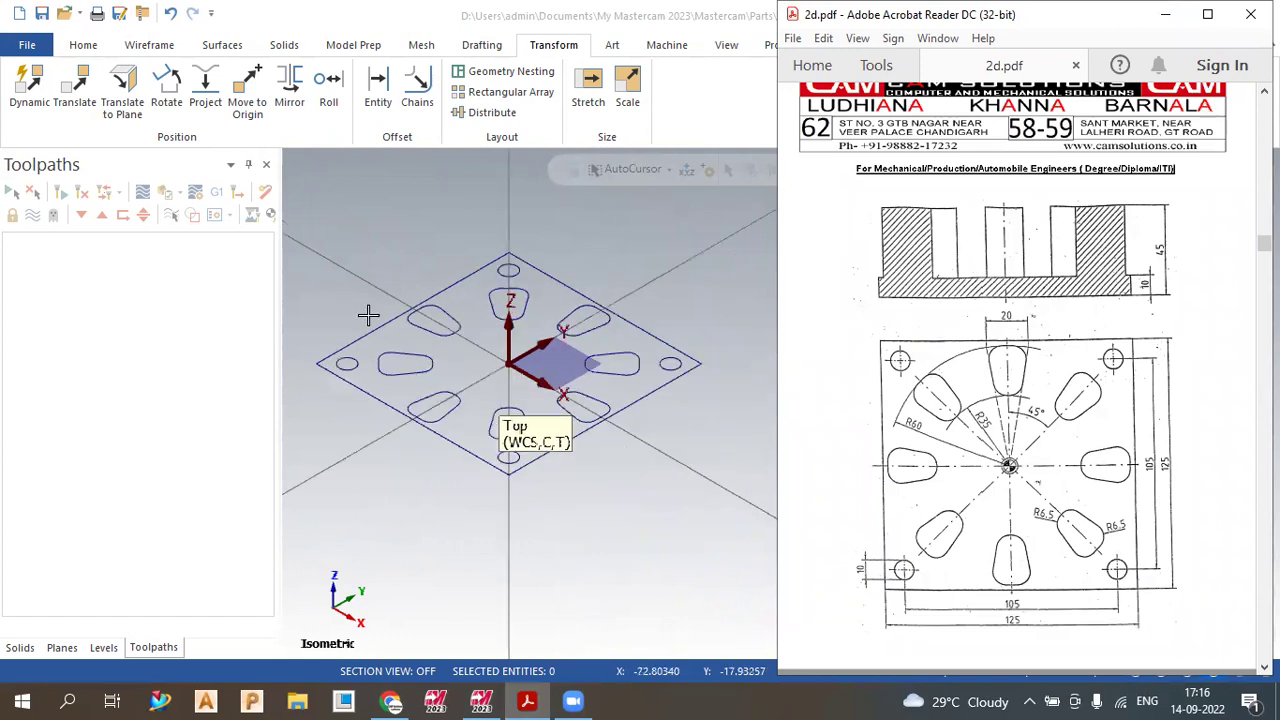
# - Extrude the outer square with the four corner circles as holes into a solid body, 10 mm downwards
pyautogui.click(284, 45)
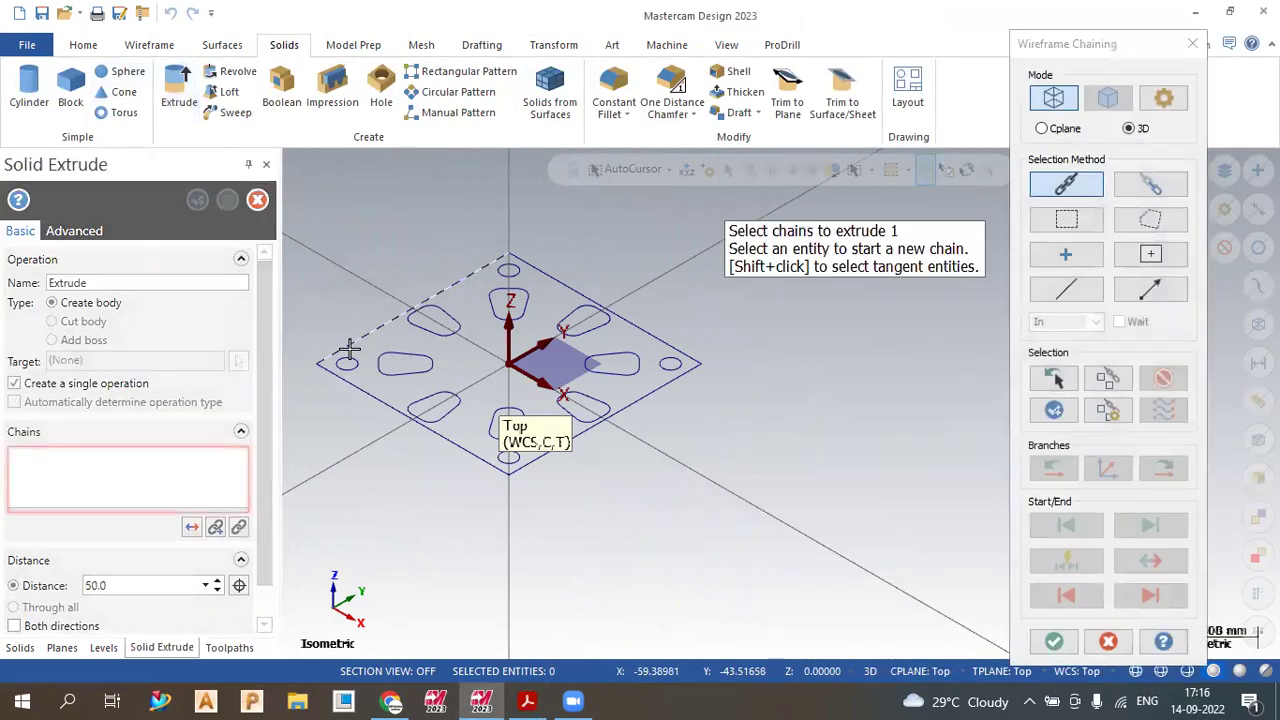
pyautogui.click(349, 350)
pyautogui.click(349, 358)
pyautogui.click(510, 276)
pyautogui.click(660, 366)
pyautogui.click(512, 462)
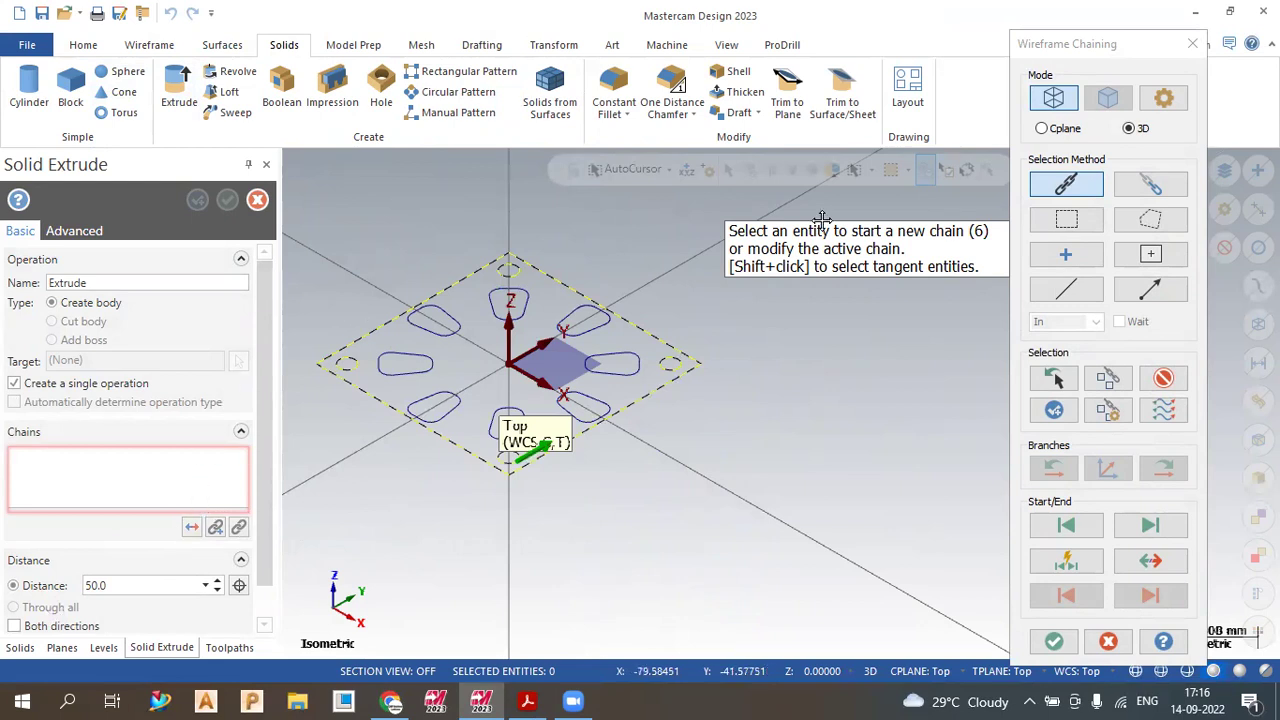
pyautogui.press('Return')
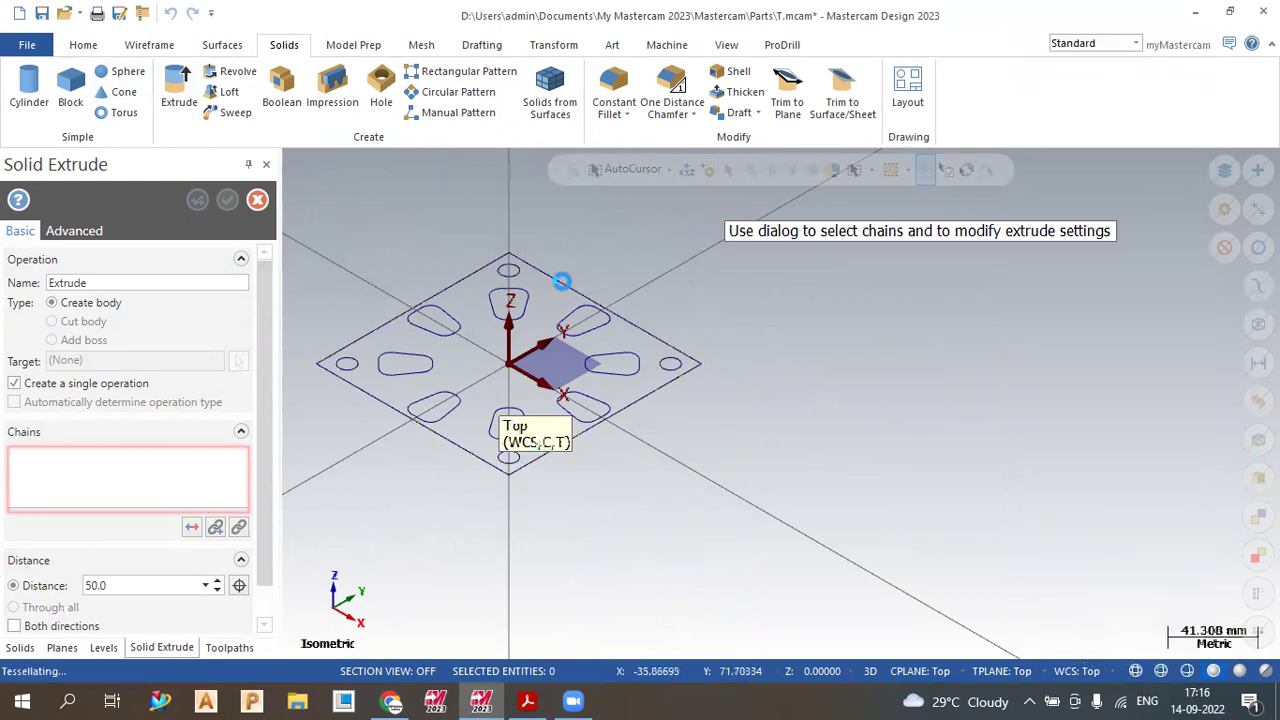
pyautogui.click(192, 528)
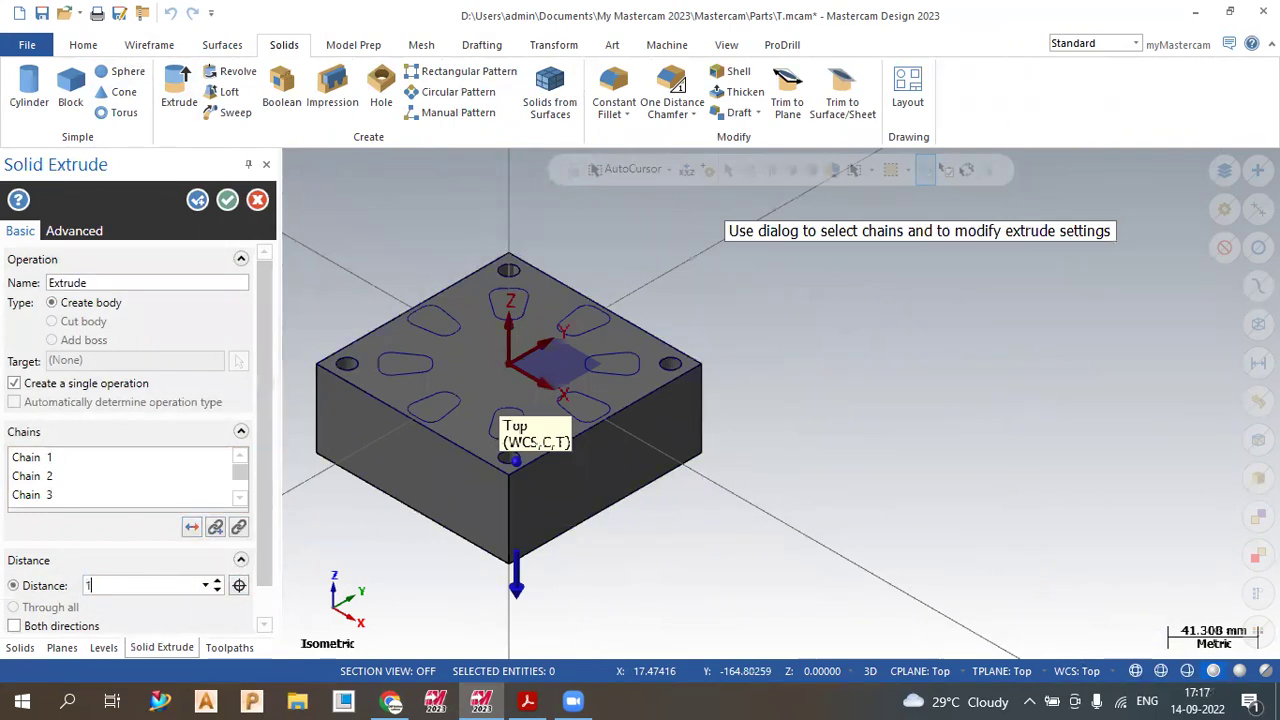
pyautogui.write('10')
pyautogui.press('Return')
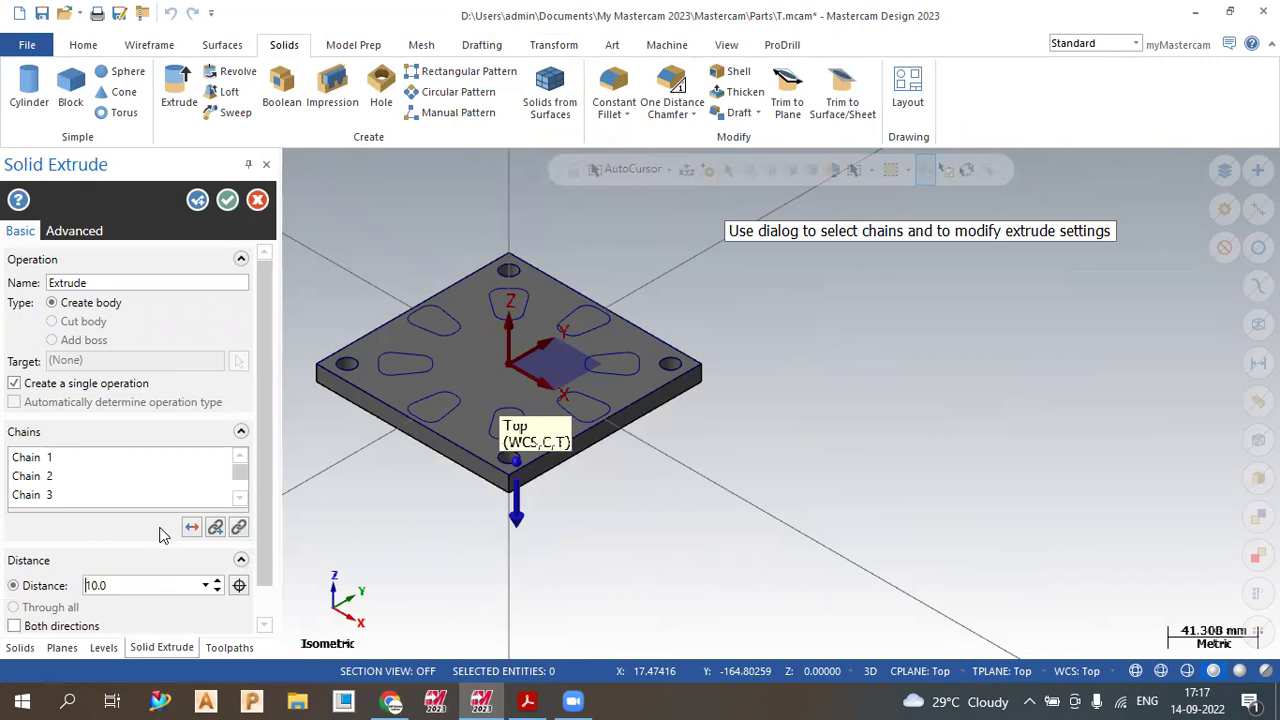
pyautogui.click(228, 201)
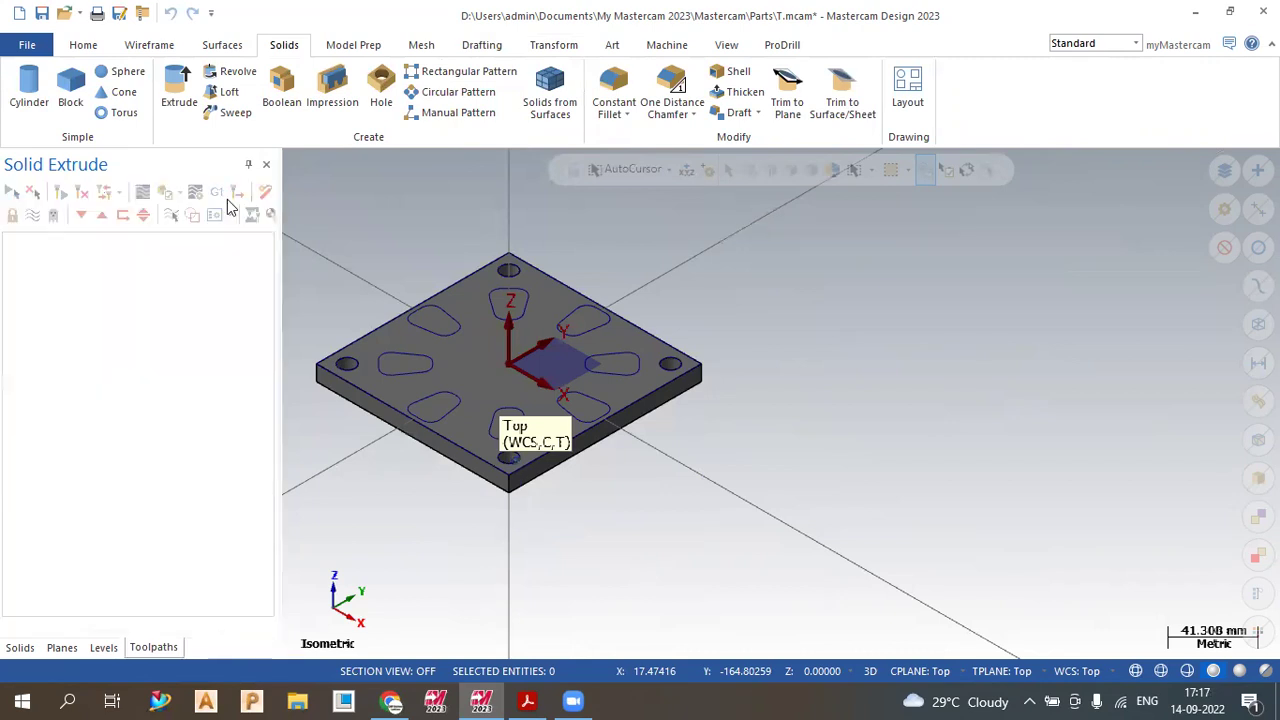
pyautogui.click(410, 322)
pyautogui.click(412, 364)
pyautogui.click(428, 402)
pyautogui.click(497, 420)
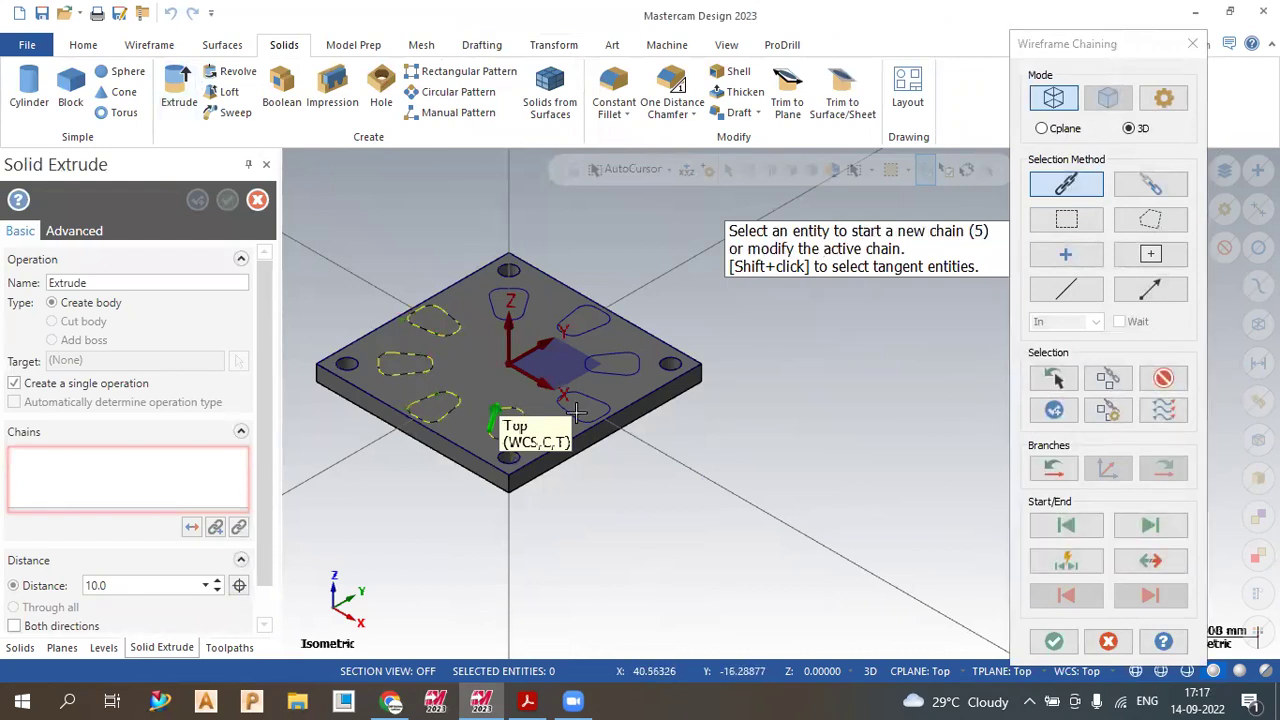
pyautogui.click(572, 410)
pyautogui.click(612, 365)
pyautogui.click(608, 336)
pyautogui.click(512, 302)
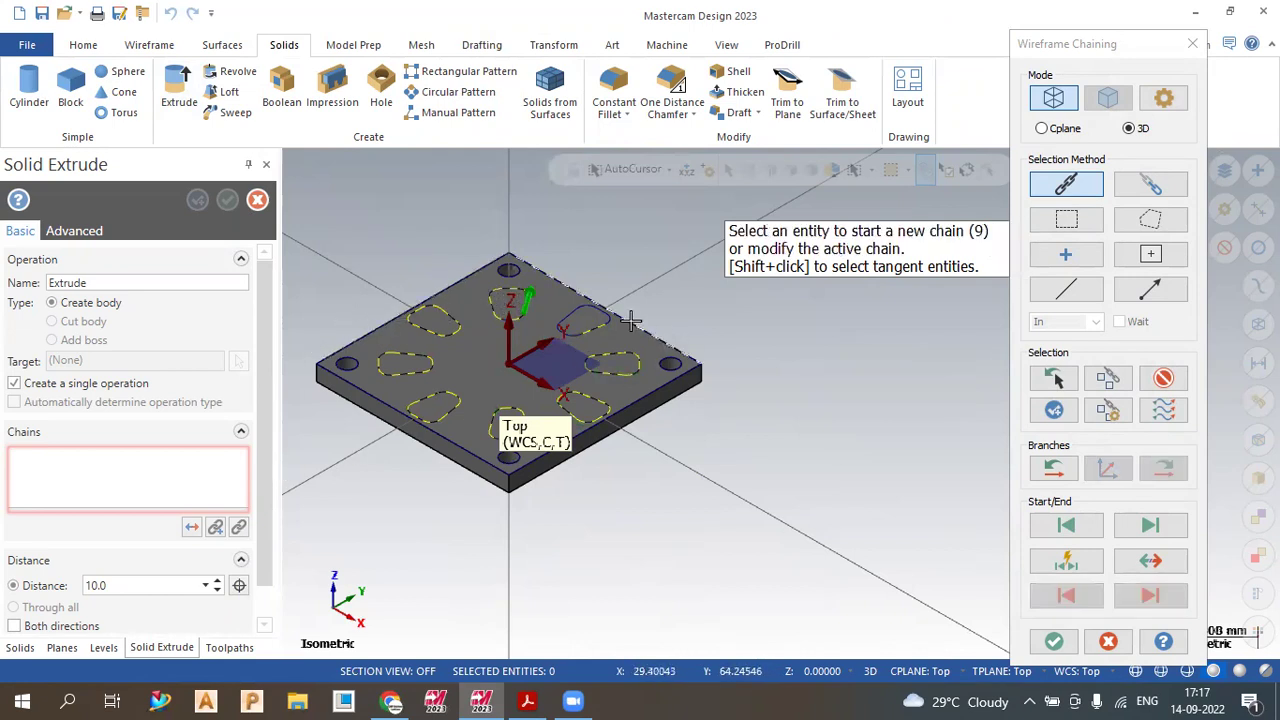
pyautogui.click(567, 318)
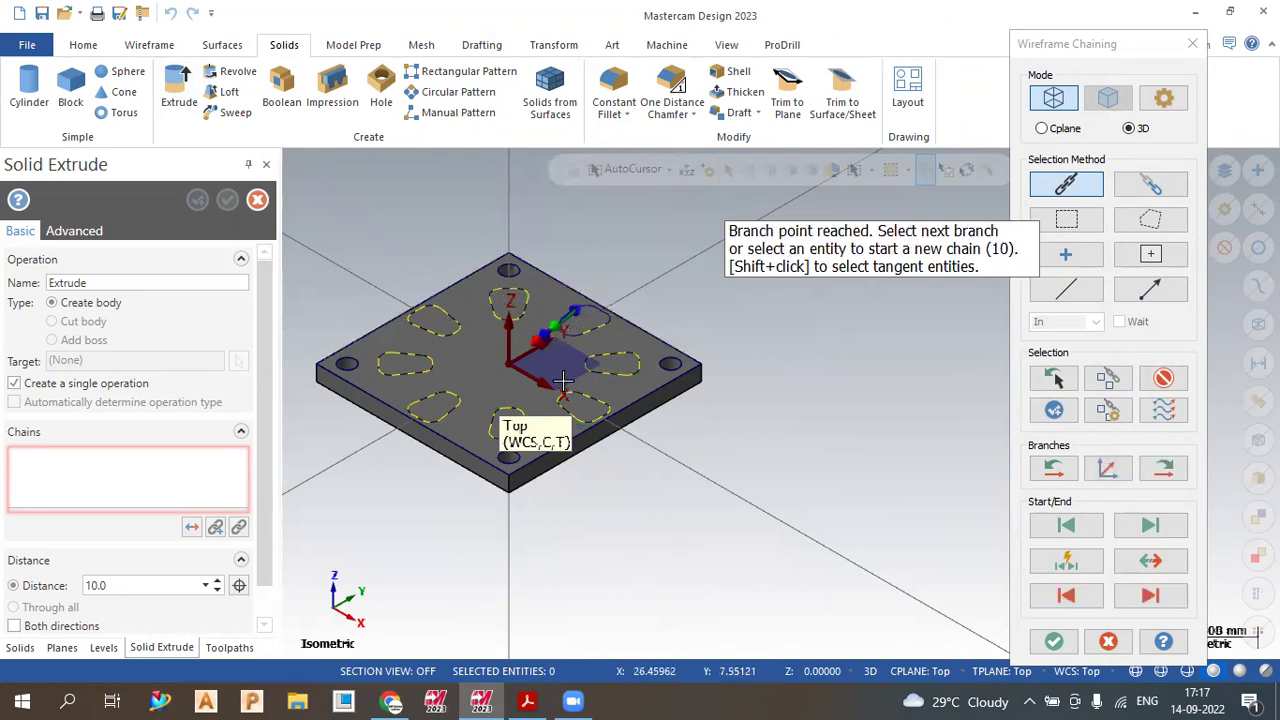
pyautogui.scroll(4, 580, 286)
pyautogui.scroll(3, 596, 290)
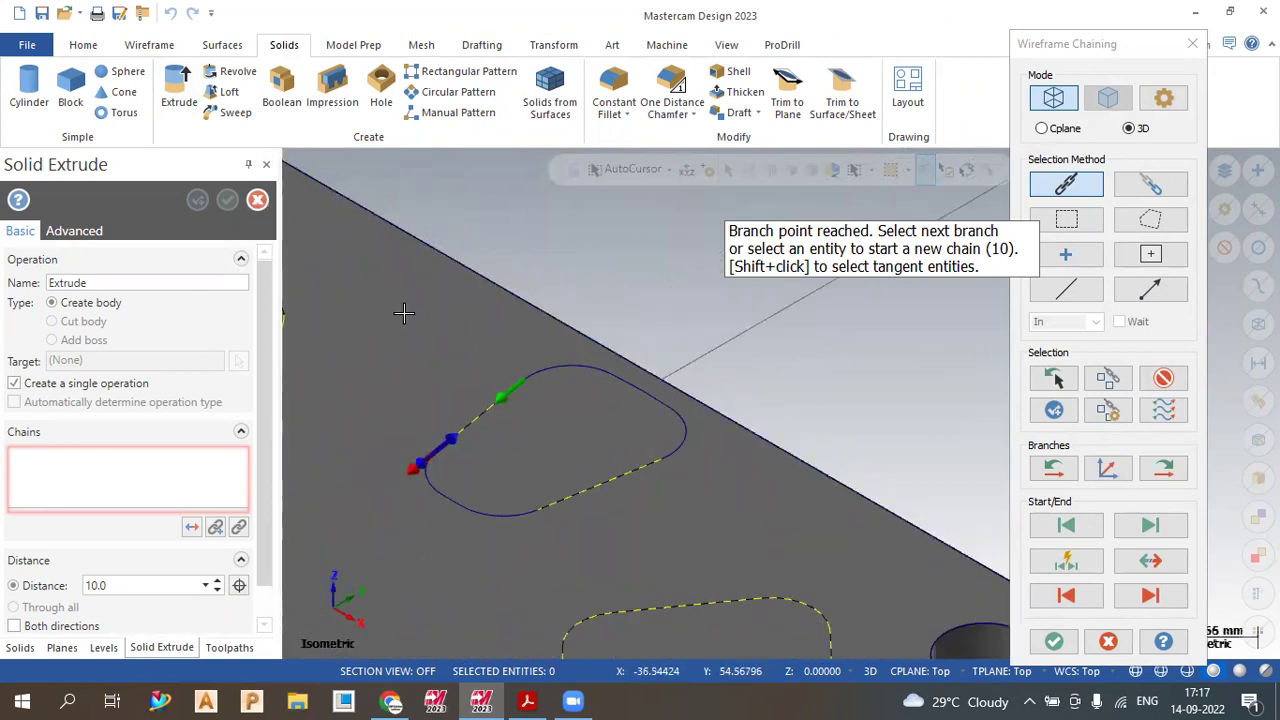
pyautogui.click(258, 200)
pyautogui.scroll(-2, 775, 317)
pyautogui.scroll(-5, 903, 314)
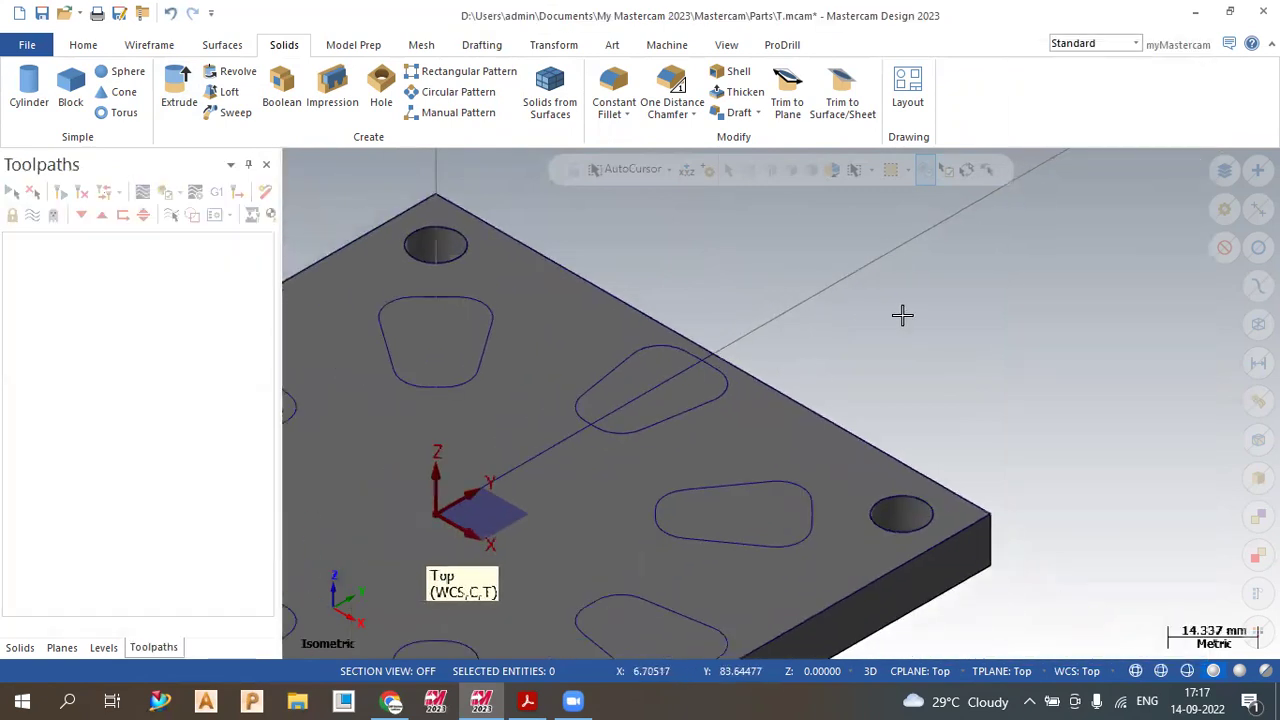
# - Run the FindOverlap.dll add-in on the plate's geometry and clean up the overlapping entities
pyautogui.click(85, 45)
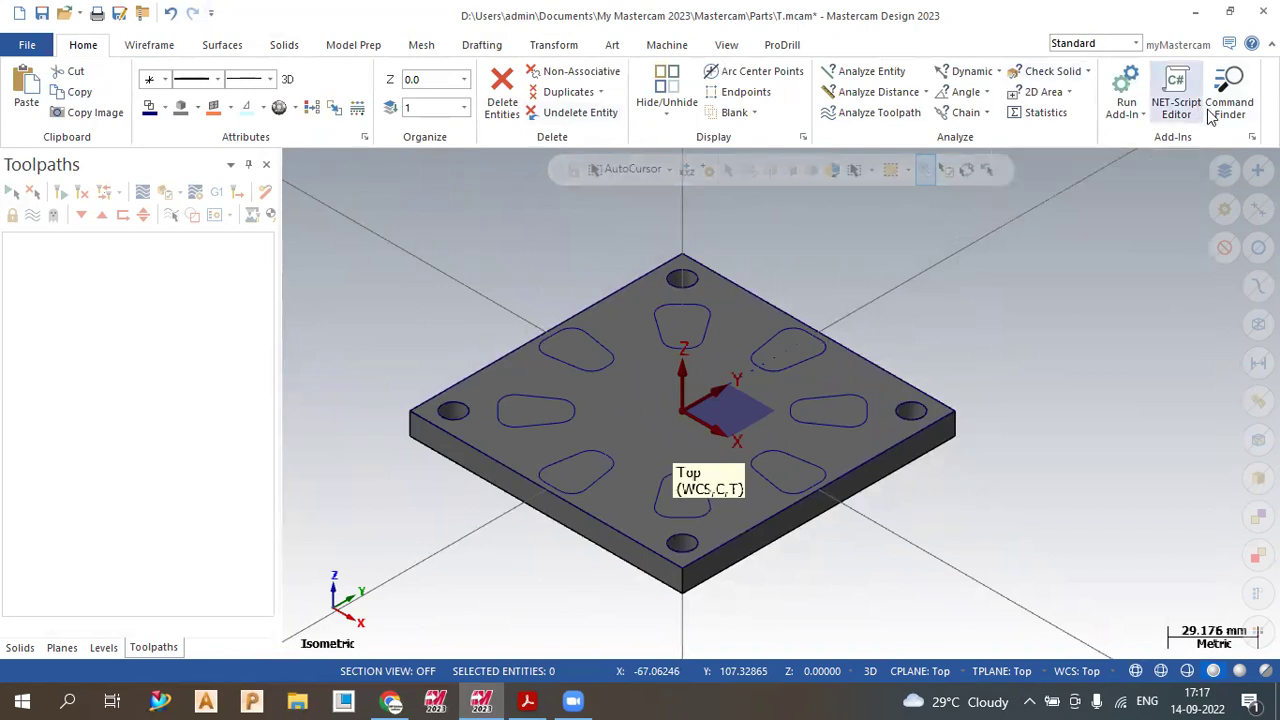
pyautogui.click(1130, 88)
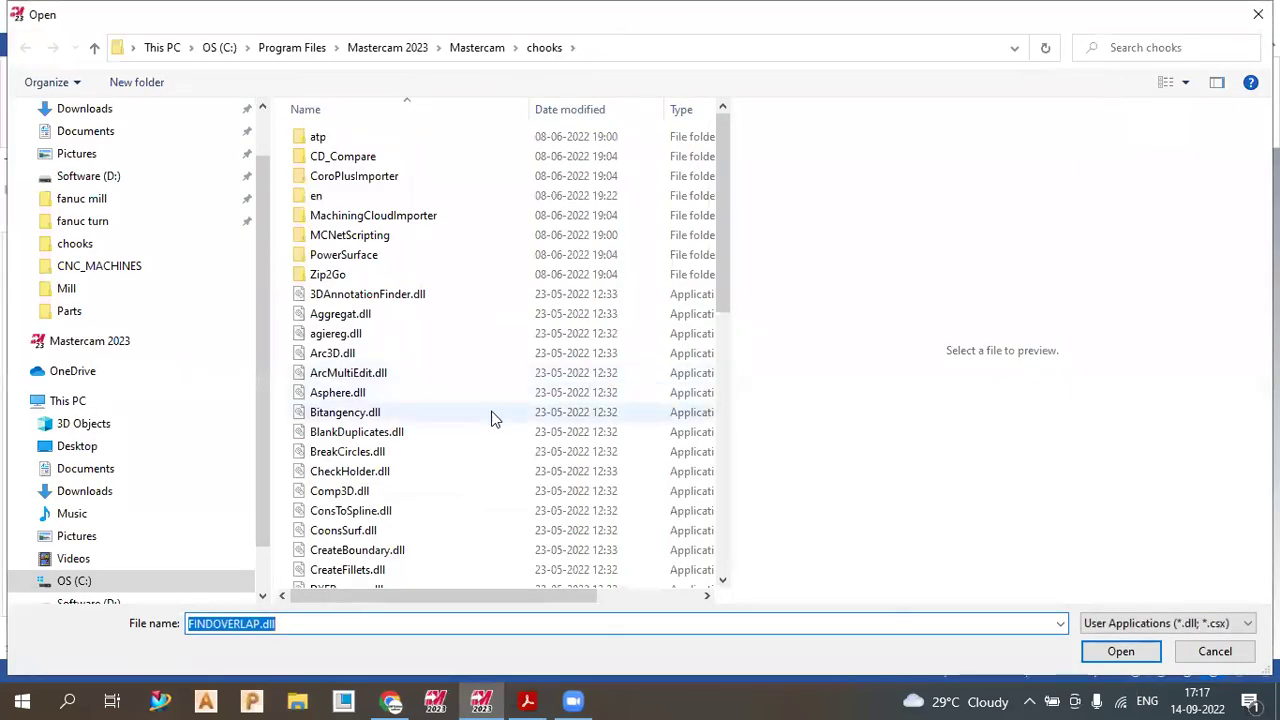
pyautogui.scroll(-2, 494, 417)
pyautogui.click(330, 488)
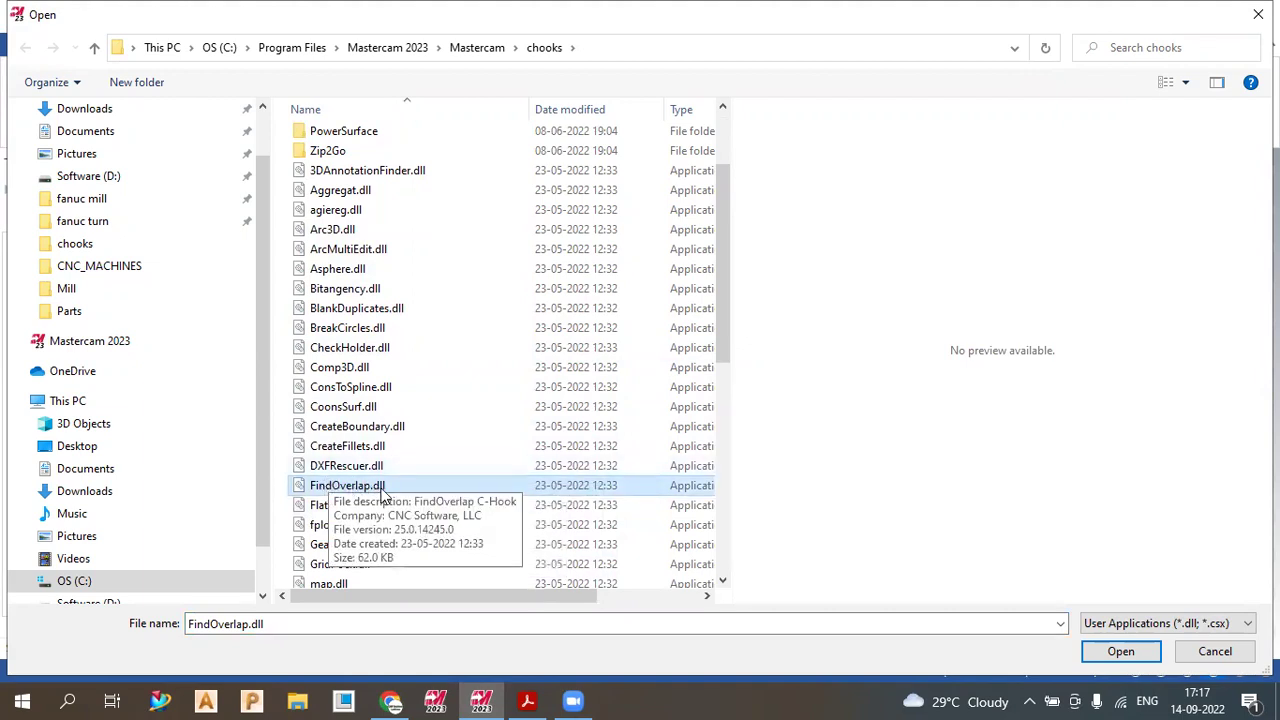
pyautogui.click(1105, 651)
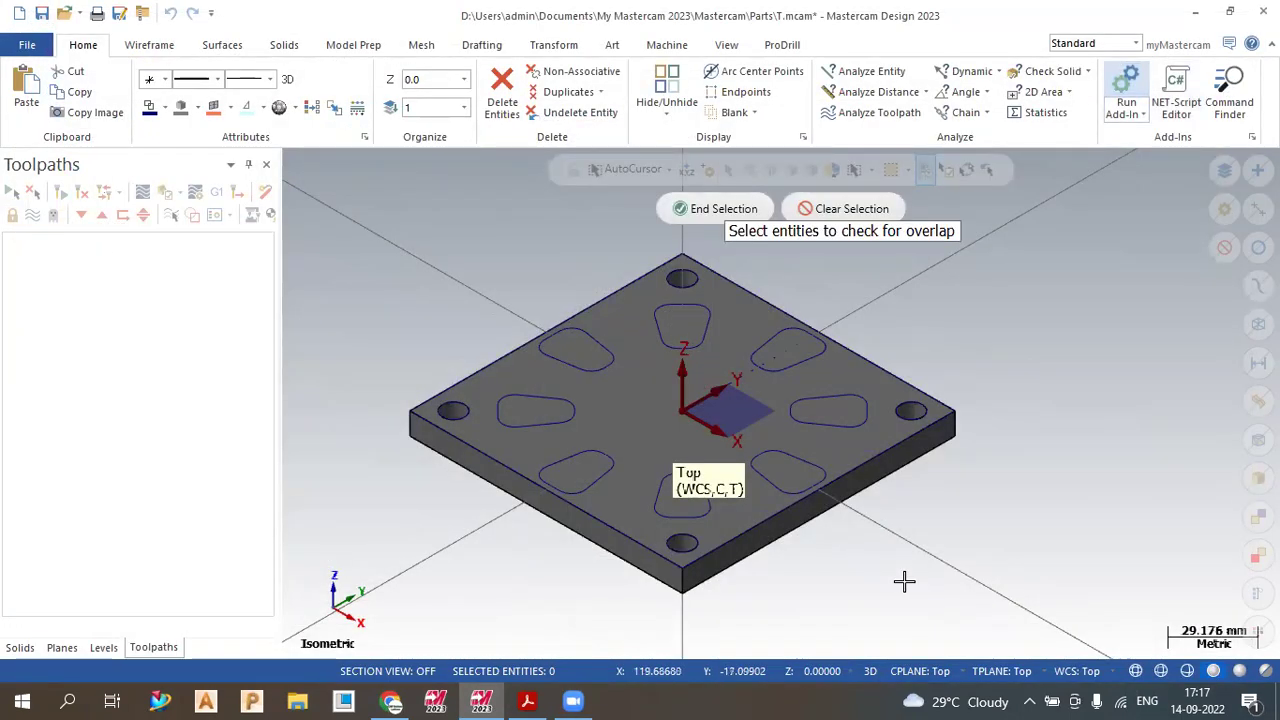
pyautogui.click(718, 208)
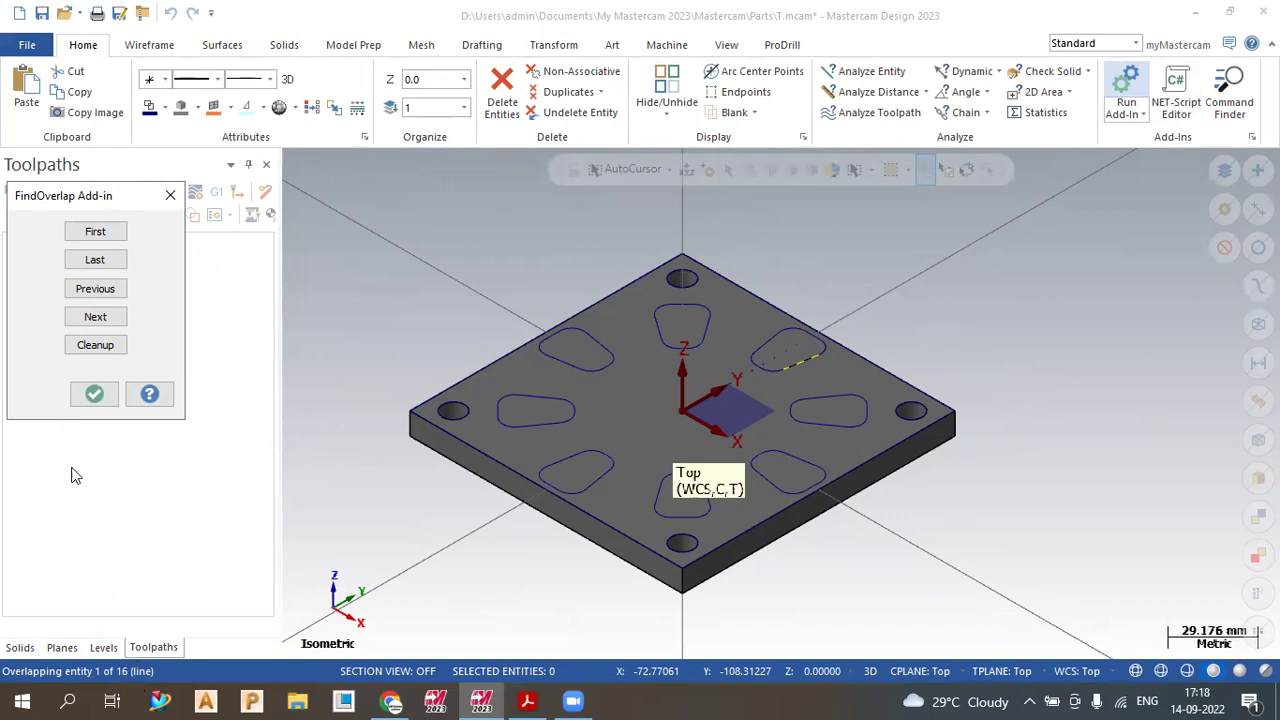
pyautogui.click(96, 346)
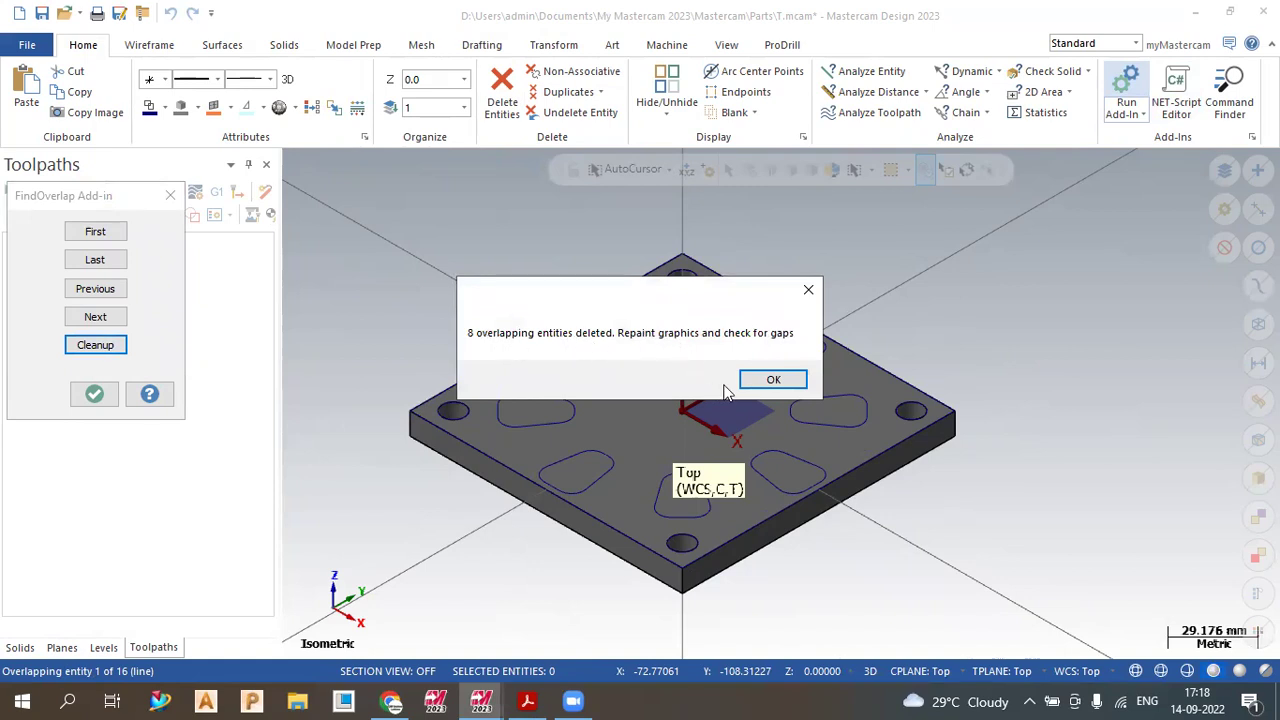
pyautogui.click(772, 381)
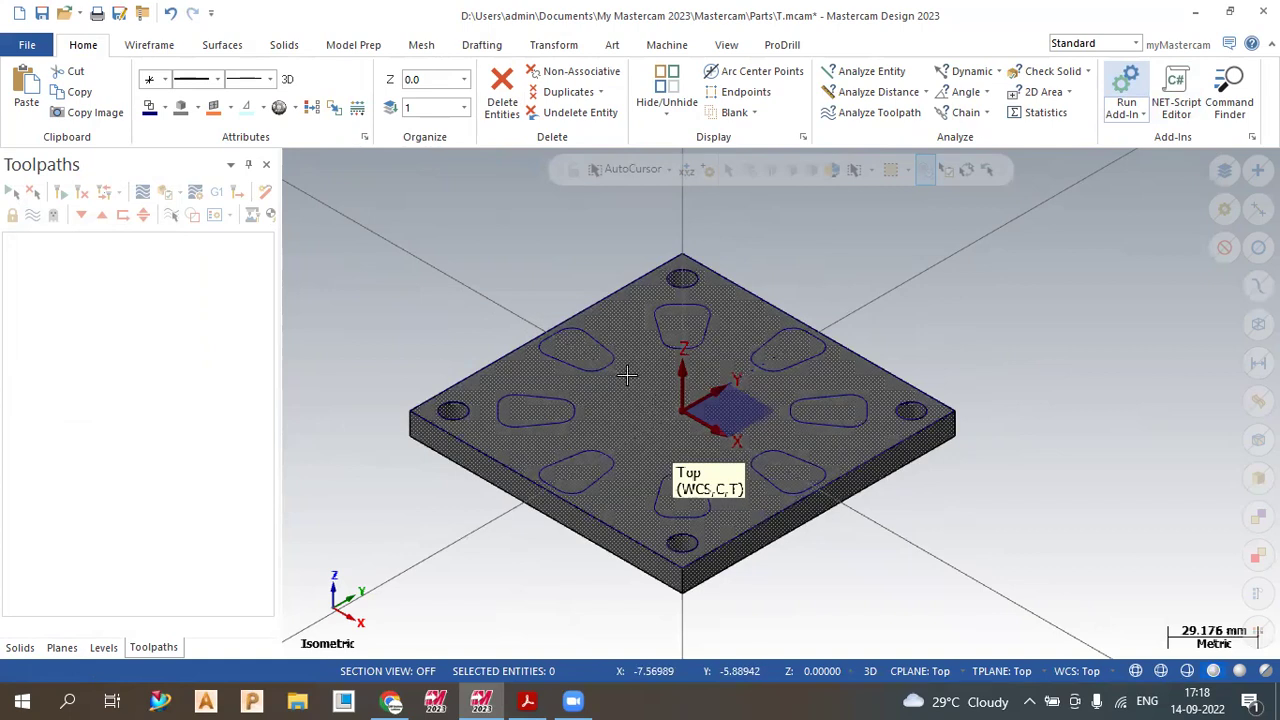
pyautogui.click(150, 46)
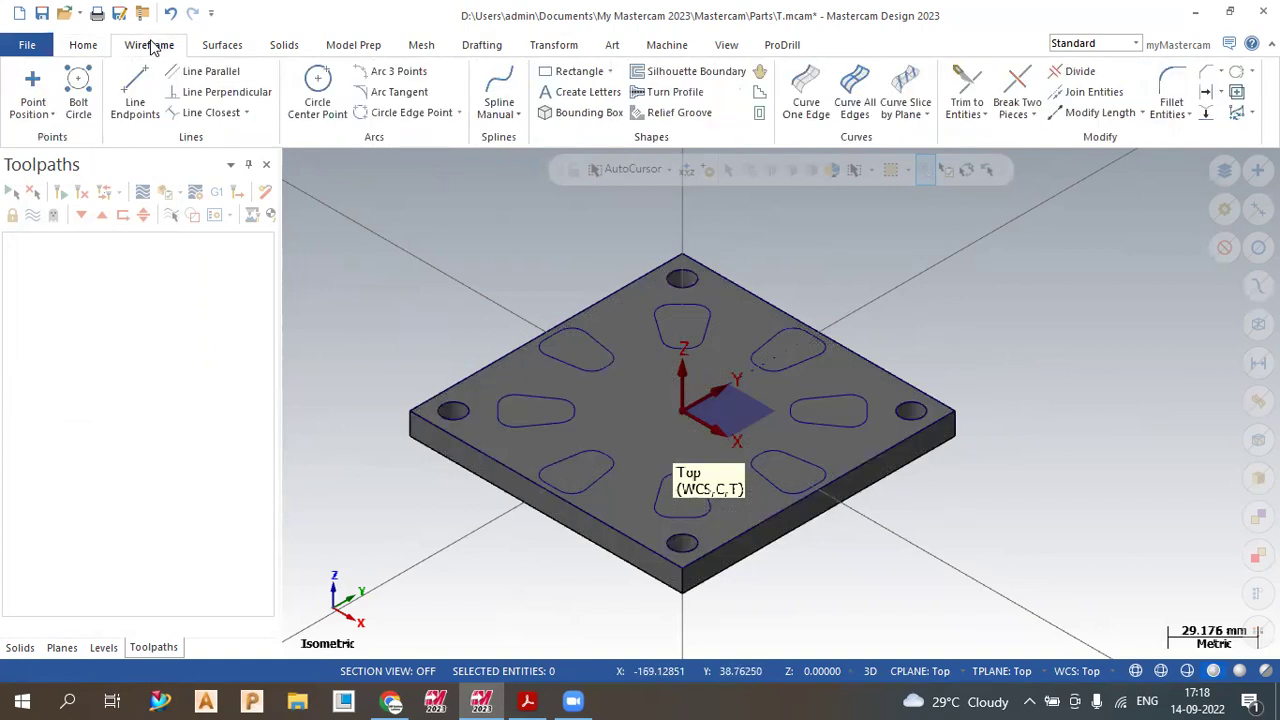
pyautogui.click(80, 45)
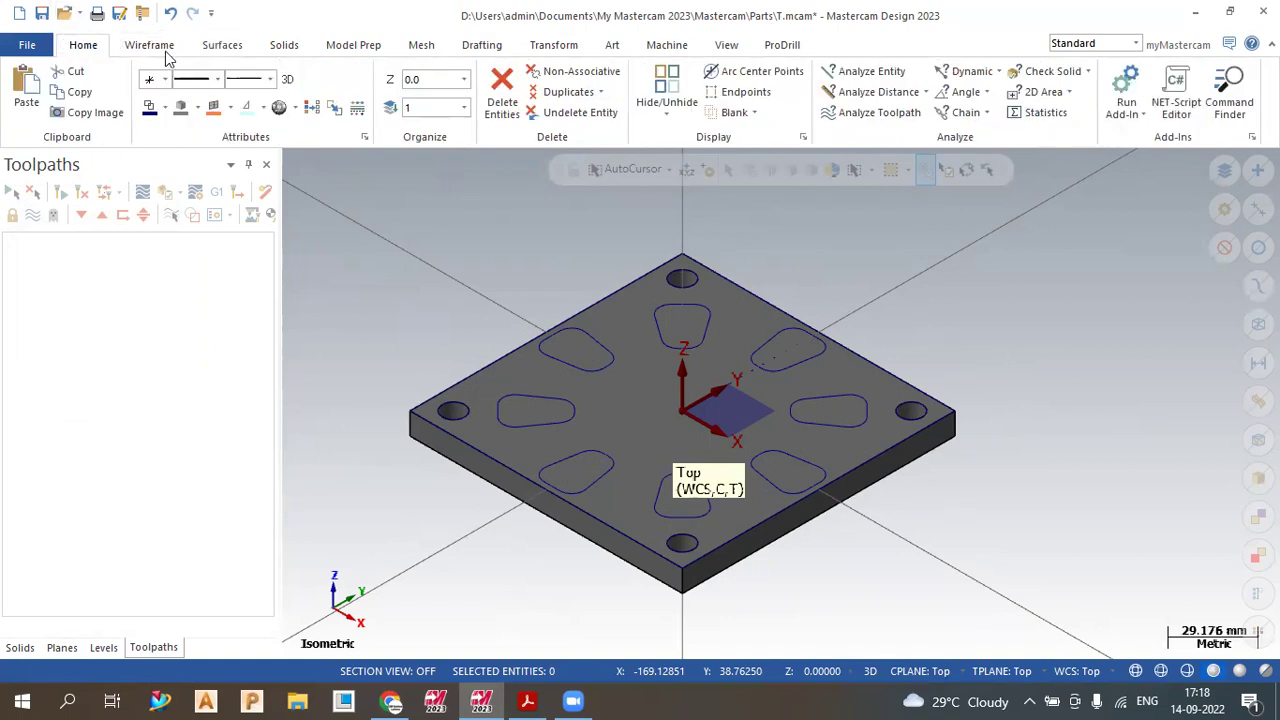
pyautogui.click(1126, 95)
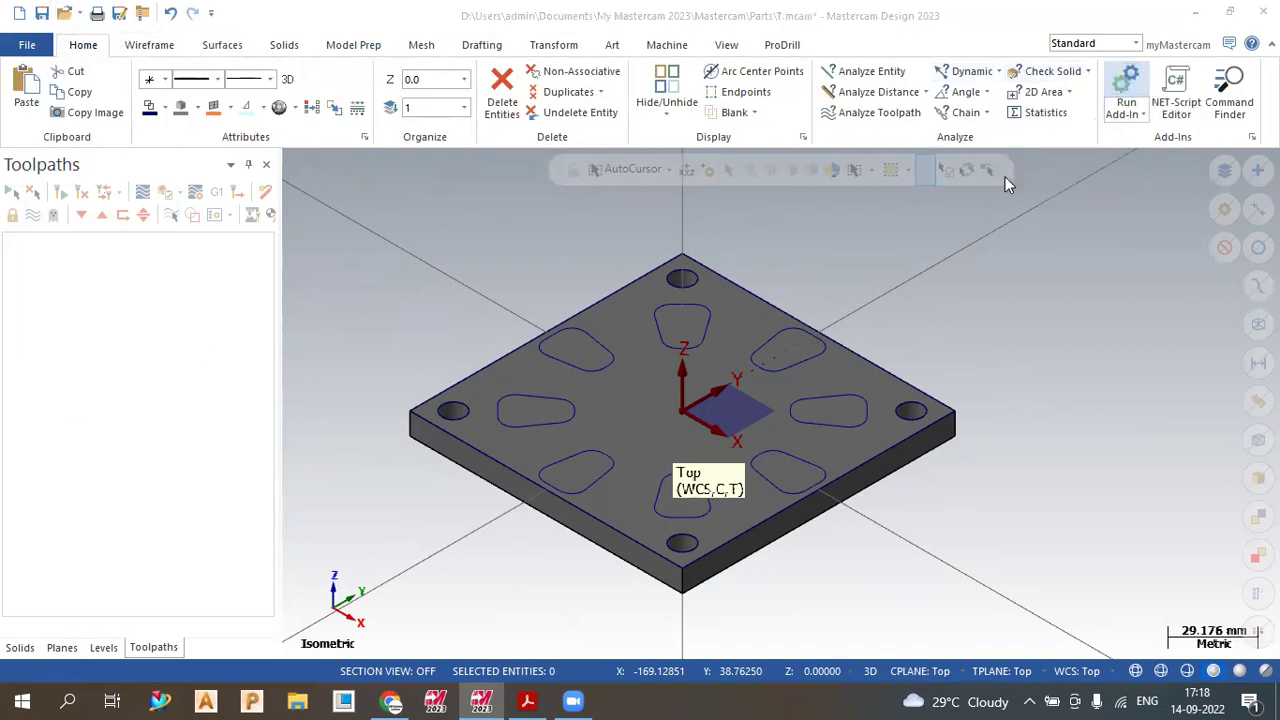
pyautogui.scroll(-6, 395, 460)
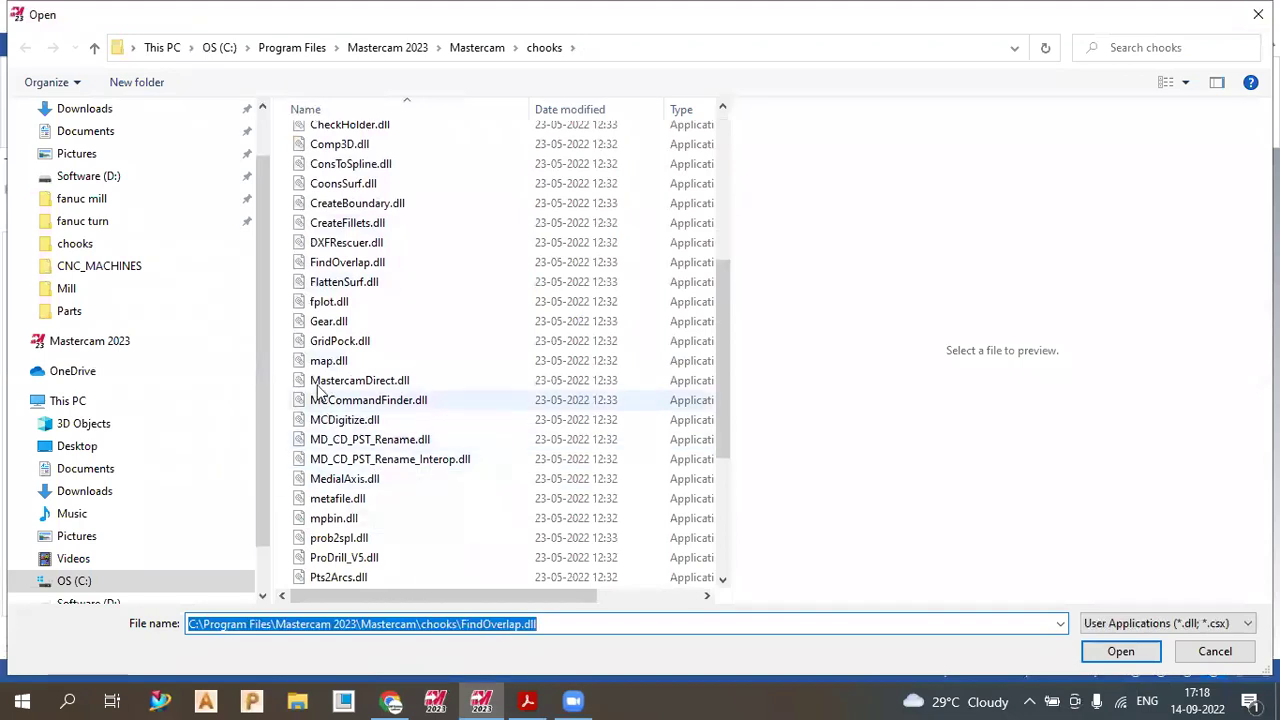
pyautogui.click(345, 262)
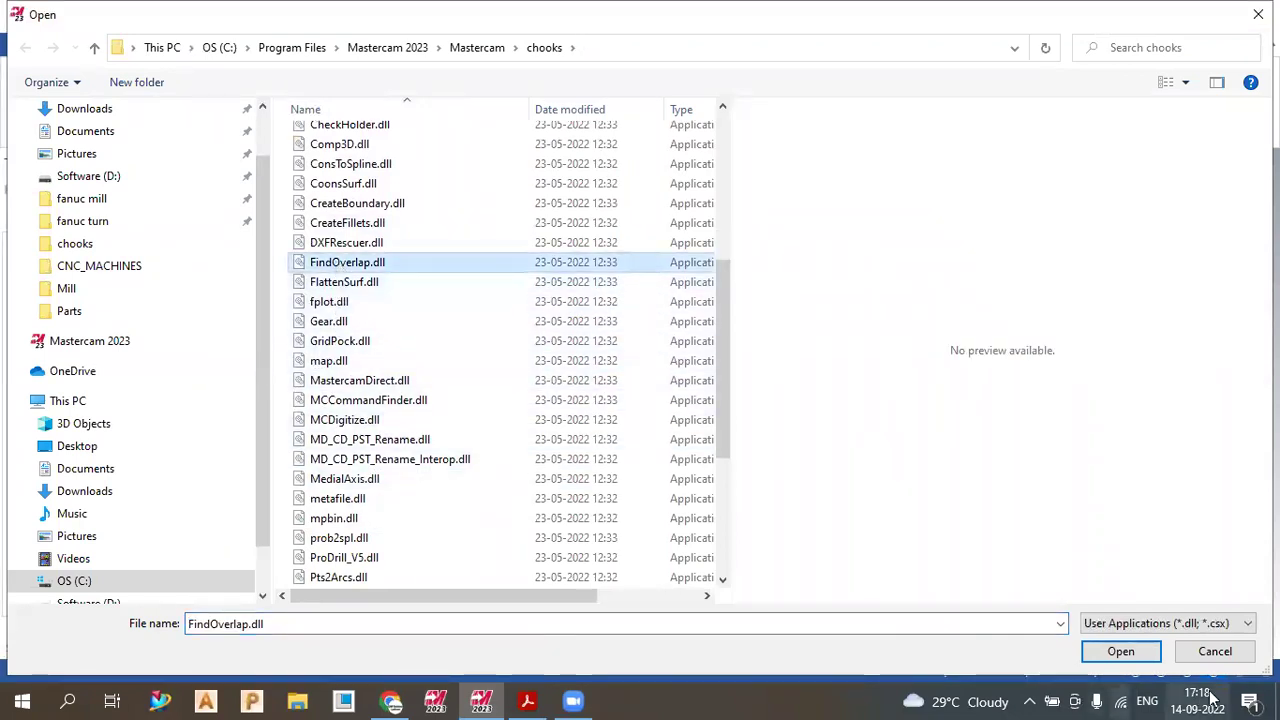
pyautogui.click(1215, 652)
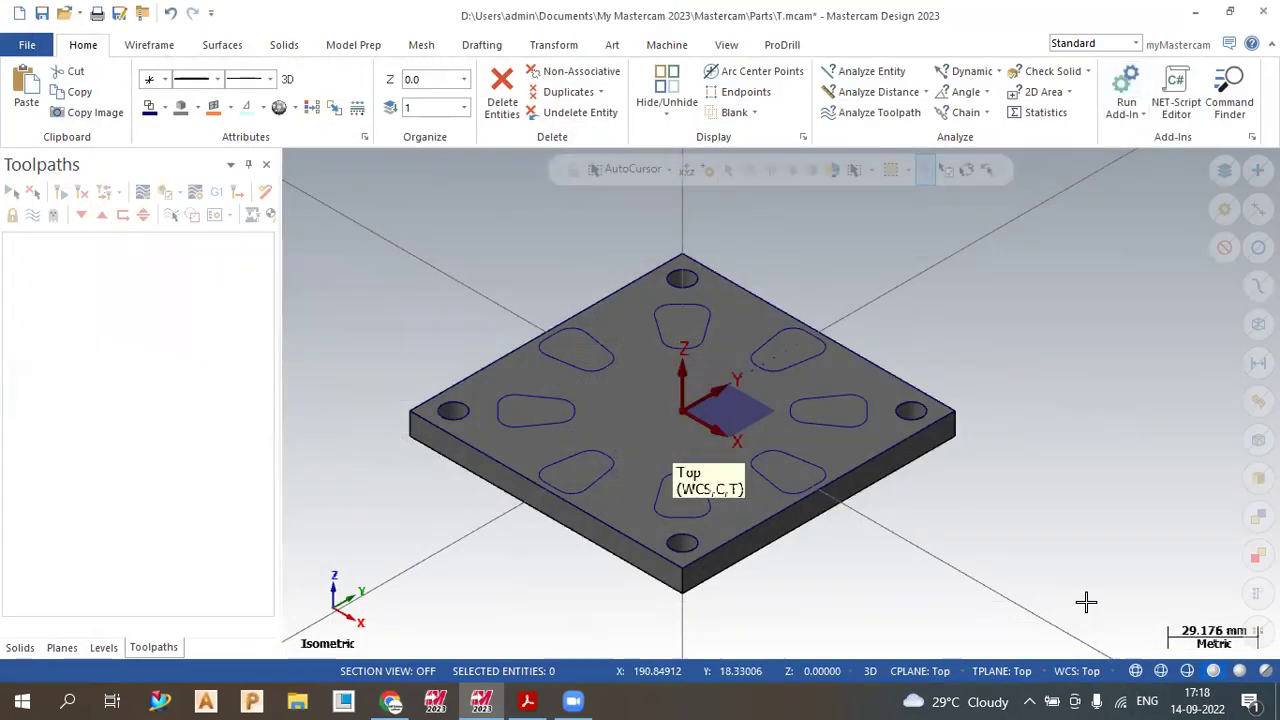
# - Start a solid Extrude and chain the rounded wedge outline on the Y-axis side and its neighbour towards the corner hole
pyautogui.click(222, 44)
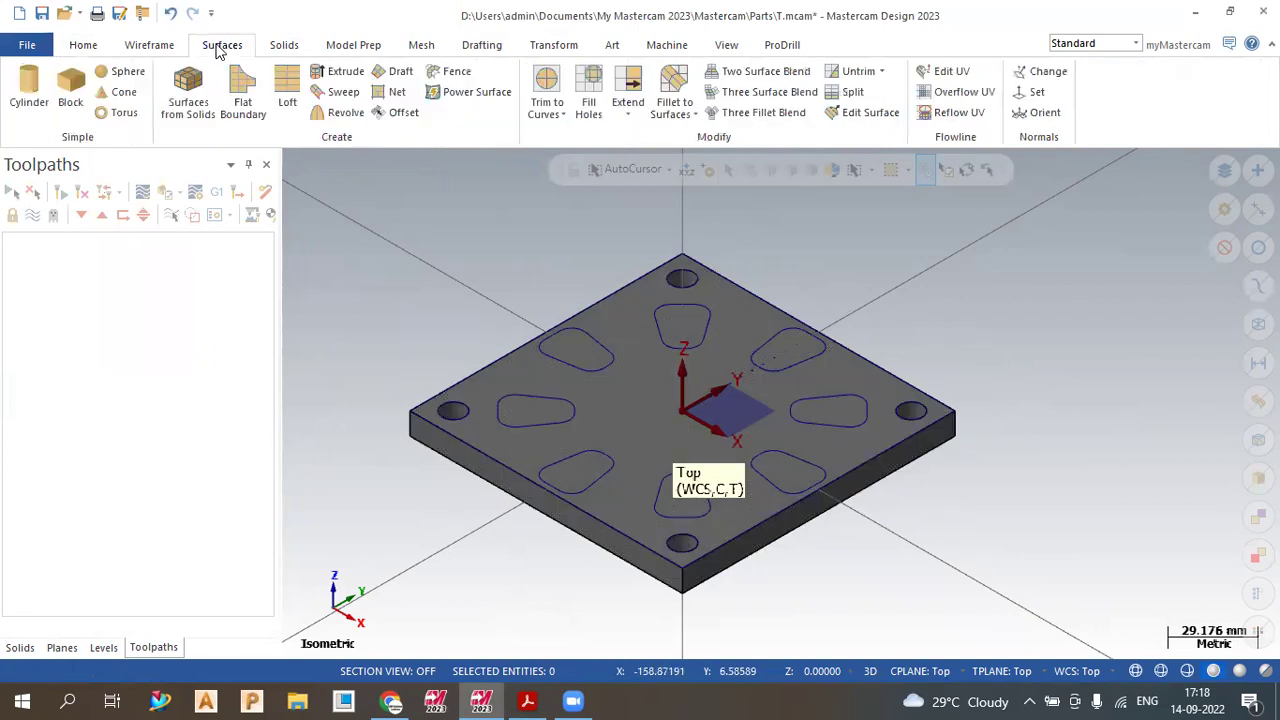
pyautogui.click(284, 44)
pyautogui.click(179, 90)
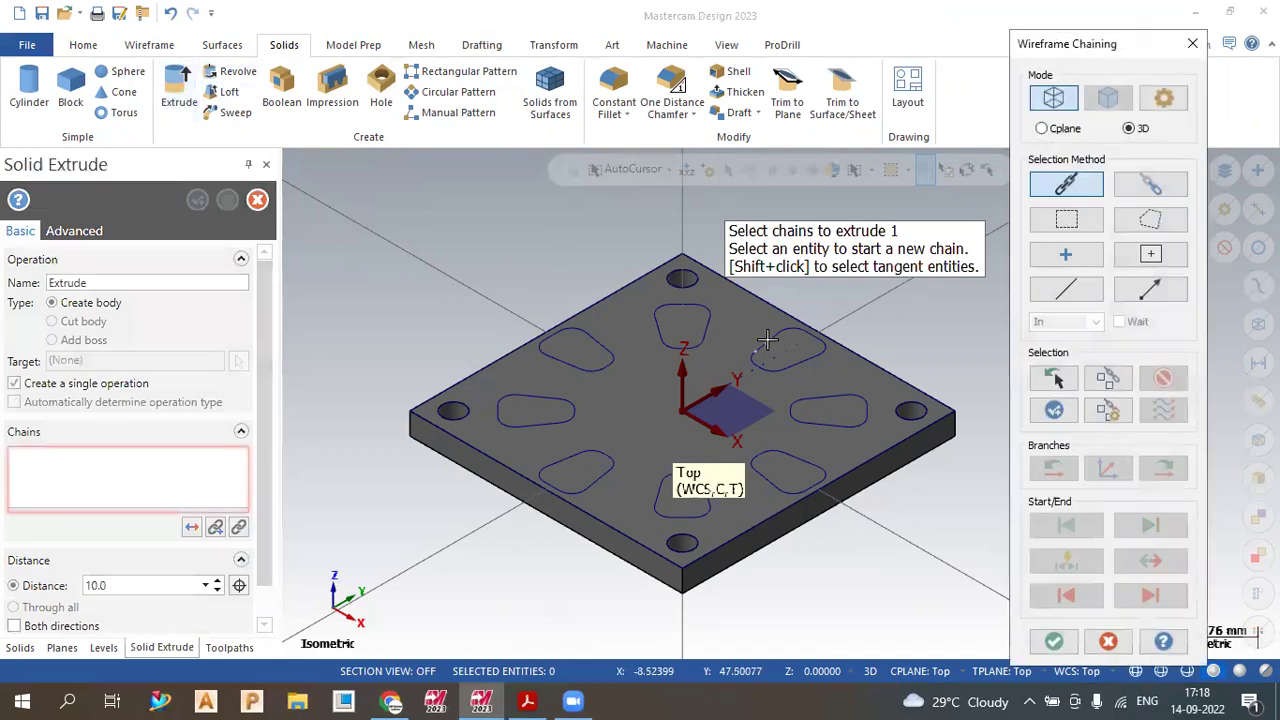
pyautogui.click(760, 348)
pyautogui.click(824, 402)
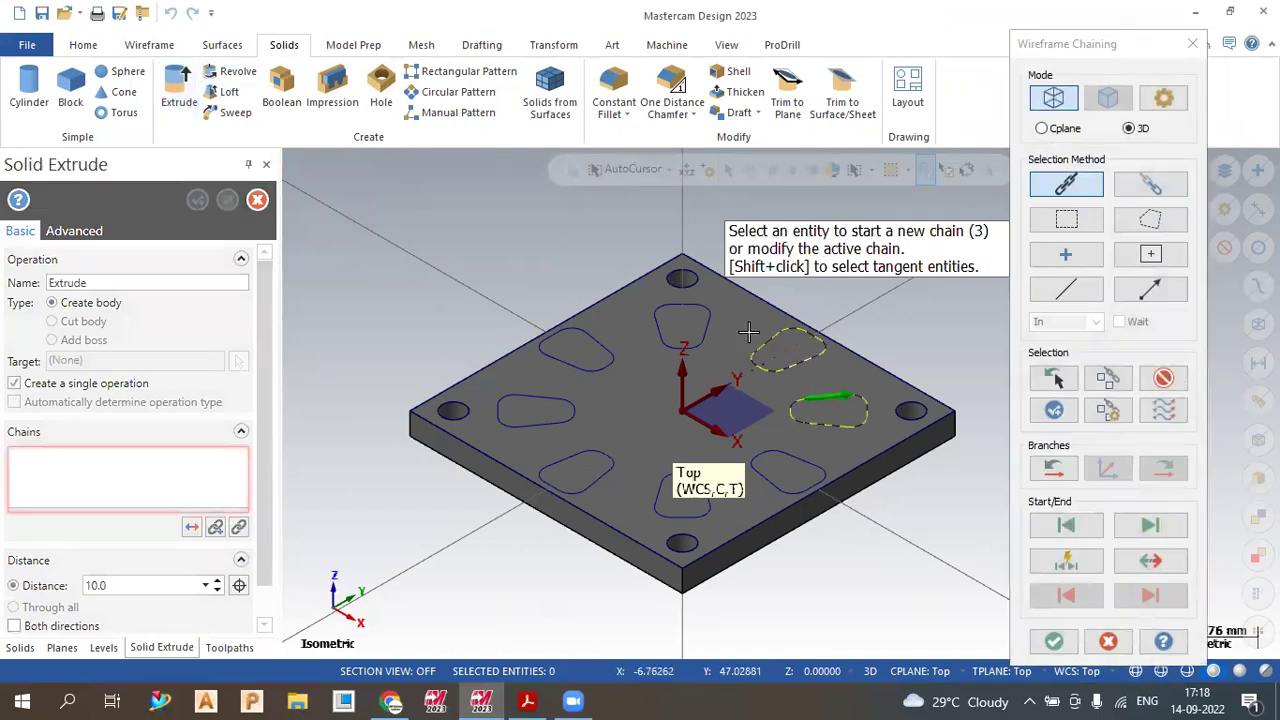